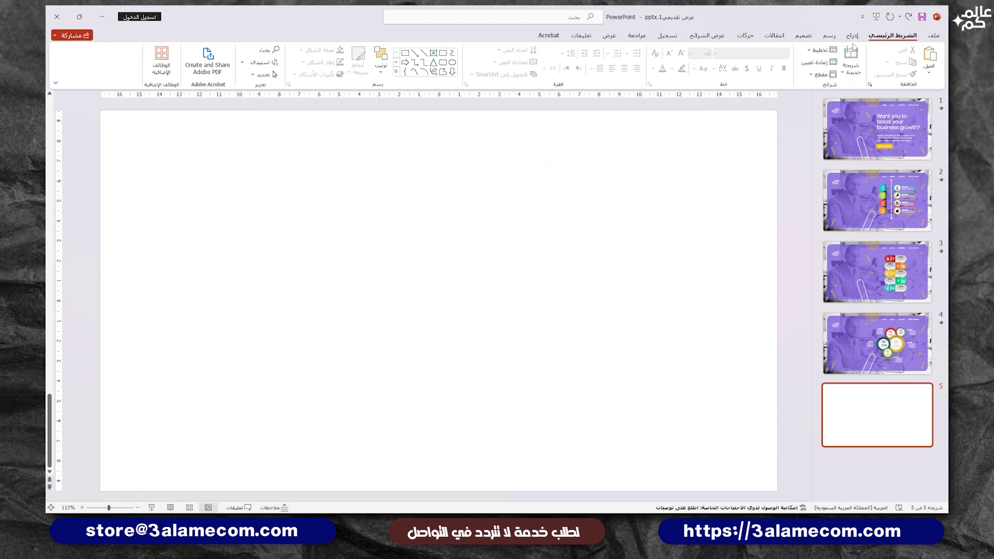
- Place the office photo of a man at a laptop on slide 5 and apply a light grayscale recolour
left_click(851, 36)
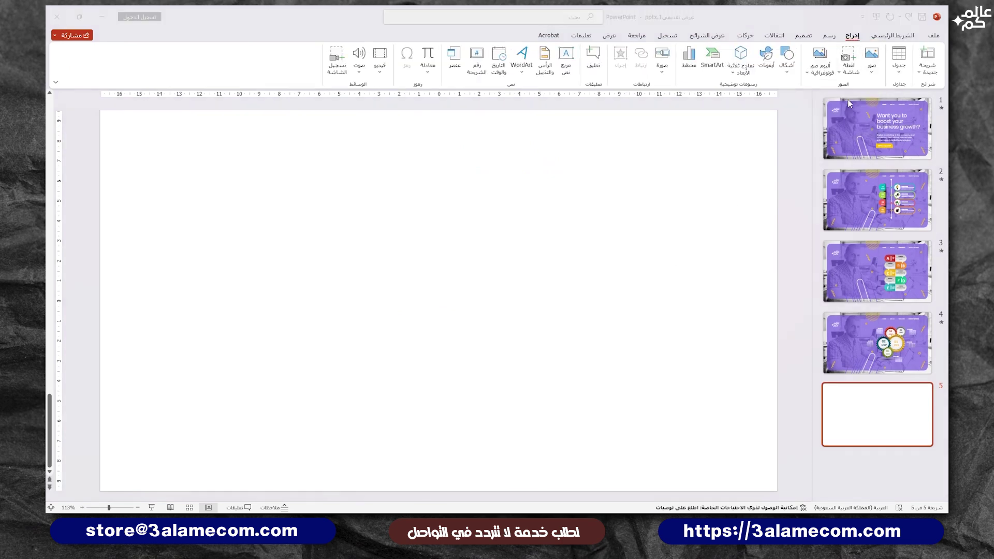
double_click(786, 96)
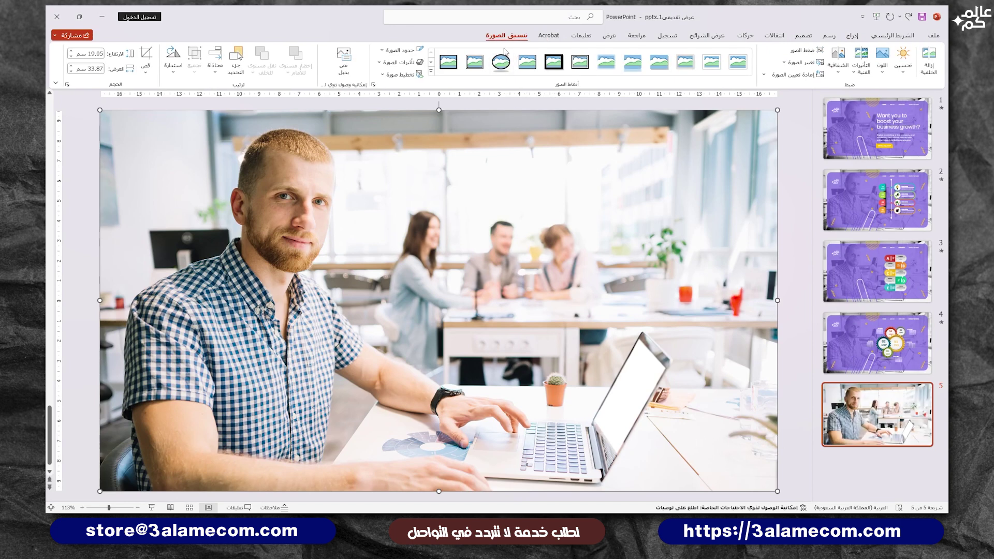
left_click(882, 57)
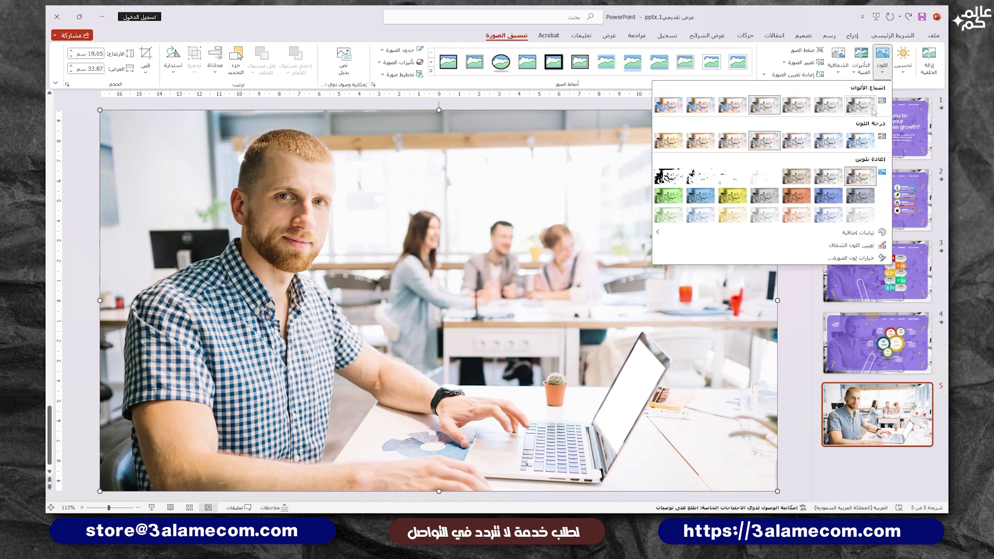
left_click(844, 174)
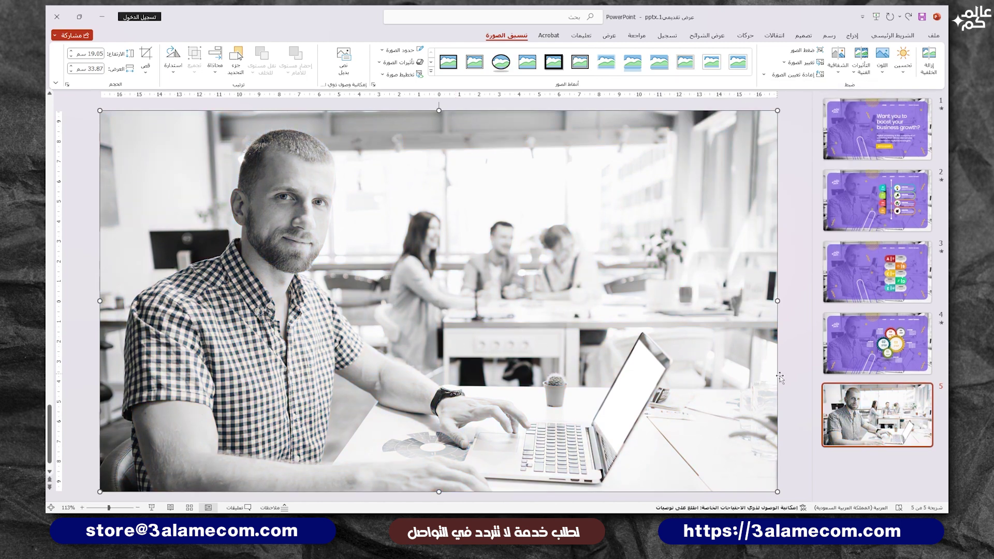
left_click(804, 315)
left_click(851, 35)
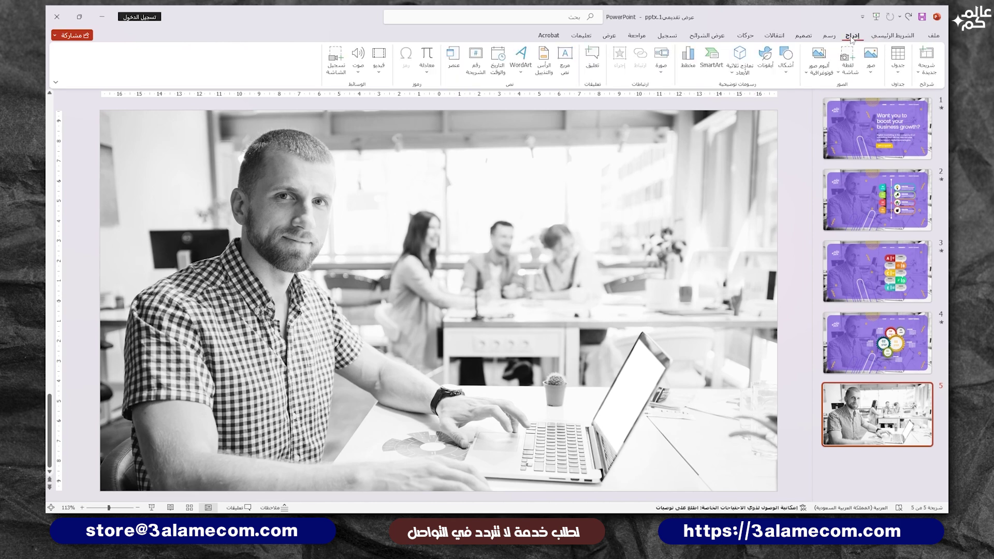
- Draw a rounded rectangle stretched to cover the whole slide
left_click(786, 57)
left_click(736, 98)
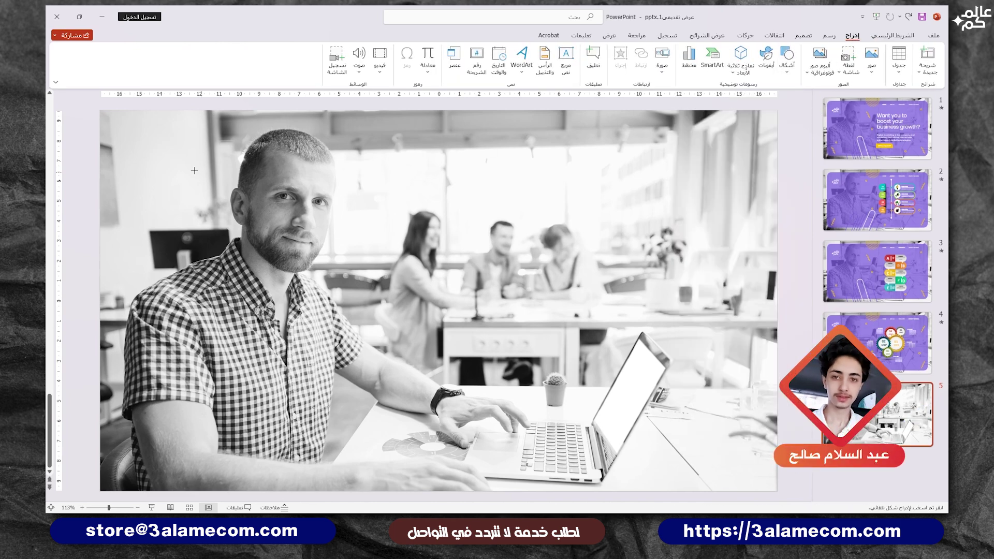
left_click(160, 159)
left_click_drag(180, 190, 120, 142)
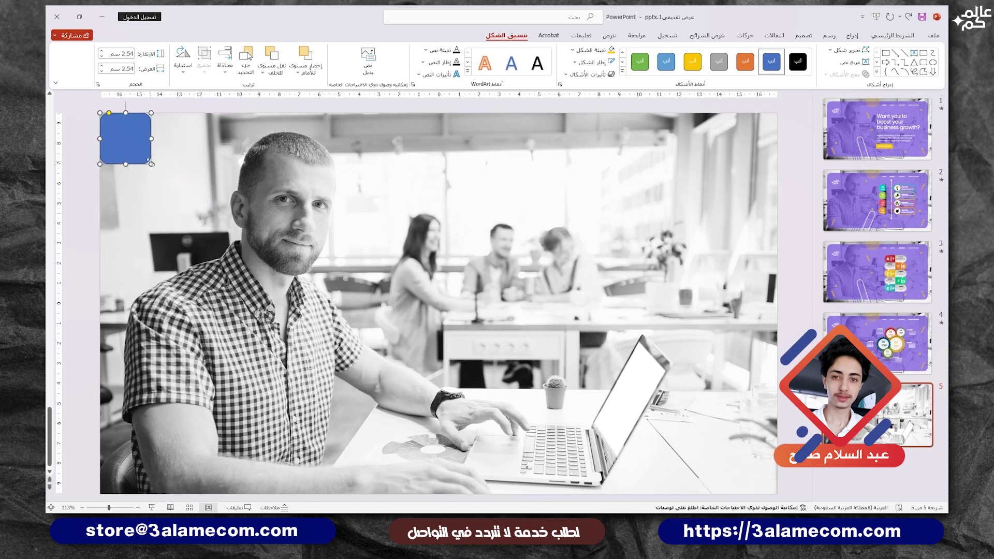
left_click_drag(151, 161, 777, 490)
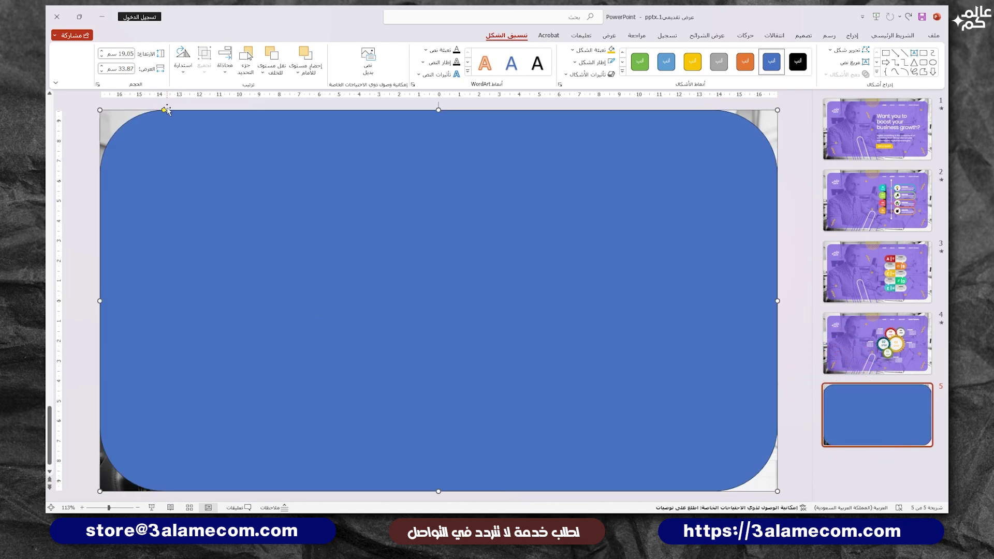
- Reduce the rectangle's corner rounding and inset it slightly so a photo border shows
left_click_drag(165, 110, 126, 121)
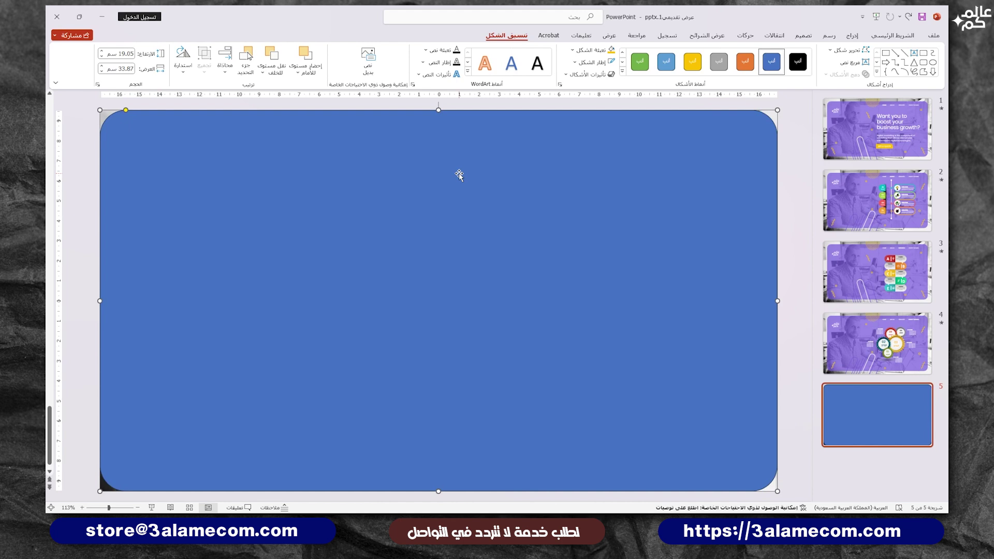
key("shift+Down")
key("shift+Left")
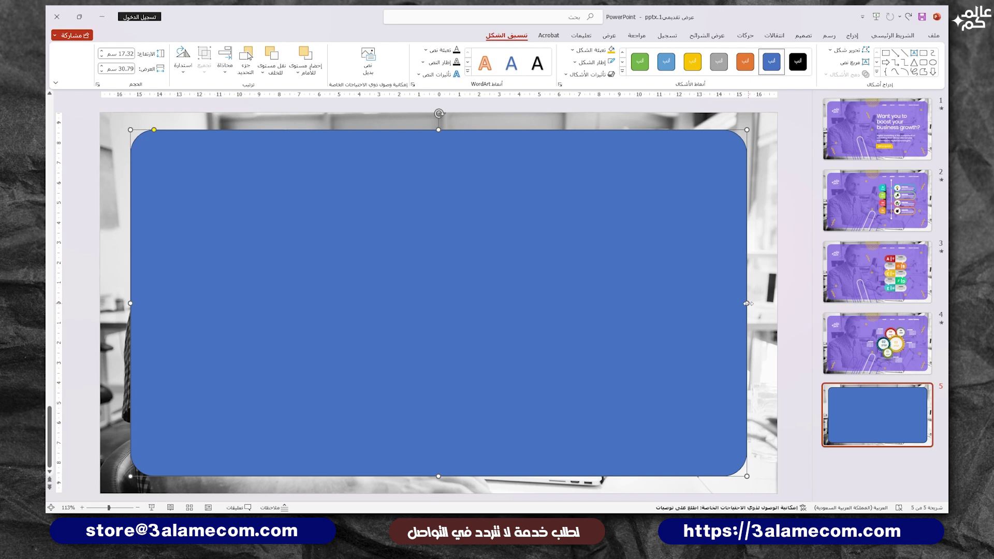
left_click_drag(748, 303, 757, 301)
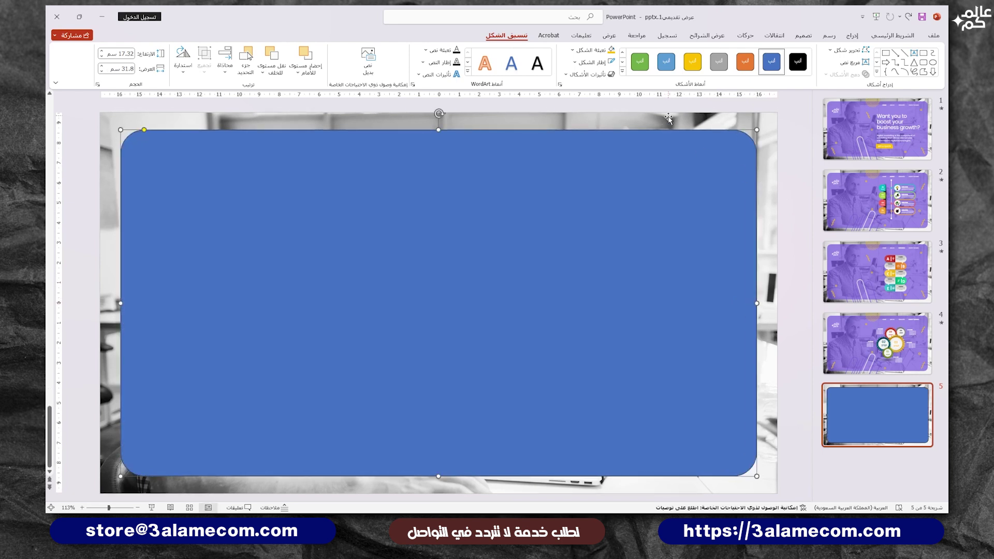
- Fill the rounded rectangle with purple
left_click(597, 63)
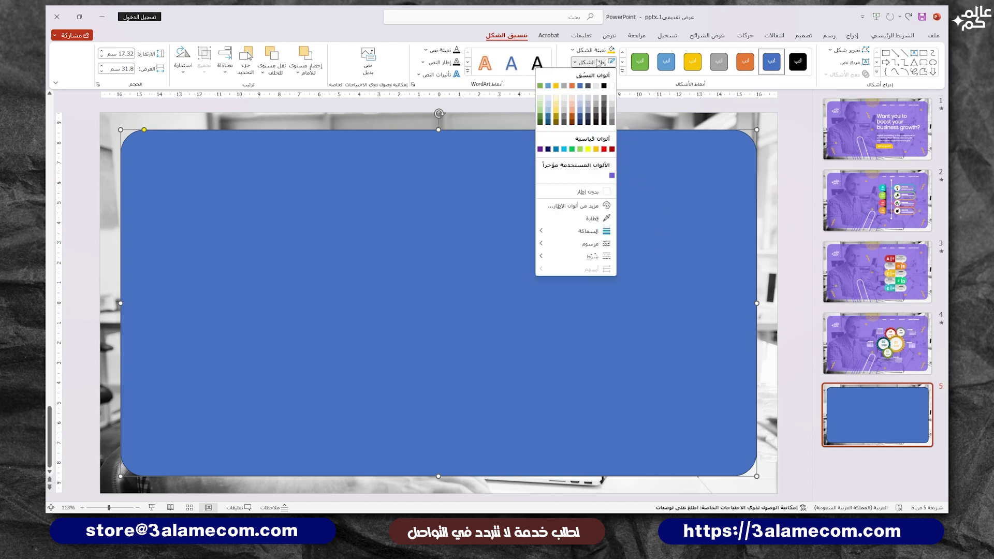
left_click(590, 64)
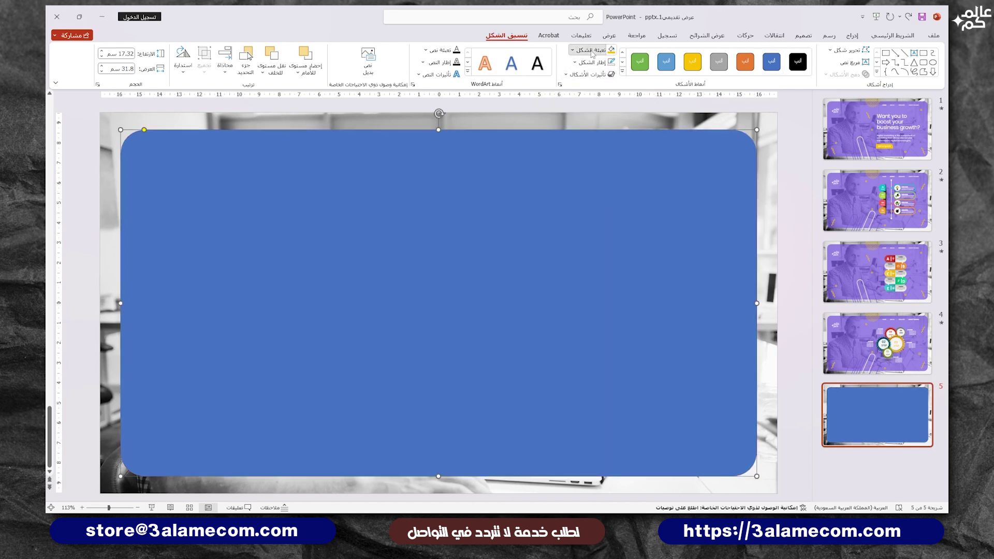
left_click(591, 53)
left_click(607, 152)
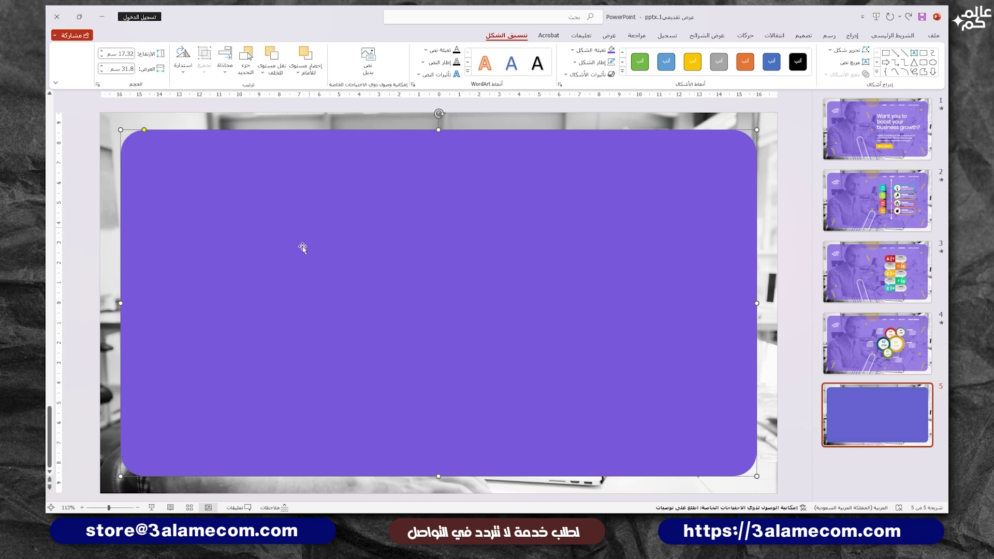
- Set the rectangle's fill transparency to 25% in Format Shape
right_click(459, 222)
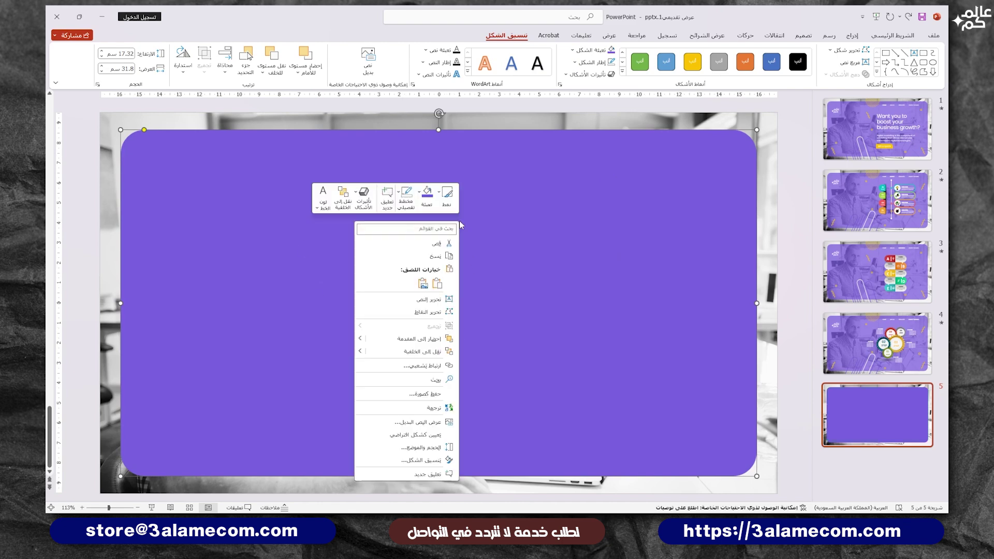
left_click(422, 460)
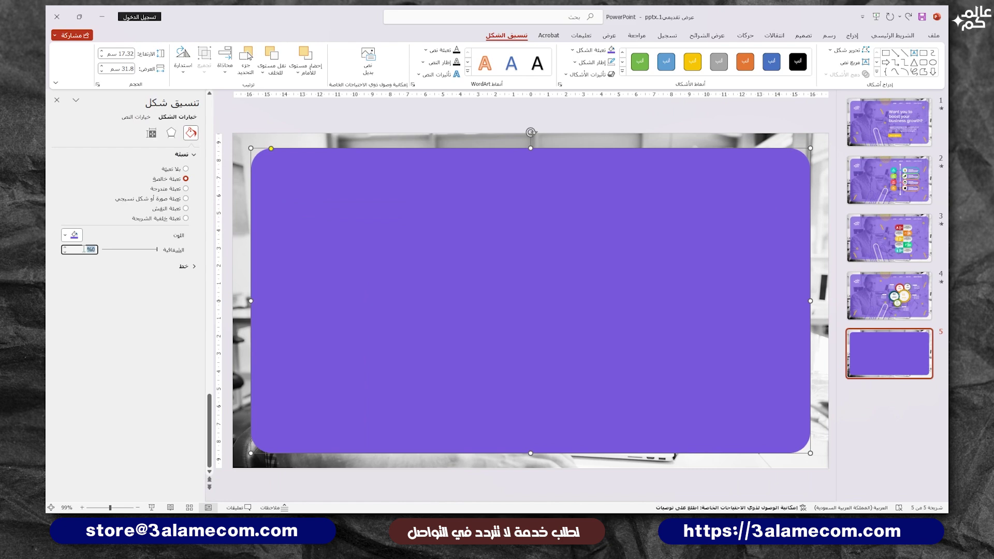
type("5")
key("Return")
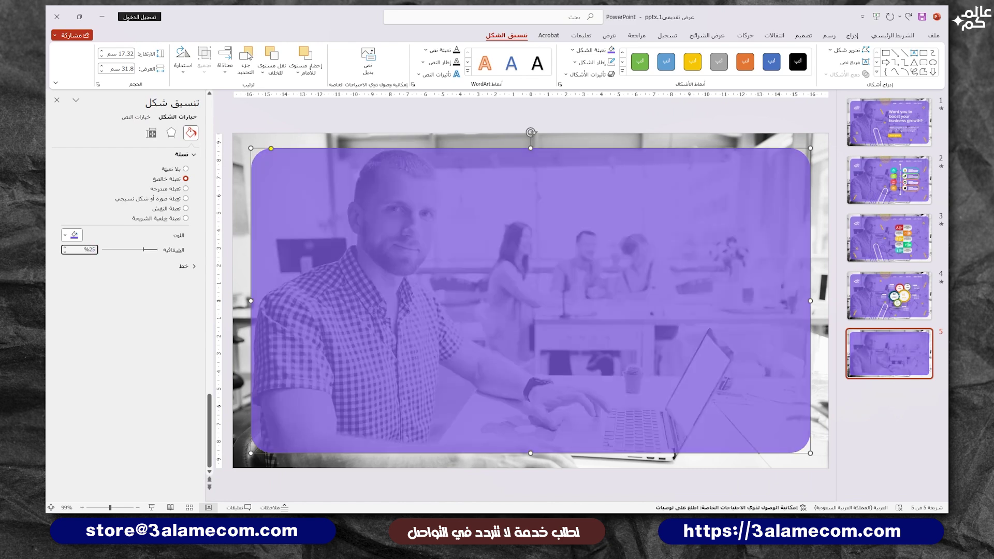
left_click(57, 100)
left_click(786, 245)
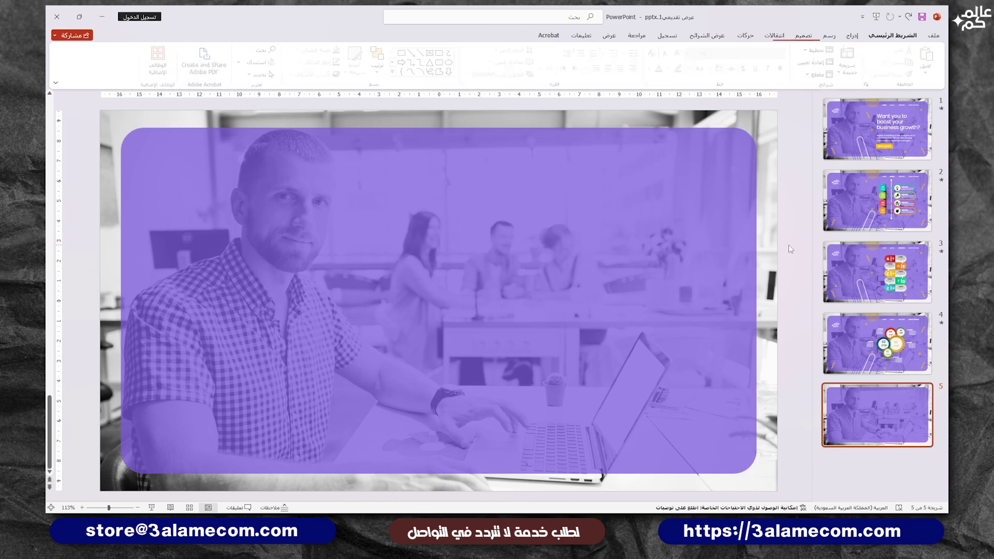
- Pick the oval from the Insert Shapes gallery
left_click(851, 35)
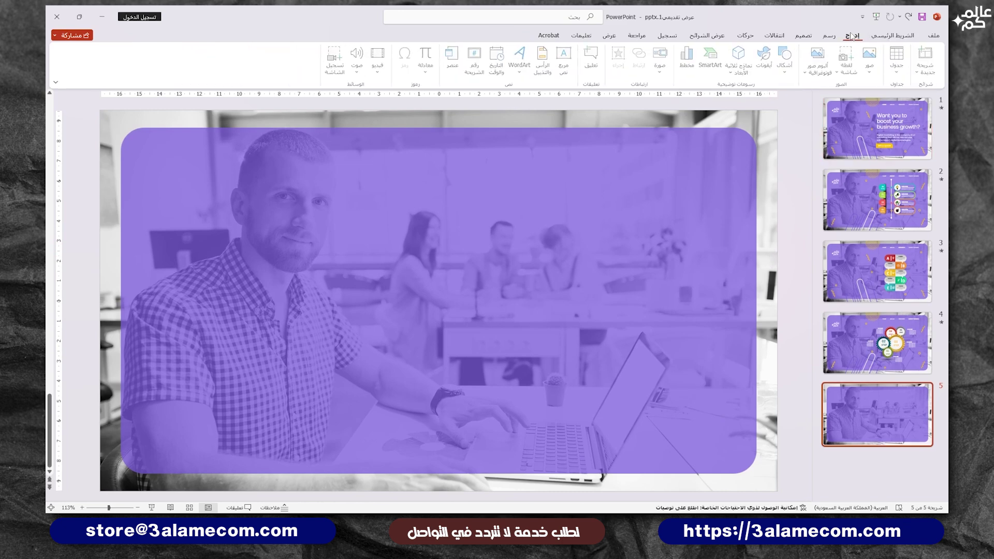
left_click(786, 59)
left_click(735, 98)
- Draw a blue circle centred on the purple panel
left_click_drag(434, 239, 595, 400)
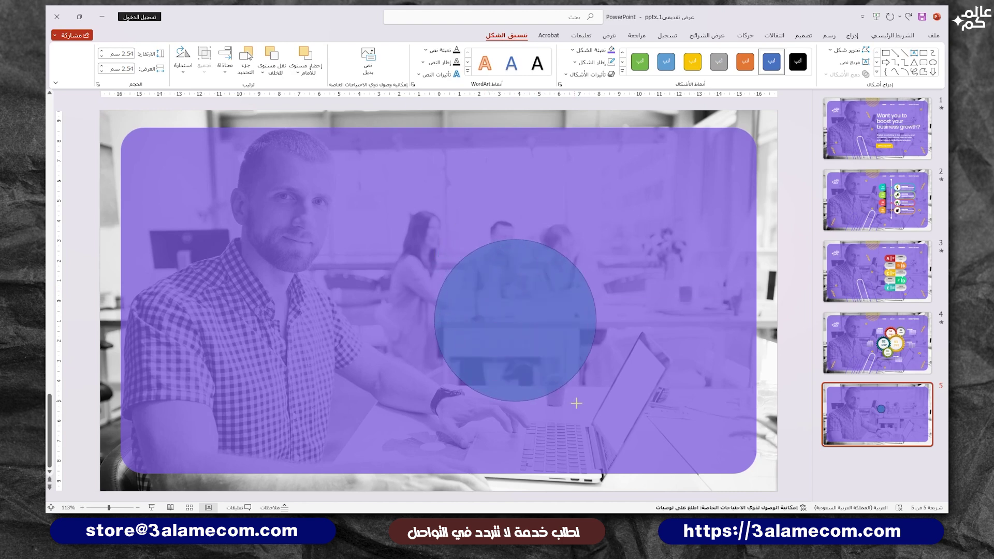
left_click_drag(536, 359, 507, 324)
left_click(804, 116)
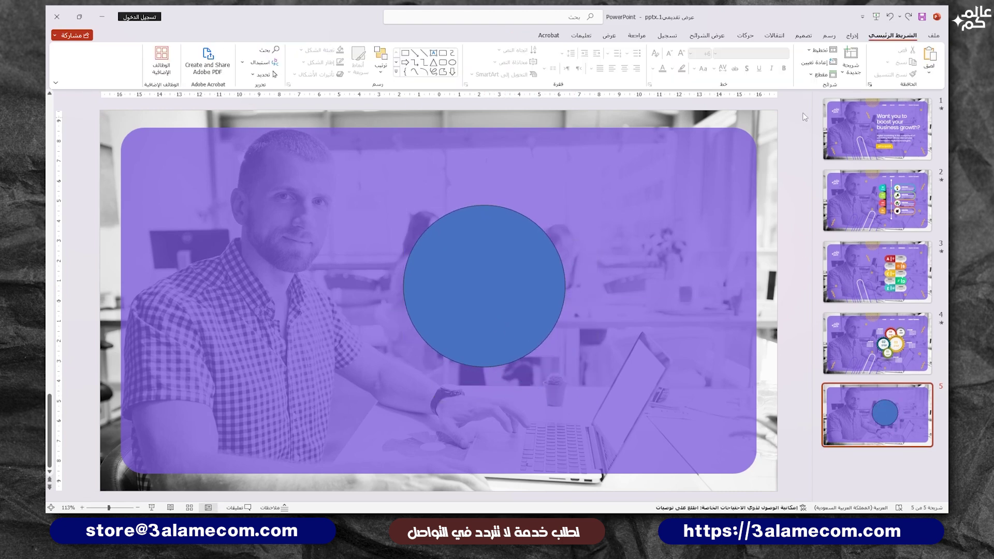
- Draw a horizontal line across the circle's top and shrink the circle to 6.04 cm
left_click(852, 36)
left_click(787, 60)
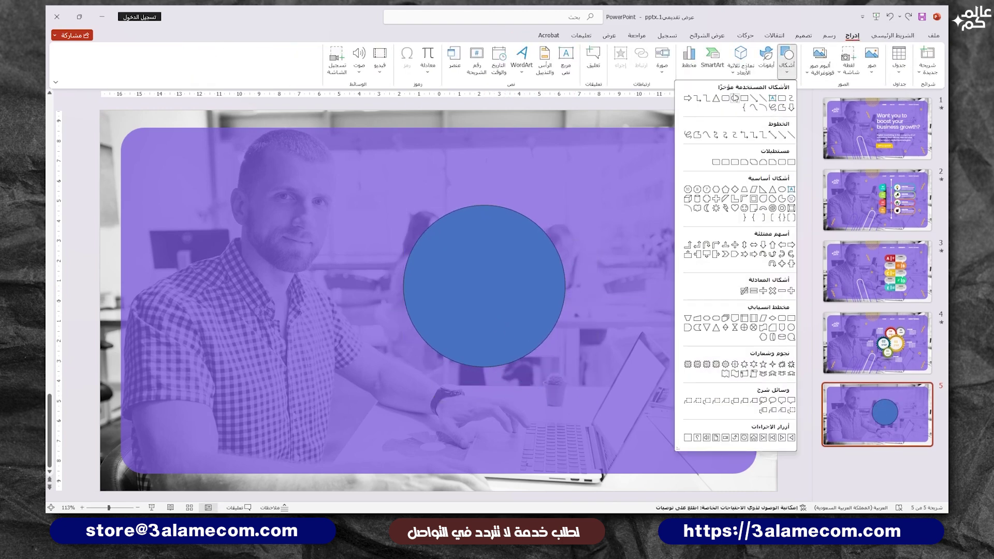
left_click(744, 99)
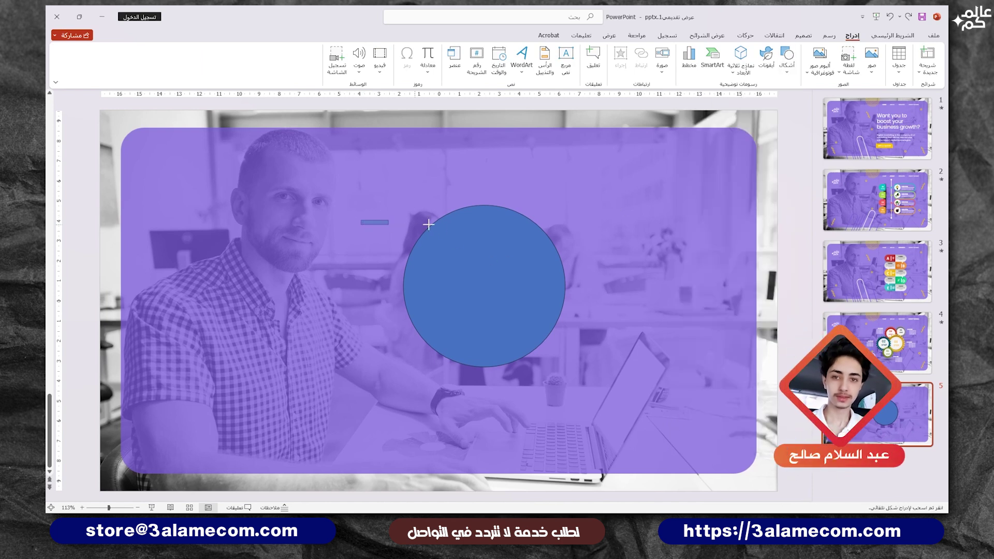
left_click_drag(601, 222, 618, 221)
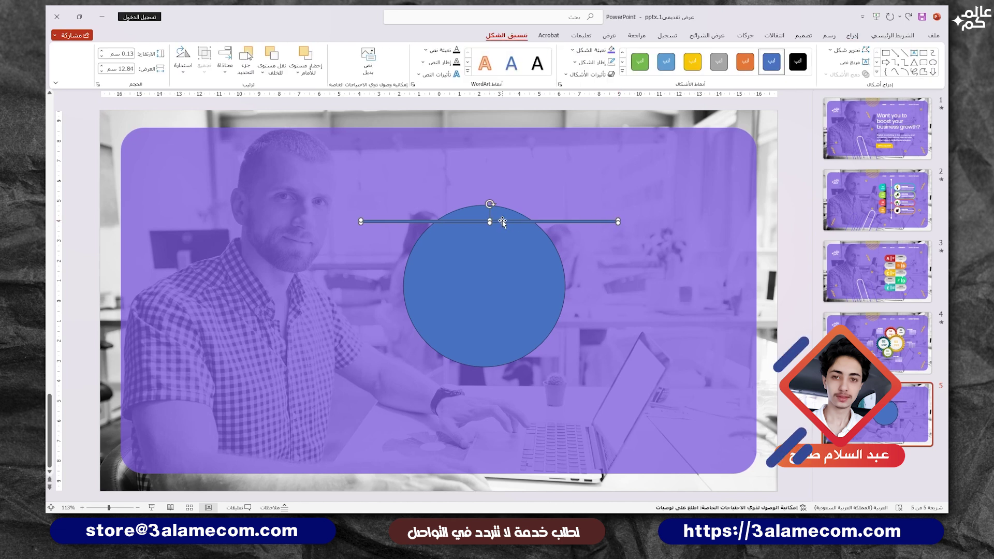
left_click_drag(494, 220, 498, 211)
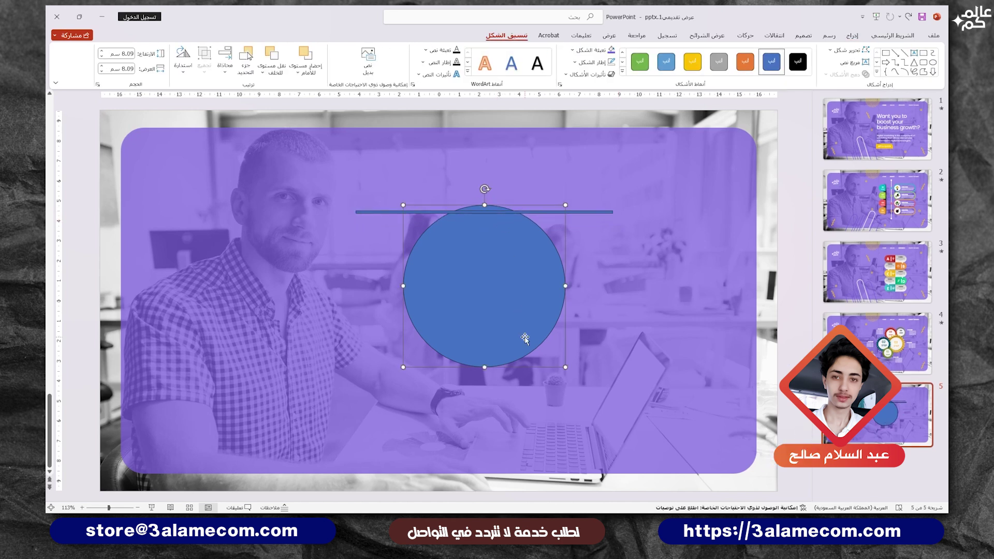
mouse_move(565, 367)
left_mouse_down()
mouse_move(504, 298)
mouse_move(513, 305)
left_mouse_up()
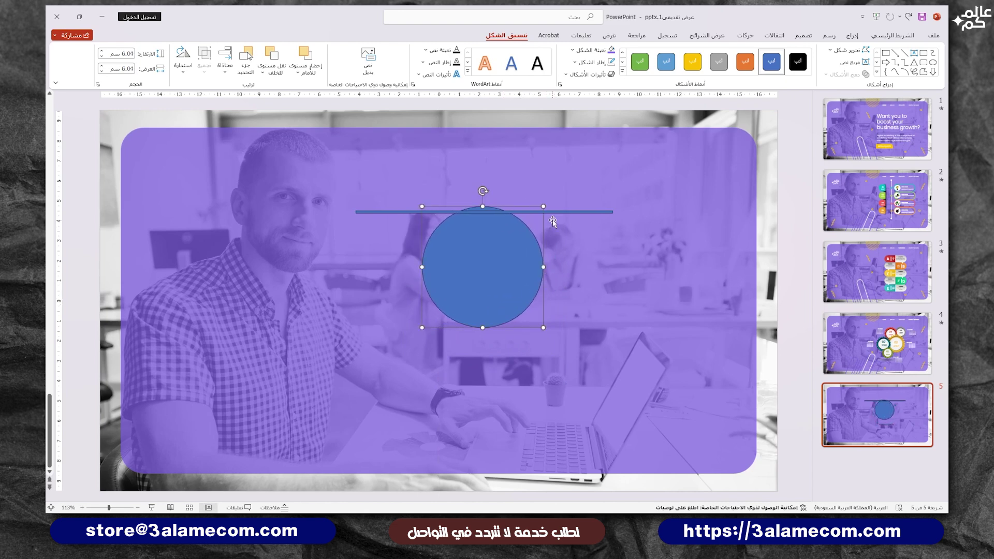
- Duplicate the line repeatedly down the circle, then select all the stacked lines
scroll(499, 198, "up", 10)
left_click_drag(445, 294, 453, 282)
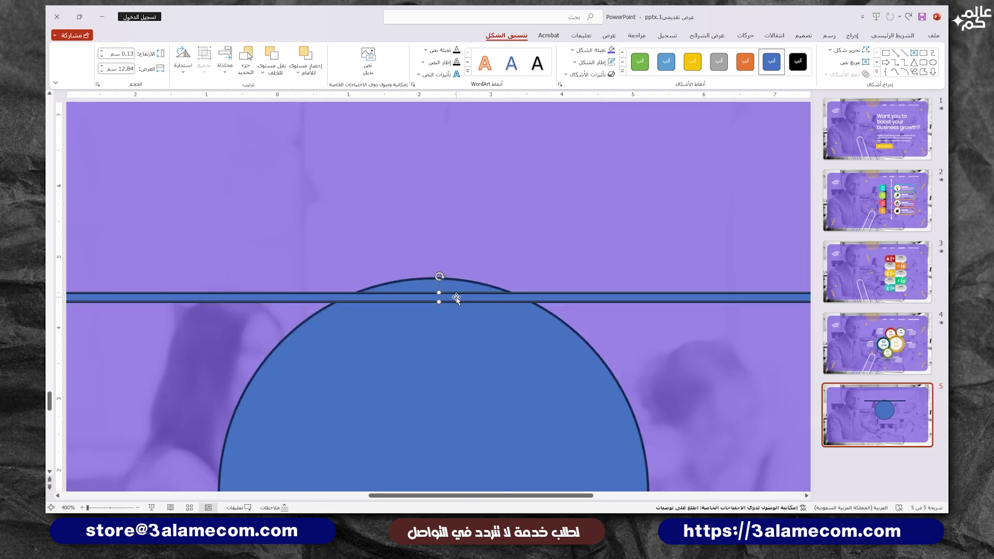
scroll(454, 282, "down", 10)
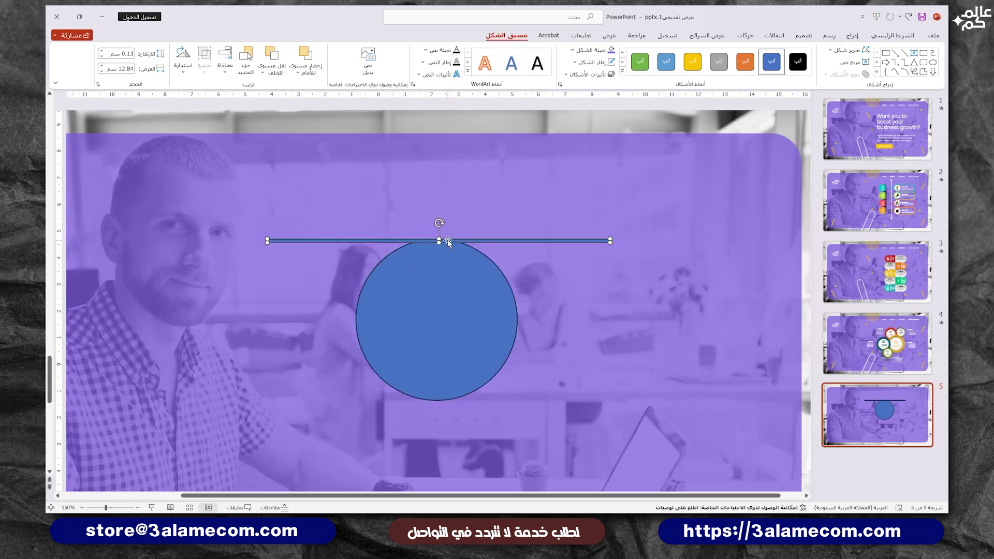
left_click_drag(450, 241, 448, 381)
left_click(454, 249, "shift")
left_click(454, 241, "shift")
scroll(445, 393, "up", 2)
scroll(443, 402, "up", 2)
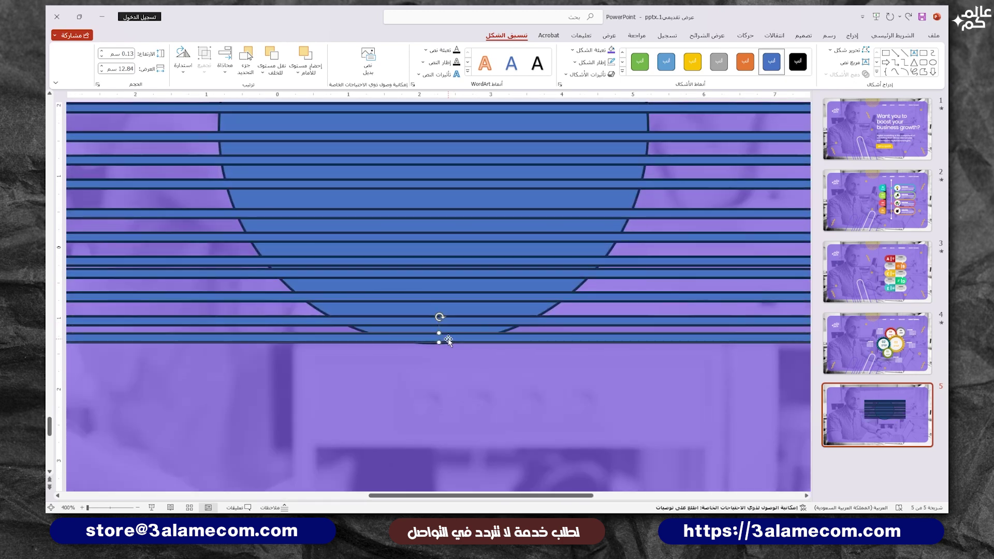
left_click(443, 343)
scroll(443, 338, "down", 5)
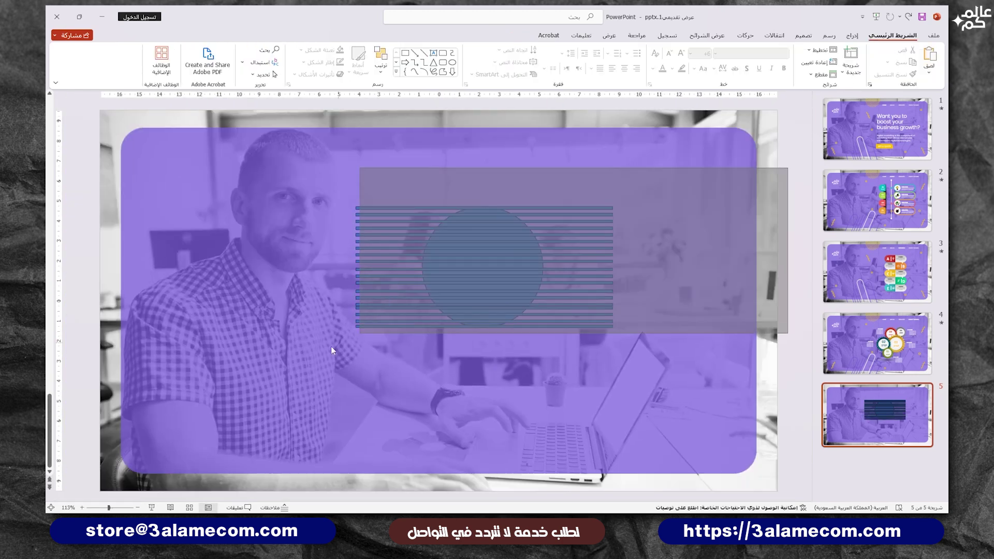
key("ctrl+a")
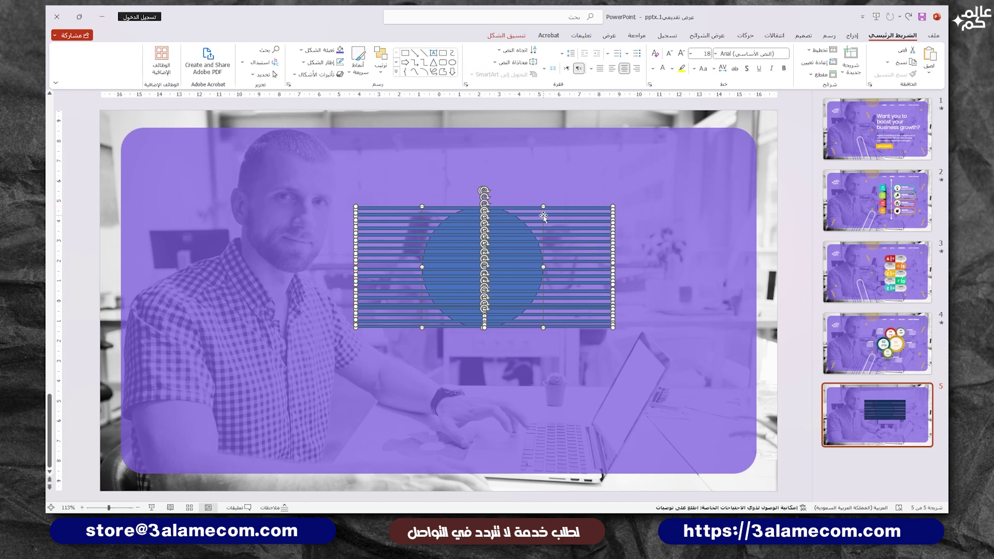
- Distribute the stacked lines vertically so they are evenly spaced
left_click(504, 36)
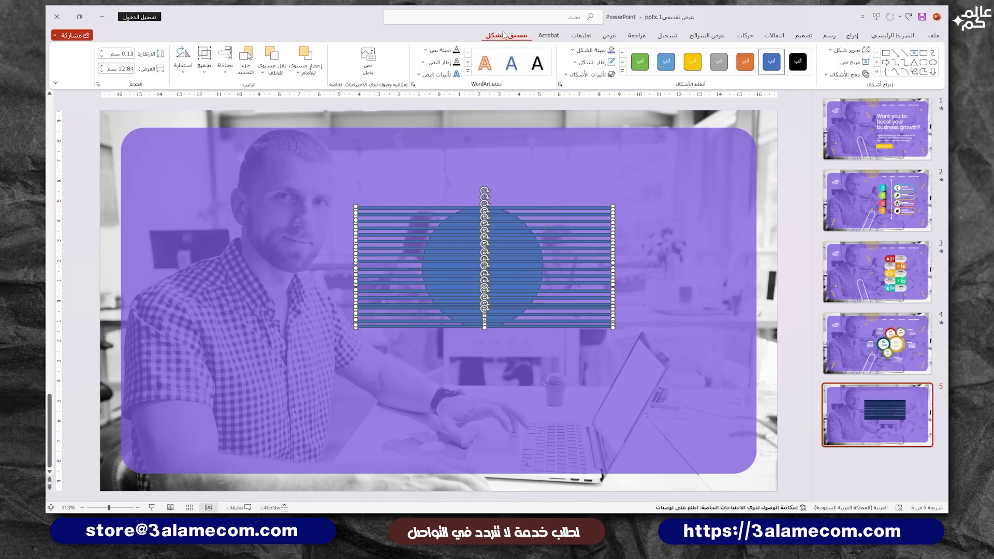
left_click(225, 64)
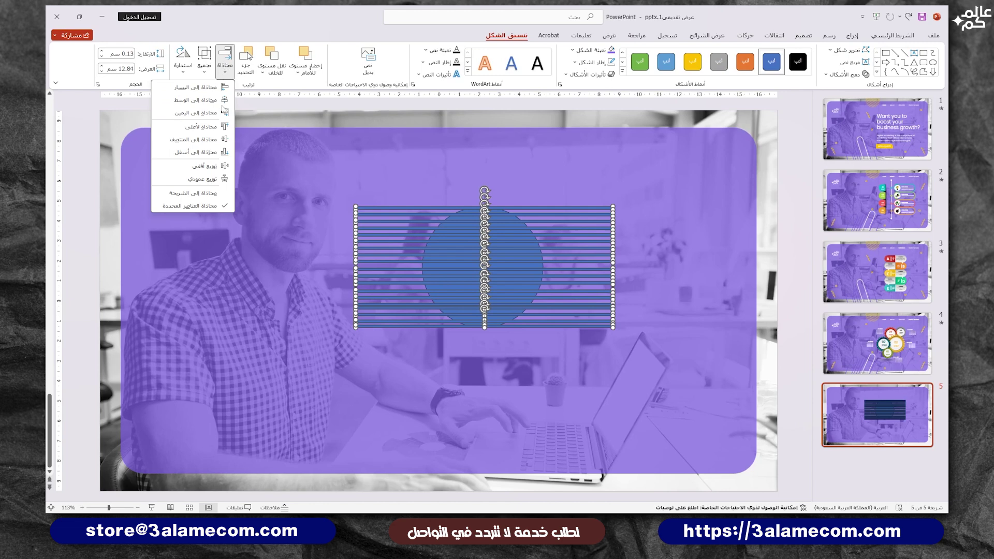
left_click(207, 179)
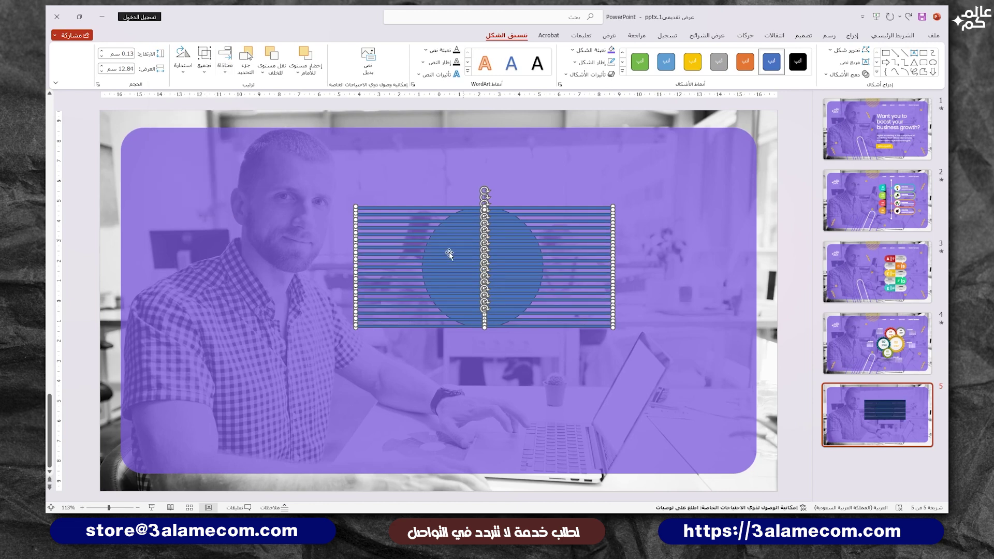
- Fragment the circle with the lines and delete the pieces outside the circle
left_click_drag(790, 157, 400, 376)
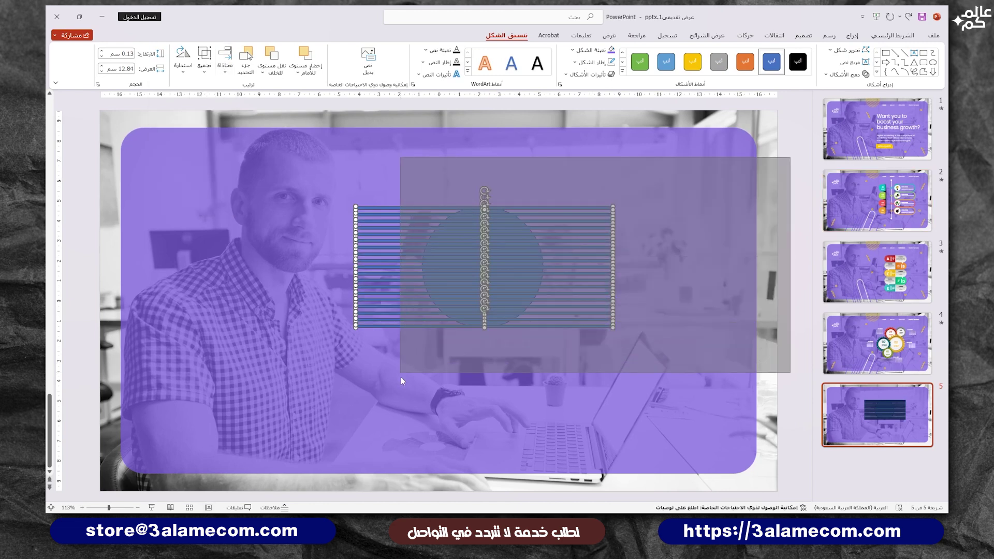
left_click(846, 74)
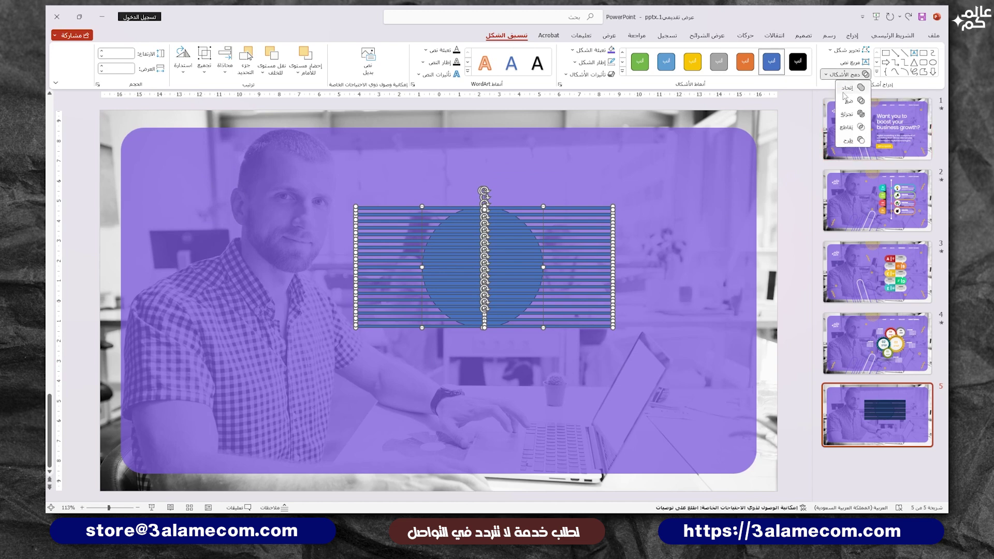
left_click(852, 114)
left_click_drag(792, 163, 482, 394)
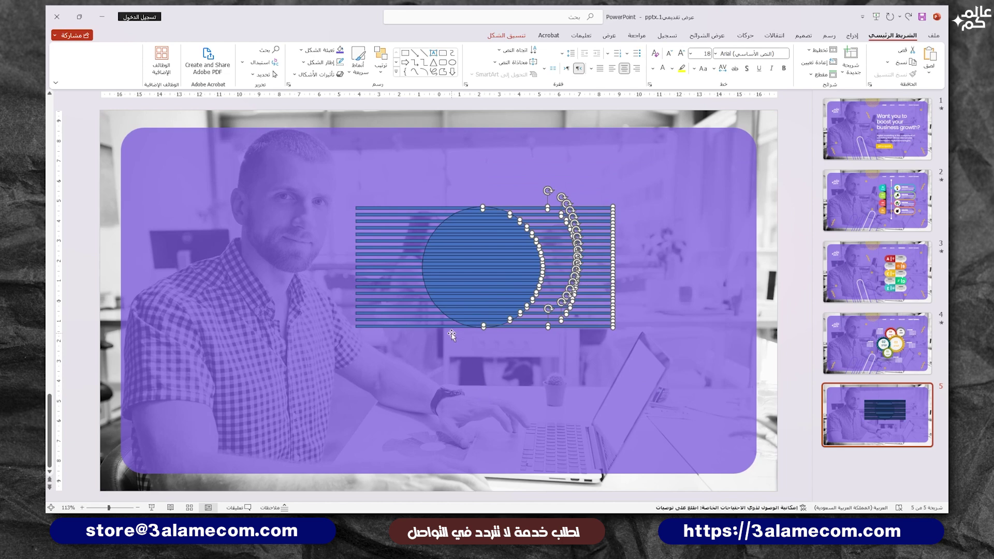
key("Delete")
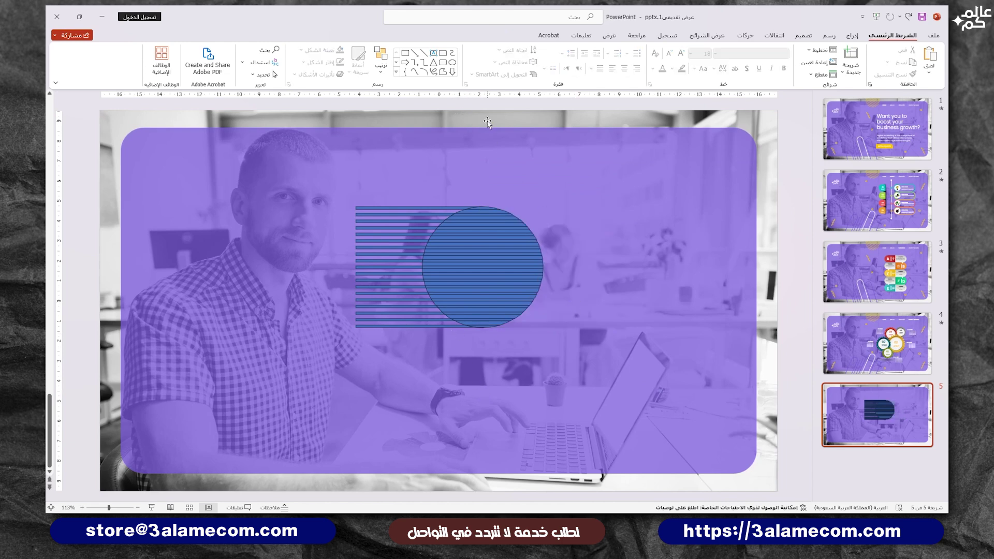
left_click_drag(482, 120, 318, 393)
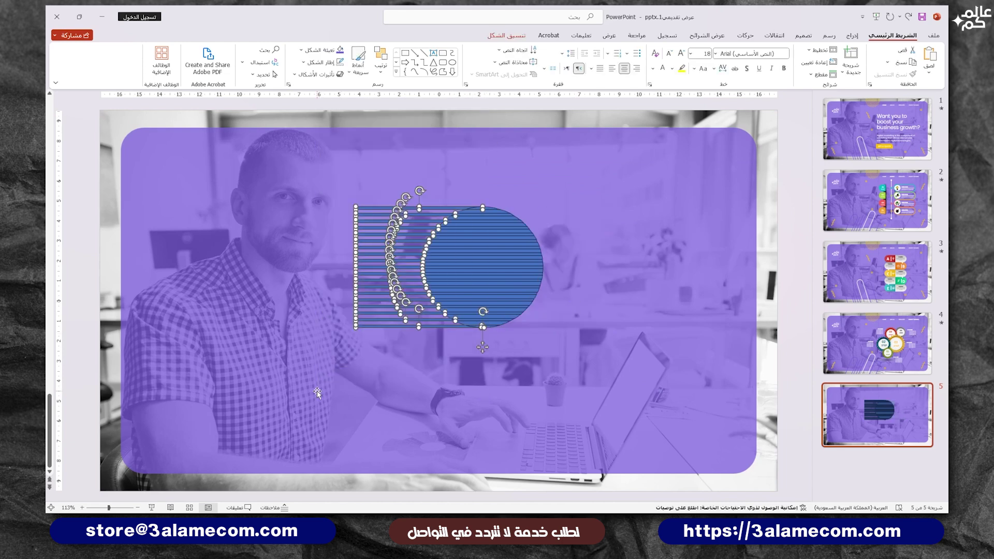
key("Delete")
- Select all the stripe pieces that form the circle
scroll(491, 298, "up", 3, "ctrl")
scroll(492, 298, "up", 4, "ctrl")
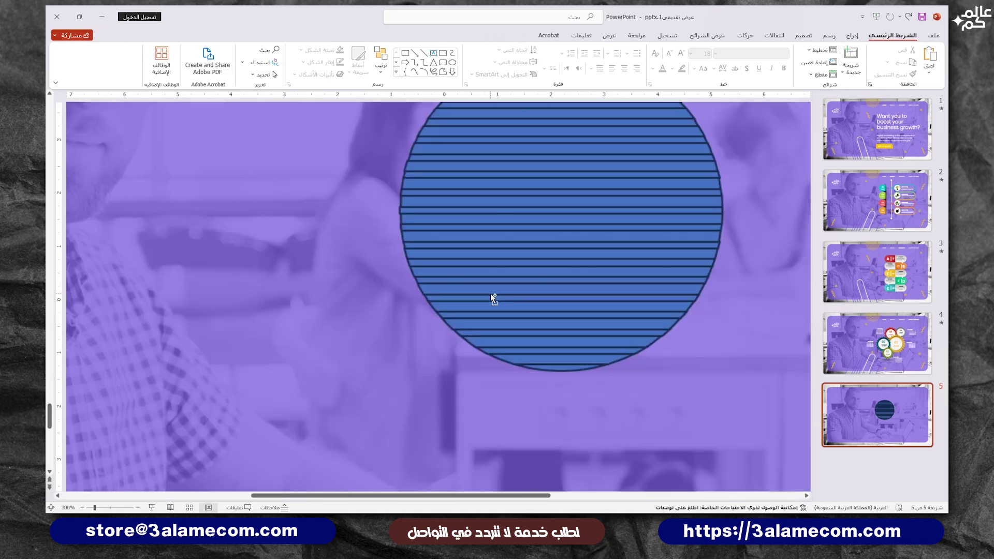
scroll(556, 291, "up", 1)
left_click(560, 143)
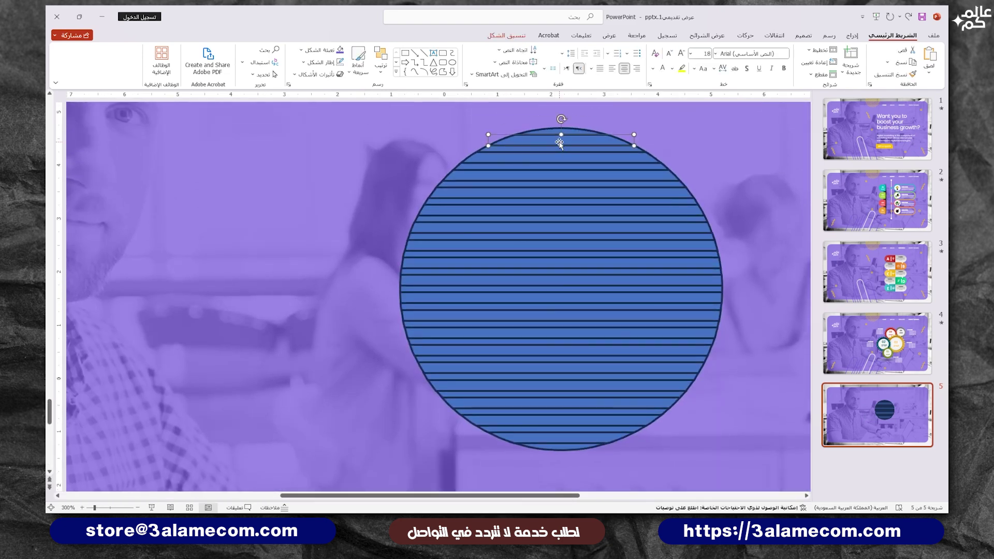
left_click(537, 159, "shift")
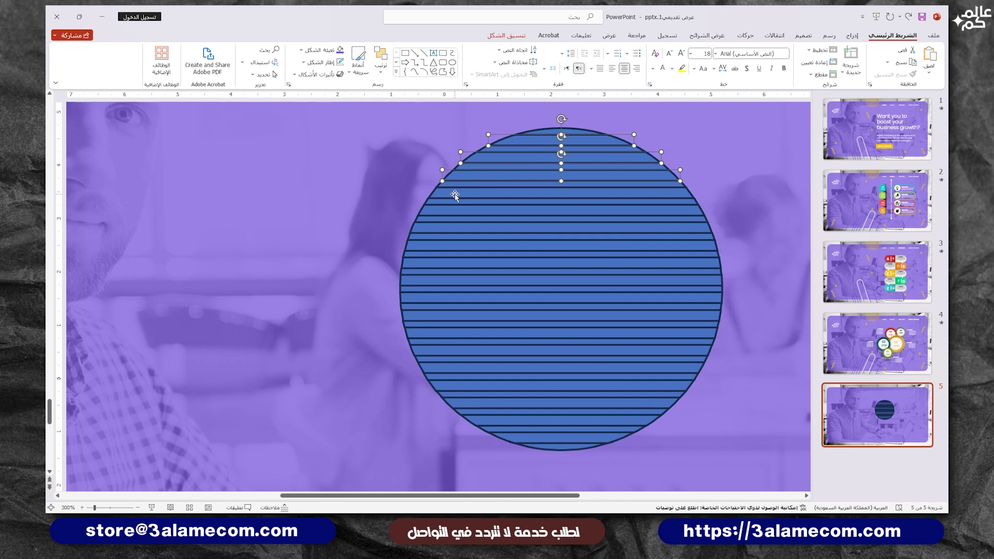
left_click(436, 214, "shift")
left_click(429, 229, "shift")
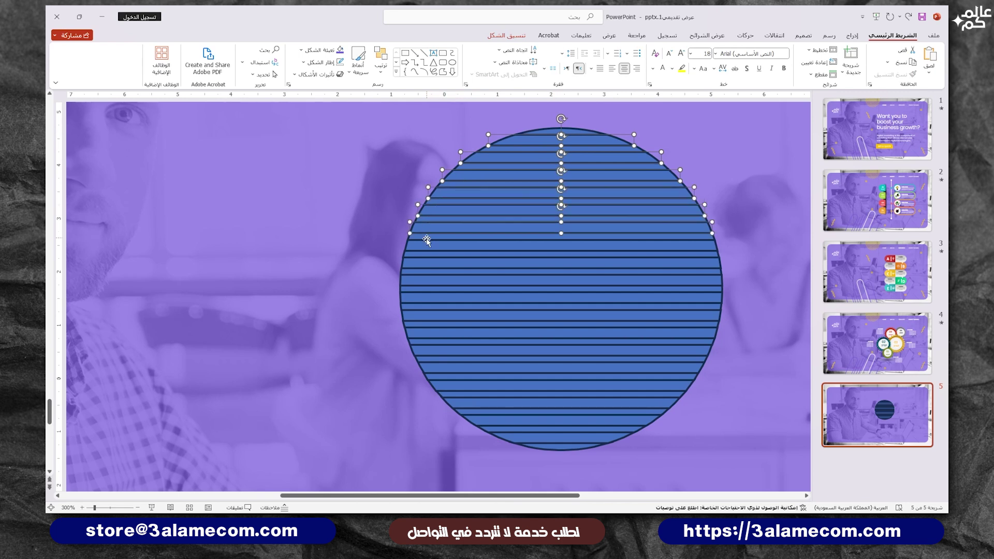
left_click(423, 246, "shift")
left_click(420, 263, "shift")
left_click(414, 279, "shift")
left_click(413, 295, "shift")
left_click(414, 312, "shift")
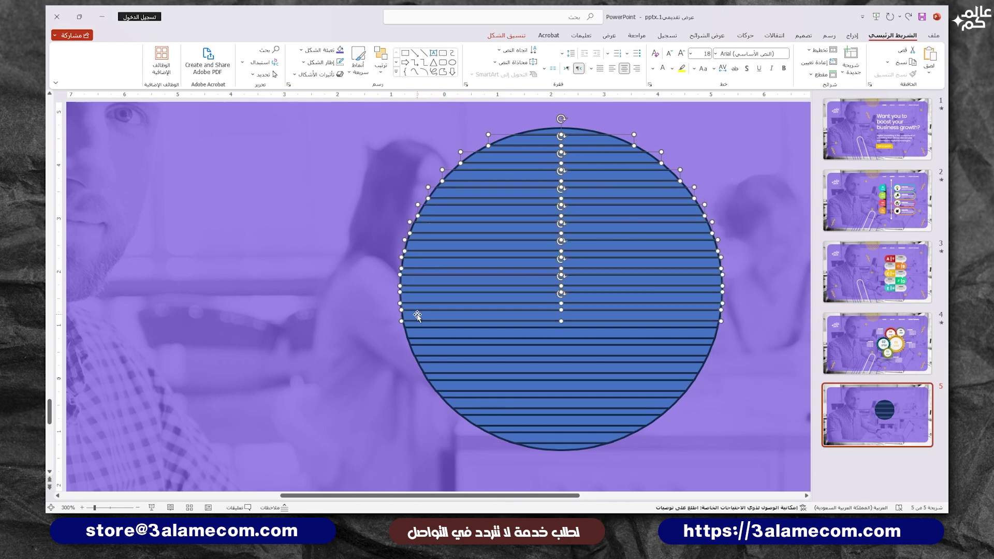
left_click(418, 330, "shift")
left_click(422, 347, "shift")
left_click(434, 367, "shift")
left_click(448, 386, "shift")
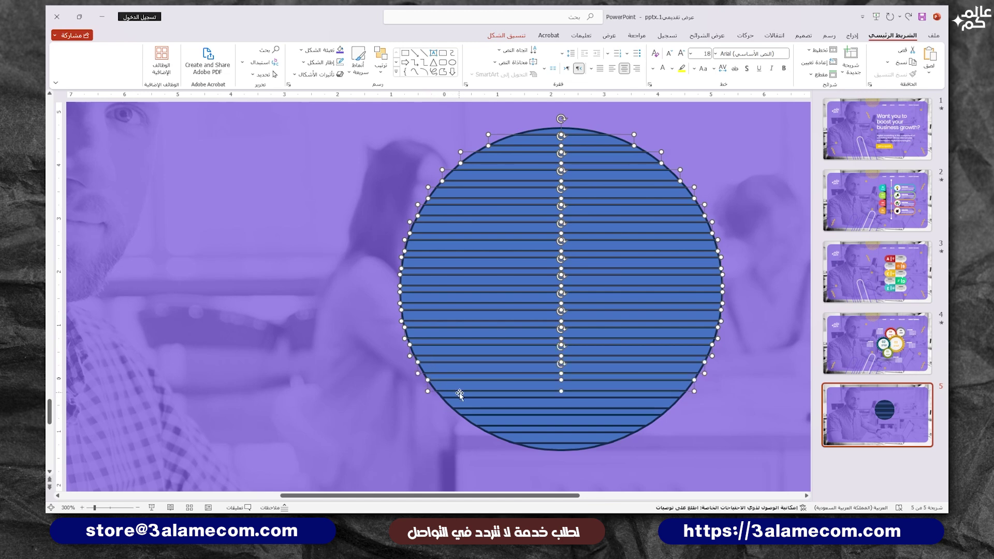
left_click(486, 425, "shift")
left_click(509, 436)
scroll(509, 436, "down", 8)
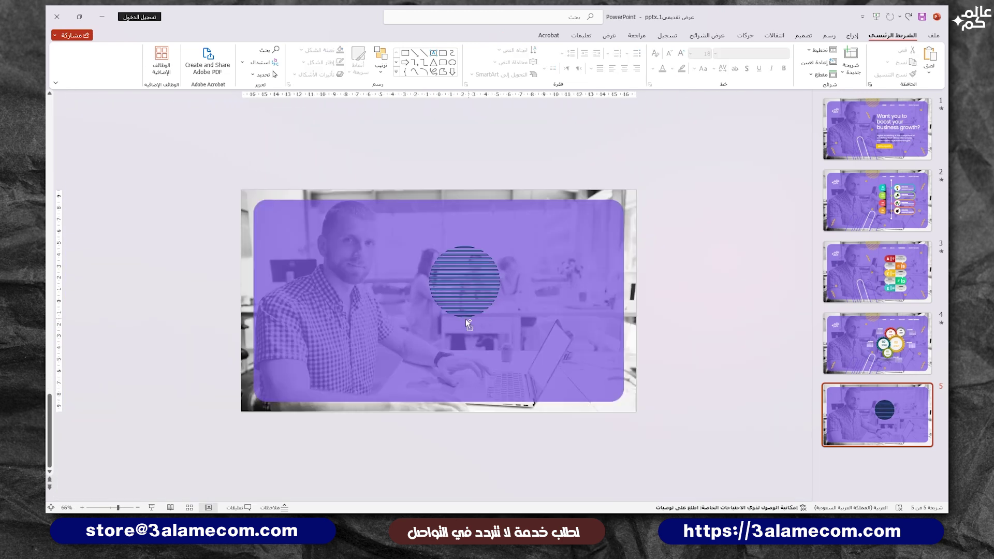
scroll(467, 323, "up", 1)
left_click_drag(563, 148, 403, 337)
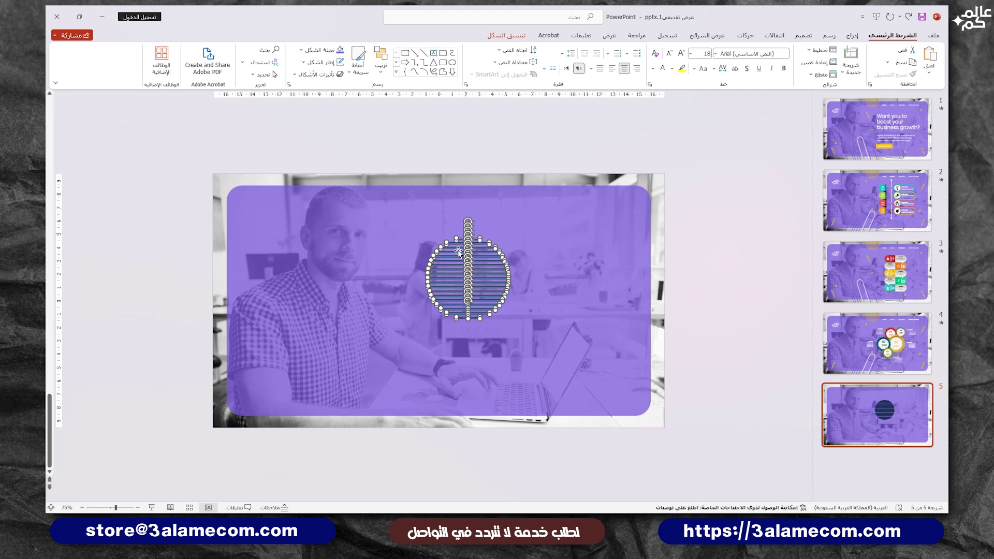
- Fill the stripes with yellow and group them into one shape
left_click(508, 36)
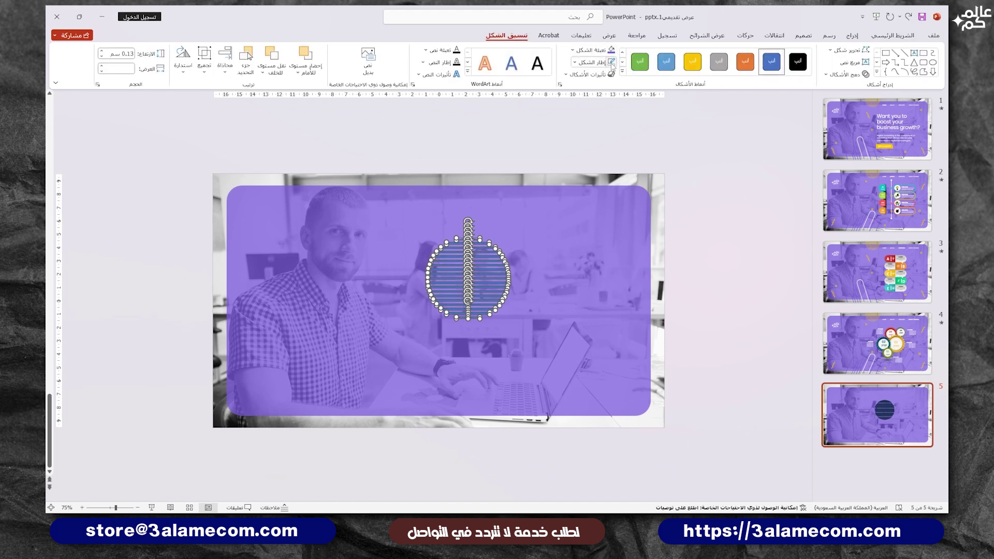
left_click(590, 49)
left_click(596, 137)
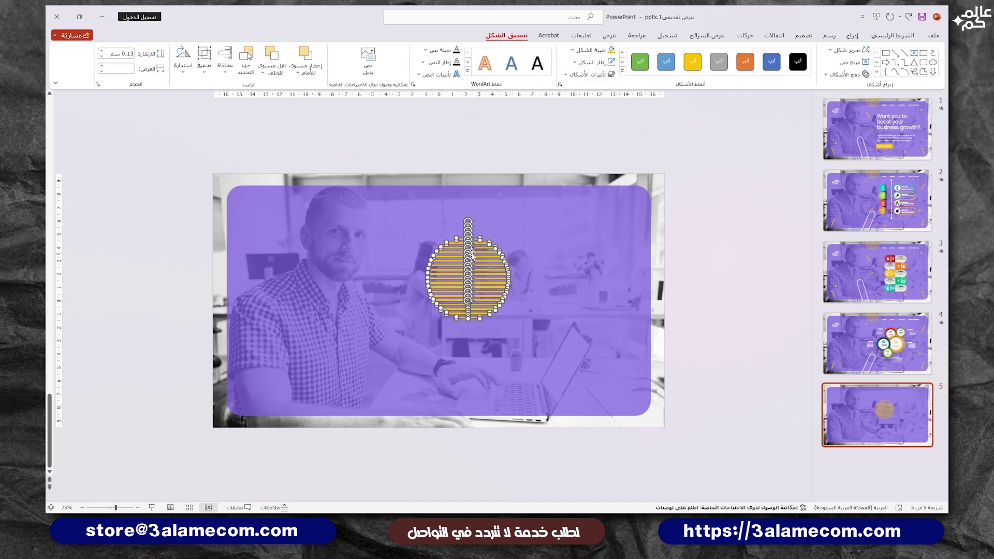
right_click(478, 290)
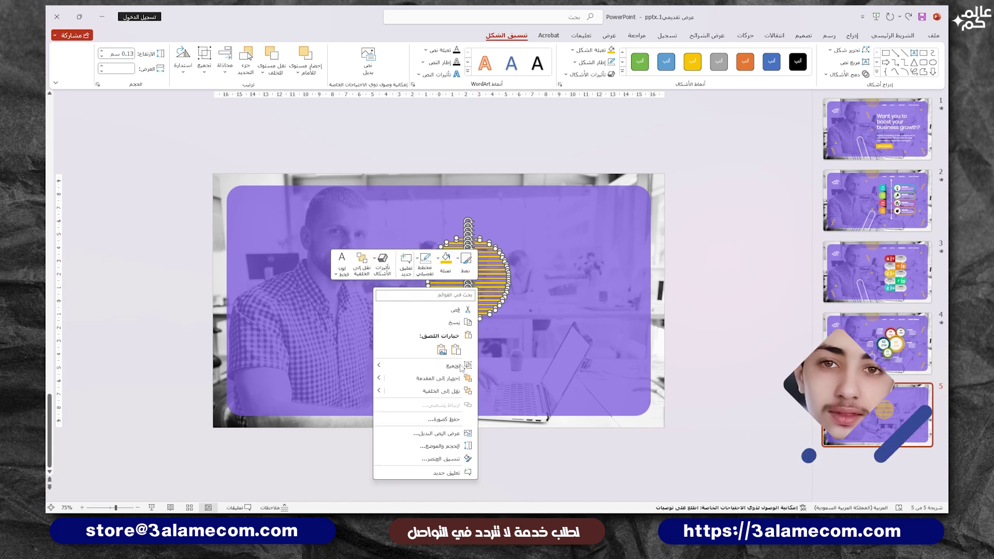
left_click(376, 357)
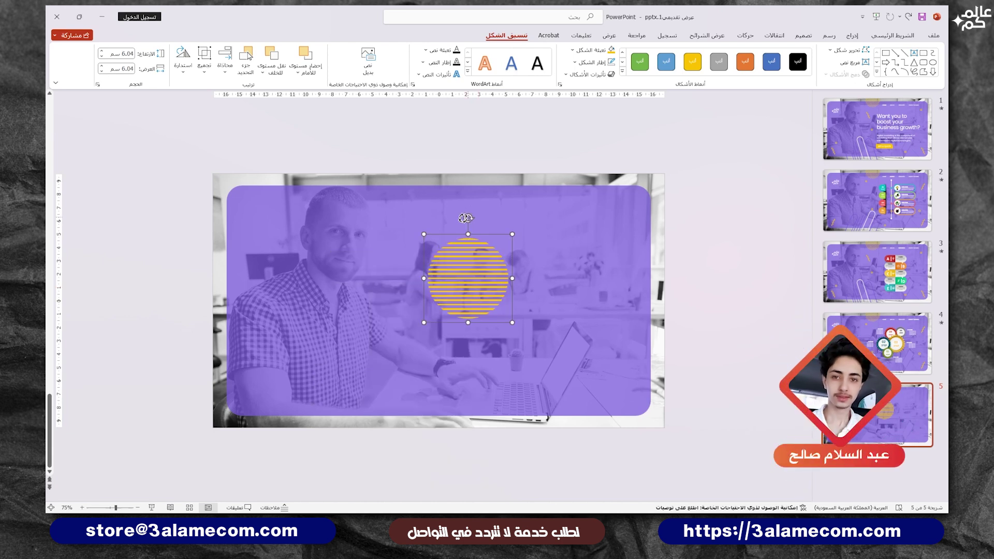
- Tilt the striped circle diagonally, shrink it and place it on the panel's top edge
mouse_move(465, 218)
left_mouse_down()
mouse_move(427, 254)
mouse_move(417, 166)
left_mouse_up()
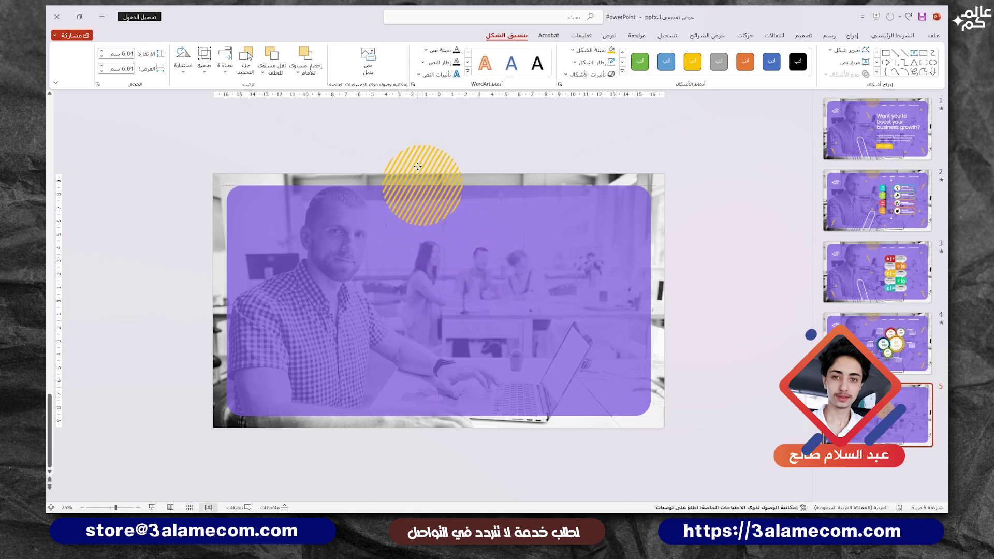
scroll(417, 167, "up", 3, "ctrl")
left_click_drag(447, 240, 430, 206)
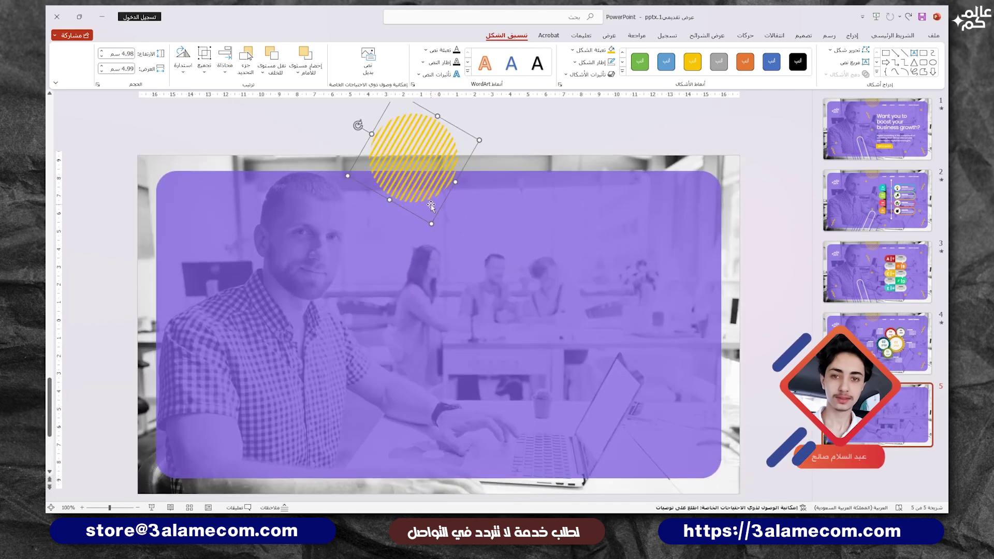
scroll(558, 131, "down", 3, "ctrl")
left_click(557, 132)
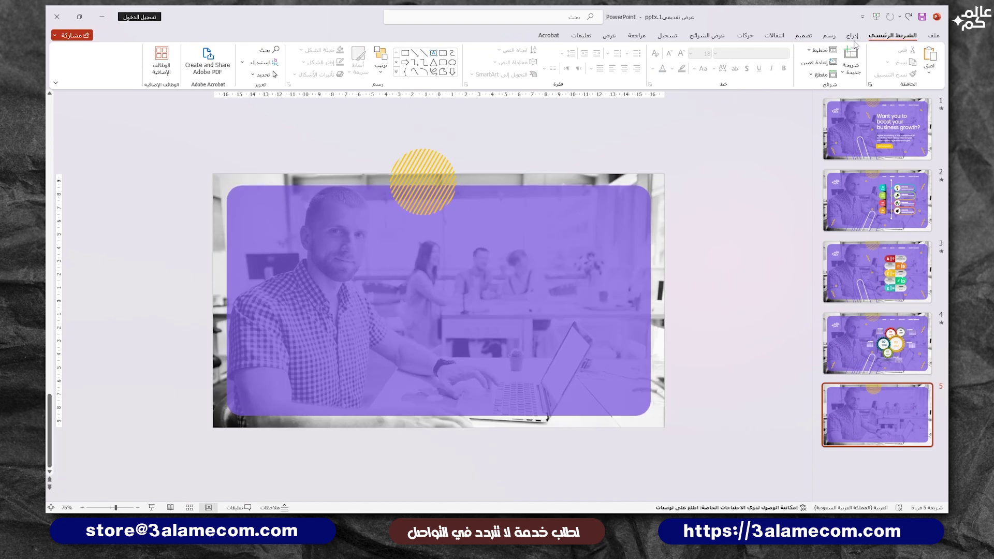
- Draw a tall pill with no fill and a white 1.5 pt outline
left_click(852, 36)
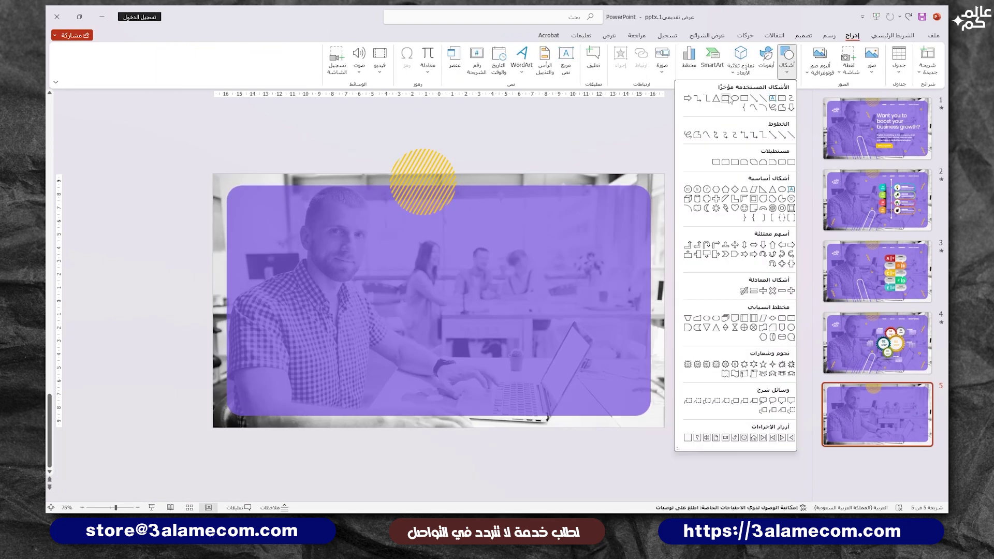
left_click(726, 98)
mouse_move(426, 309)
left_mouse_down()
mouse_move(461, 493)
mouse_move(445, 310)
mouse_move(445, 359)
left_mouse_up()
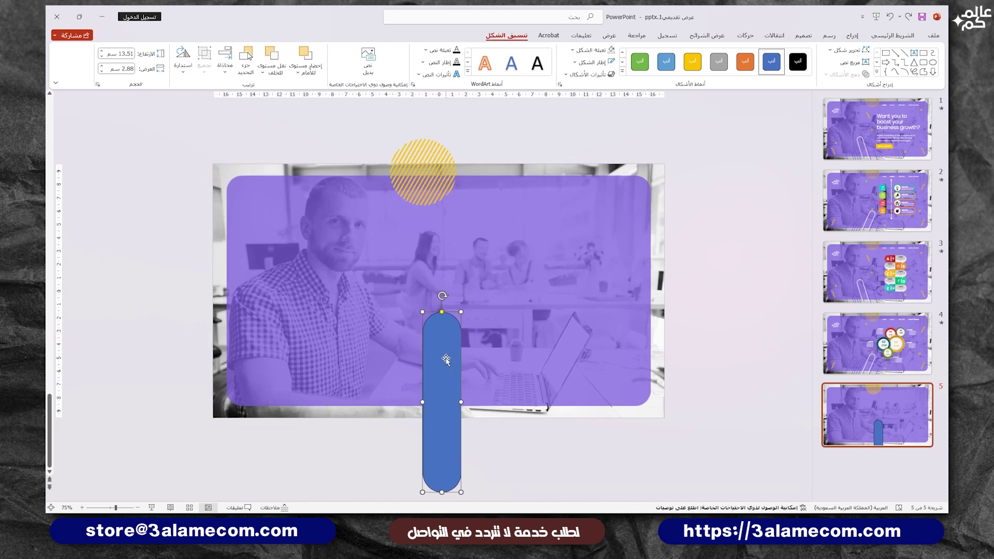
left_click(590, 50)
left_click(590, 179)
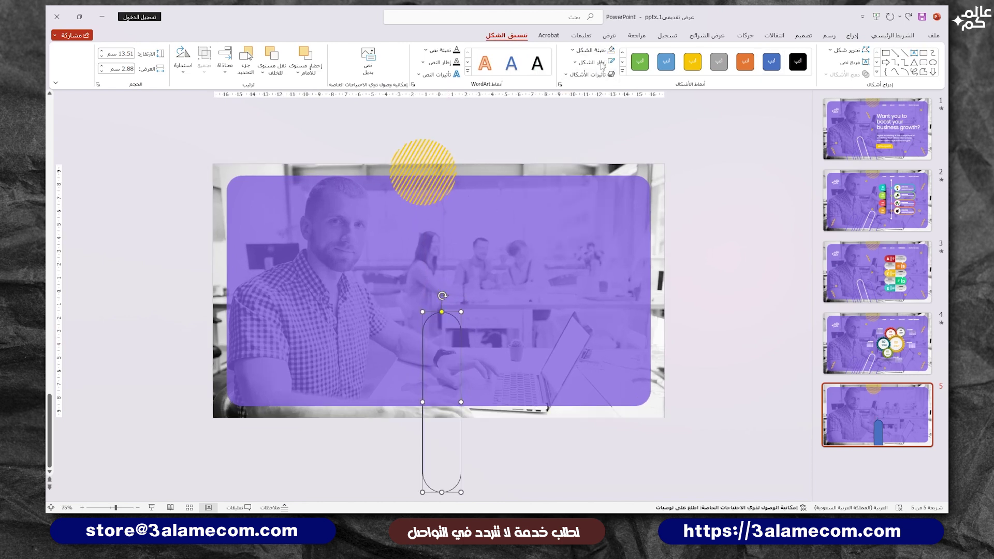
left_click(594, 62)
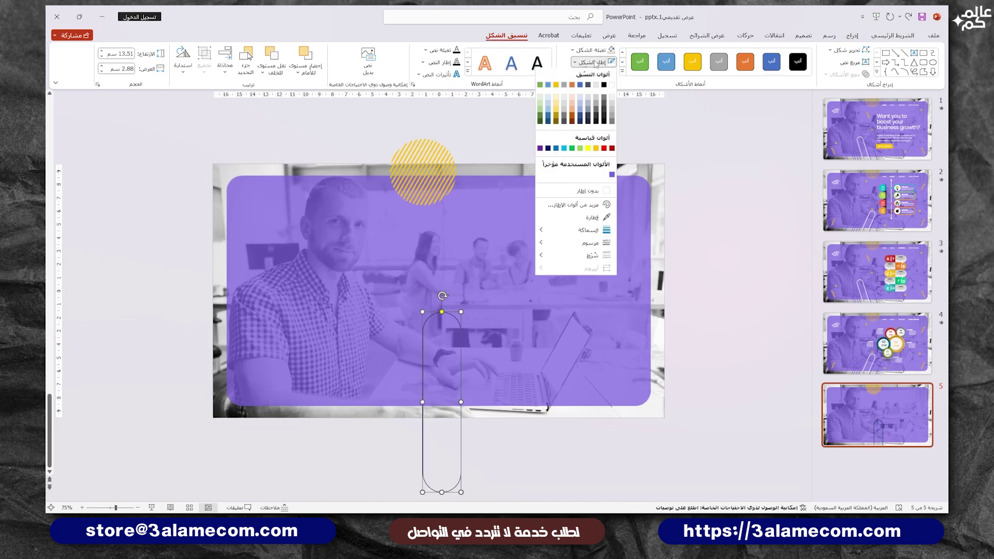
left_click(612, 85)
left_click(589, 63)
mouse_move(579, 231)
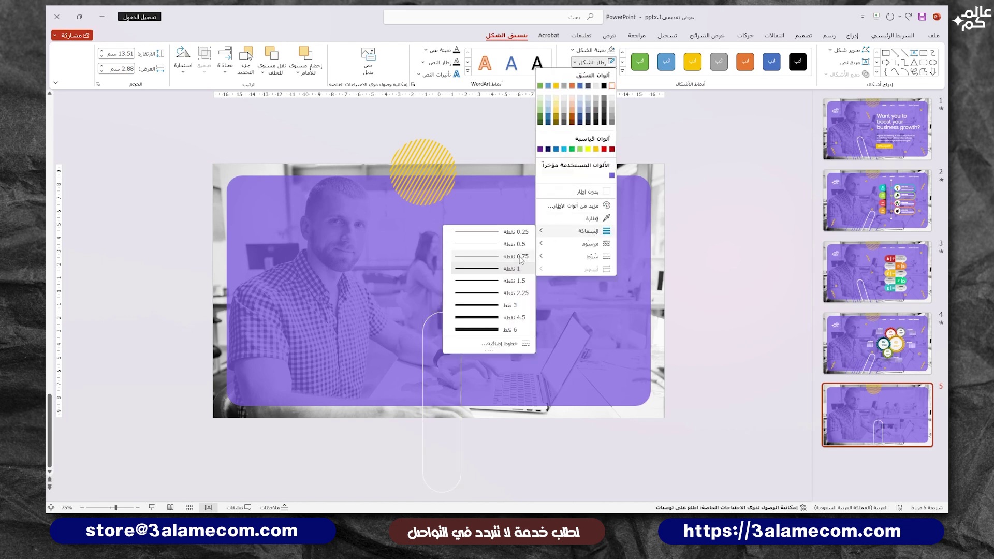
left_click(520, 281)
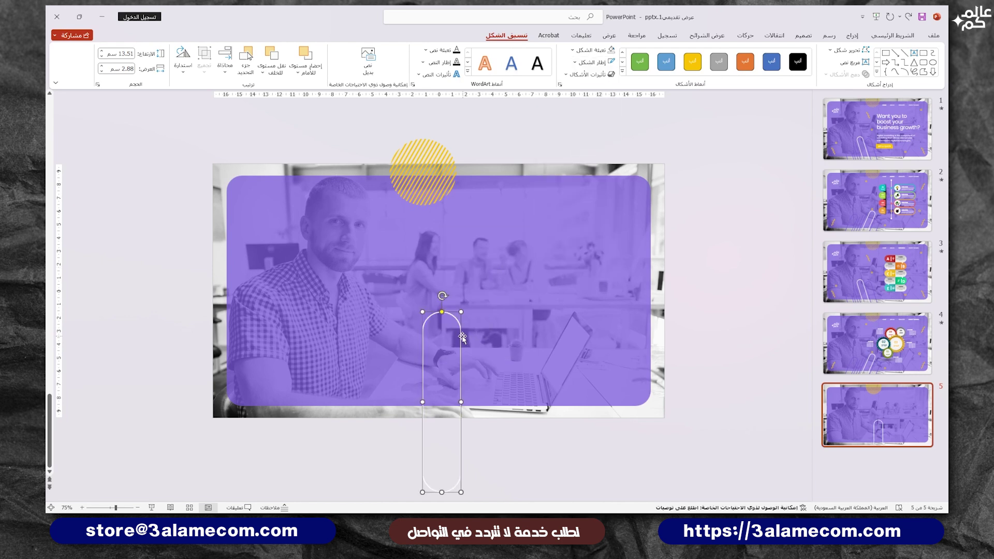
- Duplicate the pill to the left with a purple outline and align it
mouse_move(461, 334)
left_mouse_down()
mouse_move(392, 331)
mouse_move(393, 374)
left_mouse_up()
scroll(440, 310, "down", 1)
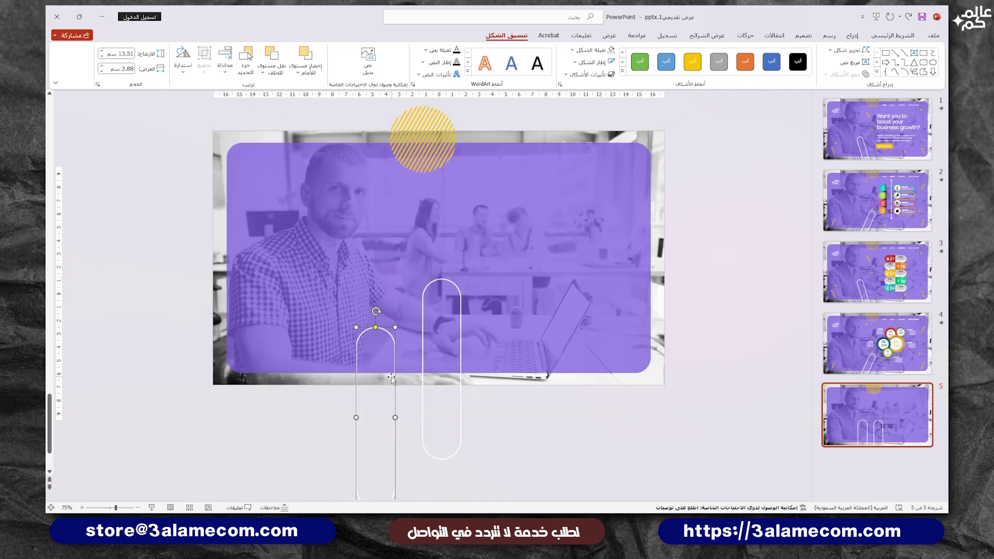
left_click(591, 62)
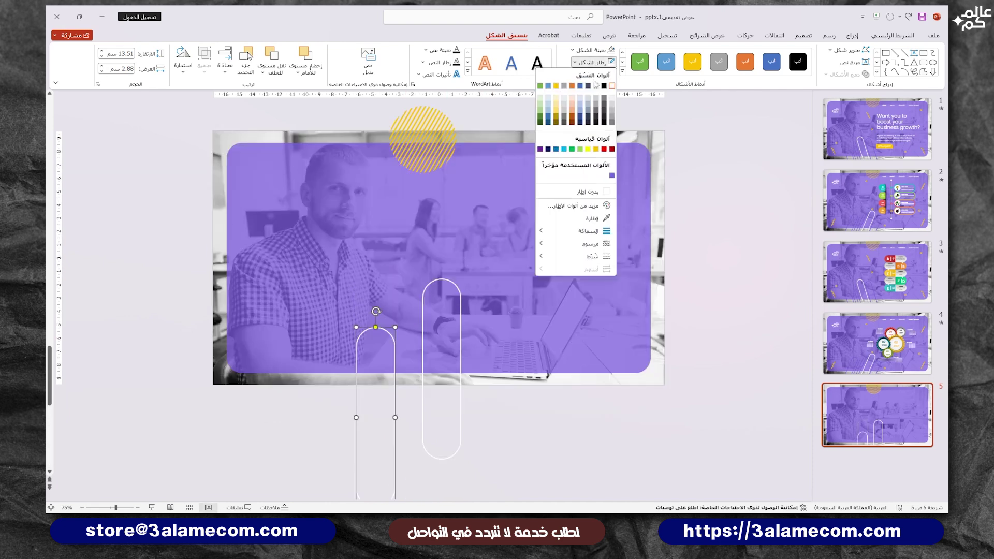
left_click(612, 176)
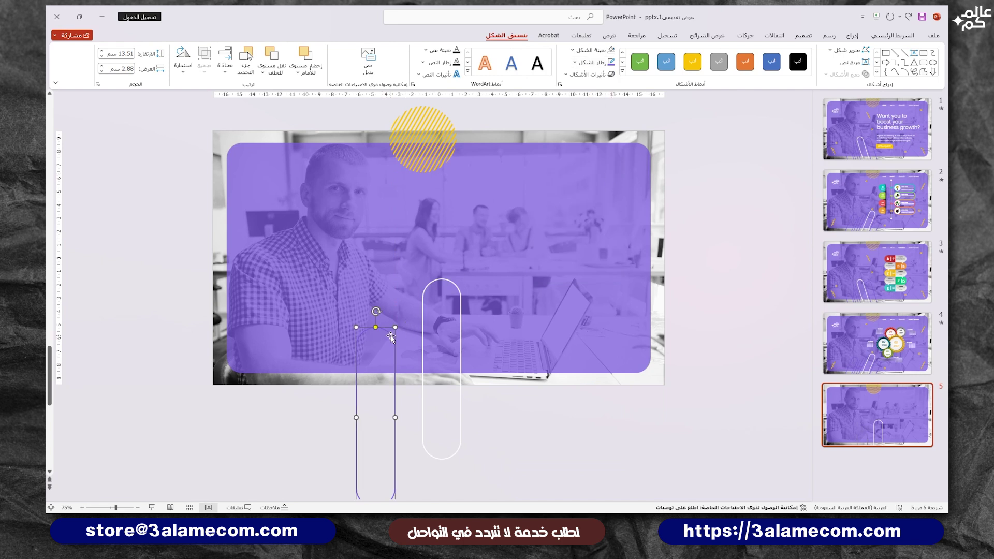
mouse_move(391, 336)
left_mouse_down()
mouse_move(507, 331)
mouse_move(496, 303)
left_mouse_up()
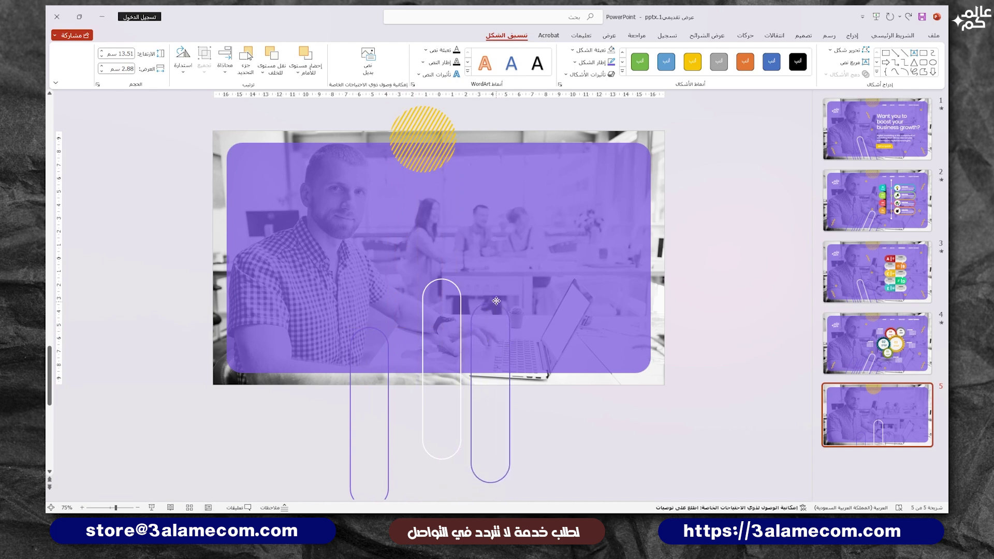
key("Escape")
- Draw a vertical line below the photo with a 1.5 pt outline
left_click(853, 36)
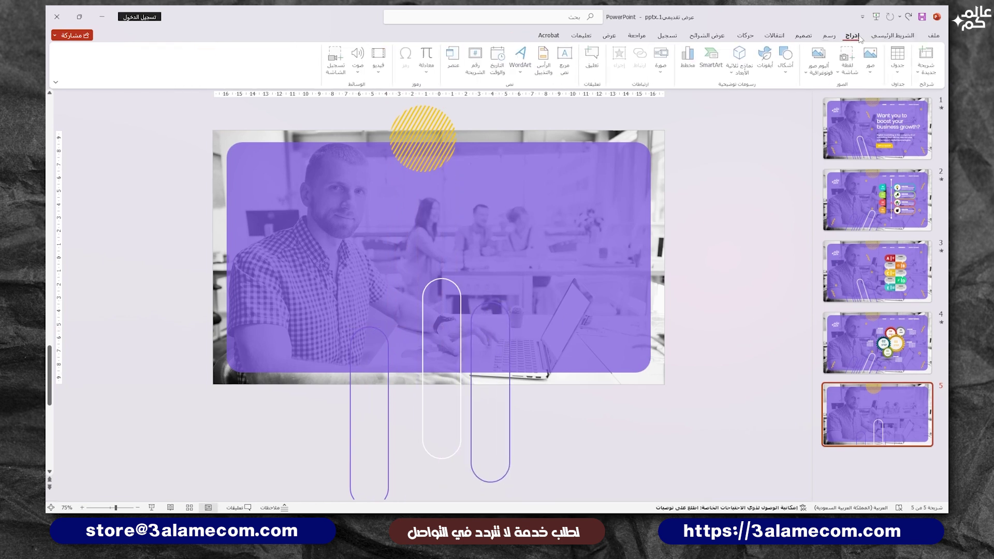
left_click(785, 57)
left_click(767, 93)
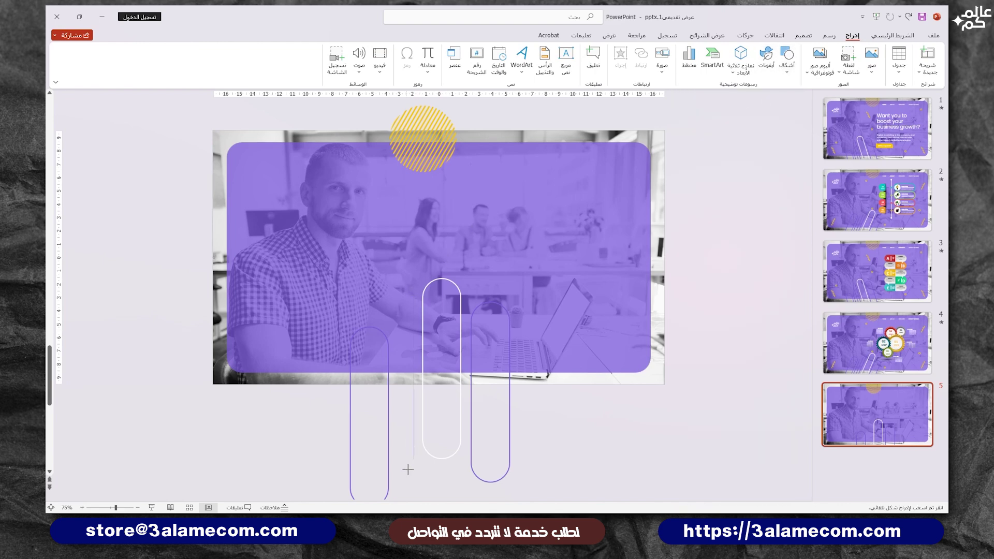
left_click_drag(409, 481, 414, 482)
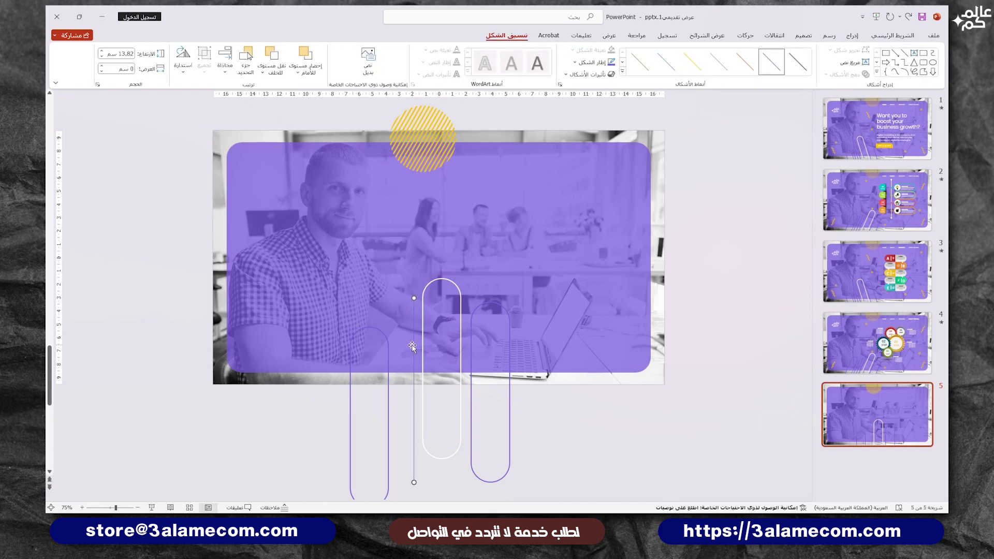
left_click(592, 62)
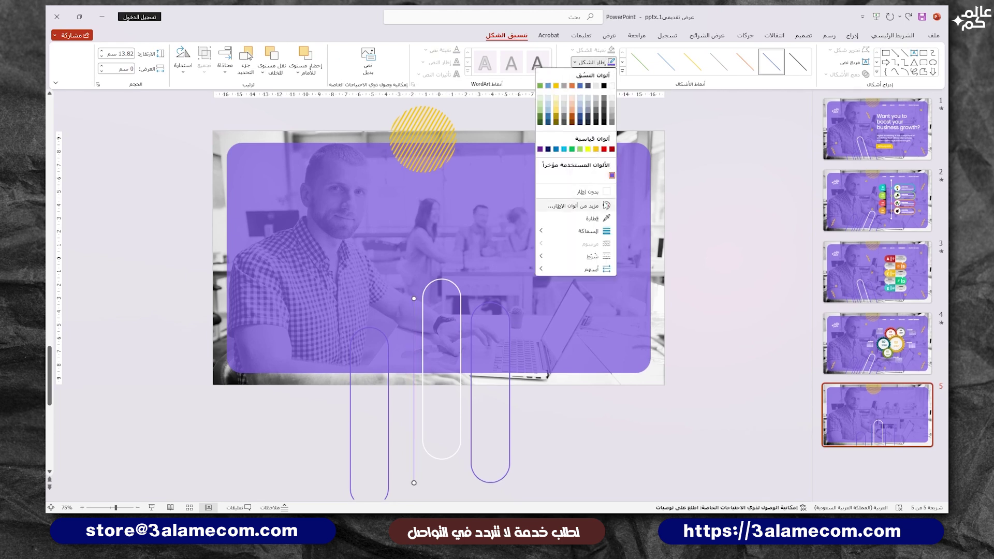
mouse_move(578, 231)
left_click(509, 285)
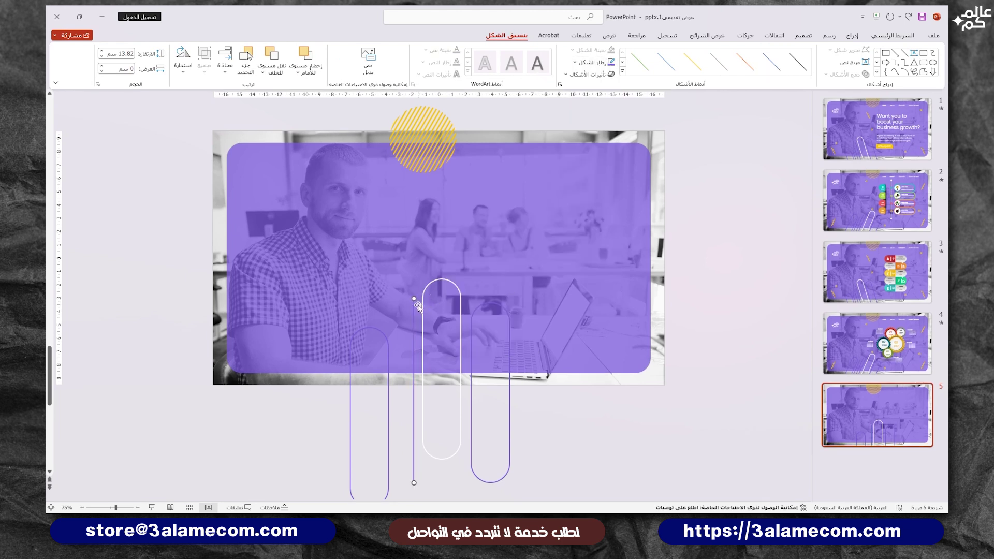
- Make two staggered copies of the line and distribute the three horizontally
left_click_drag(413, 307, 395, 311)
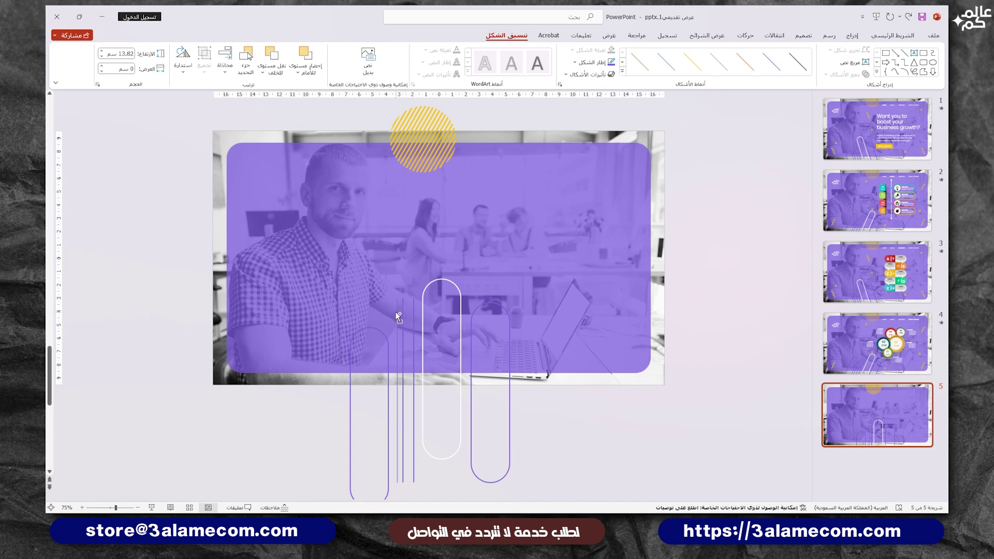
scroll(394, 310, "up", 5)
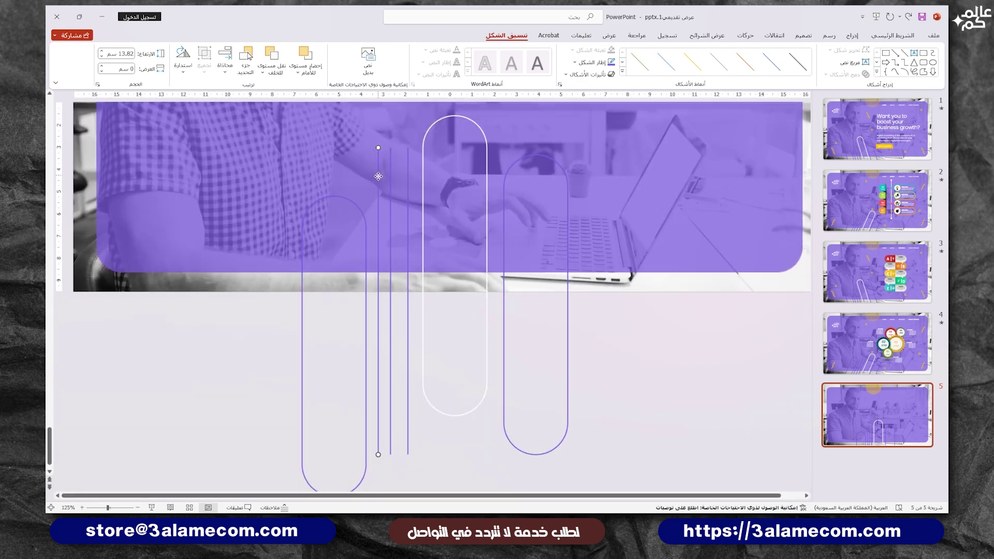
mouse_move(378, 177)
left_mouse_down()
mouse_move(378, 213)
mouse_move(392, 218)
left_mouse_up()
left_click(409, 206, "shift")
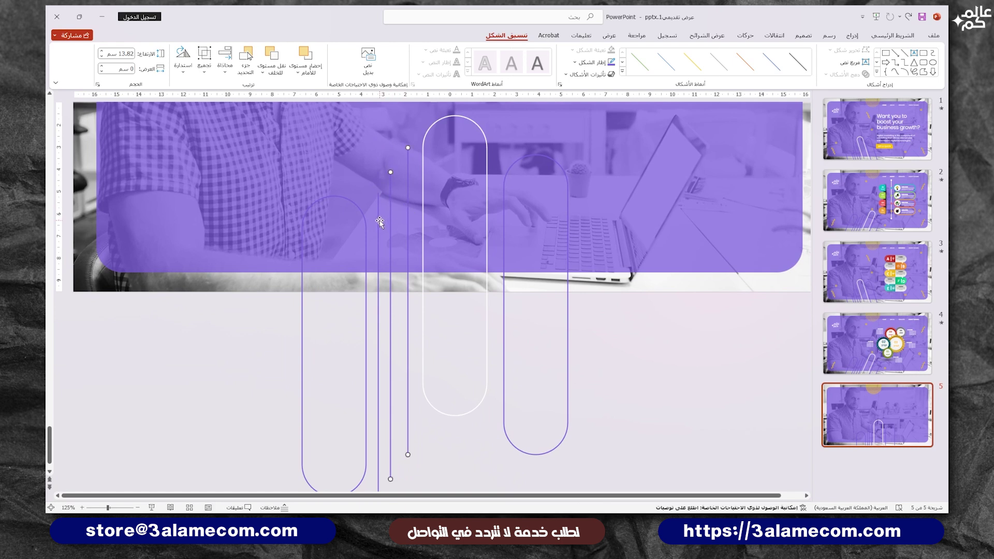
left_click(225, 63)
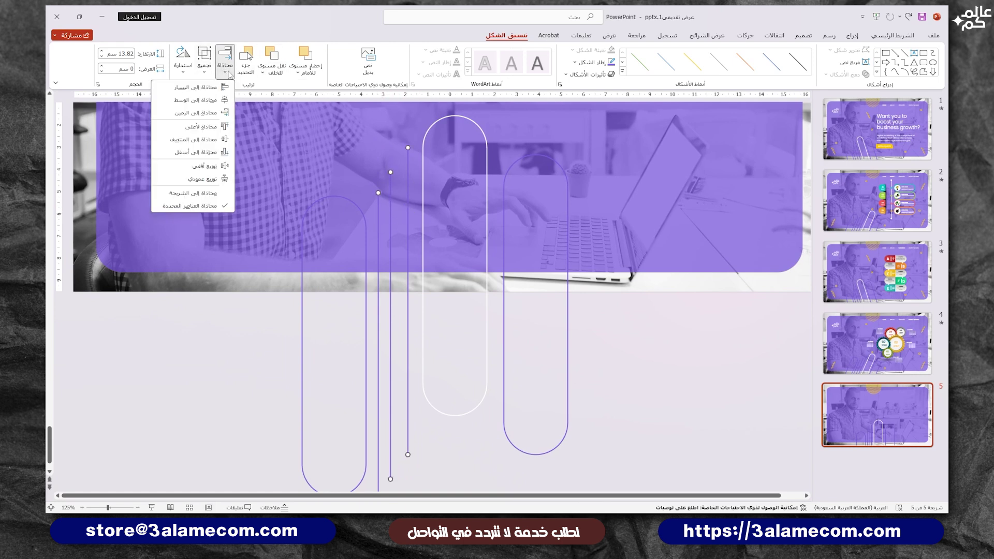
left_click(216, 166)
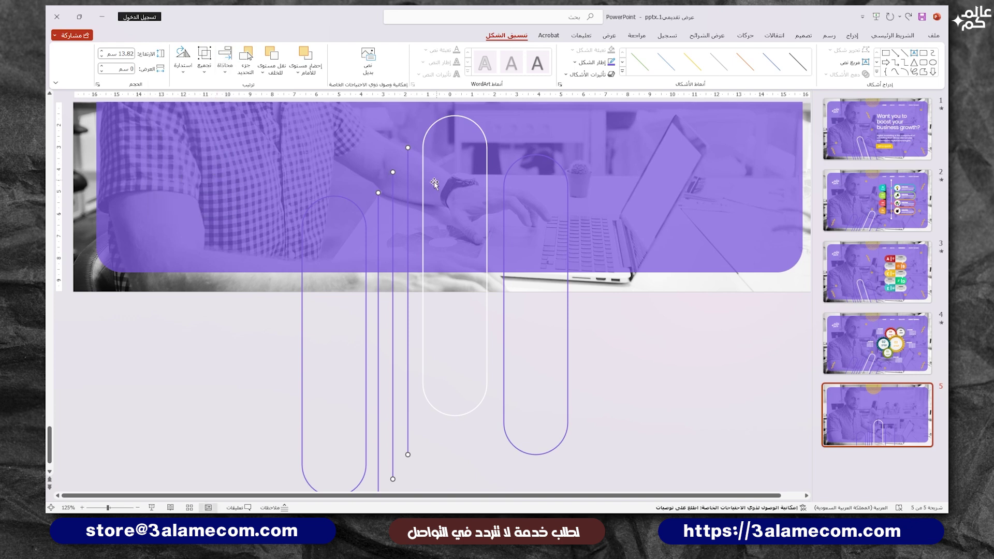
left_click(351, 243)
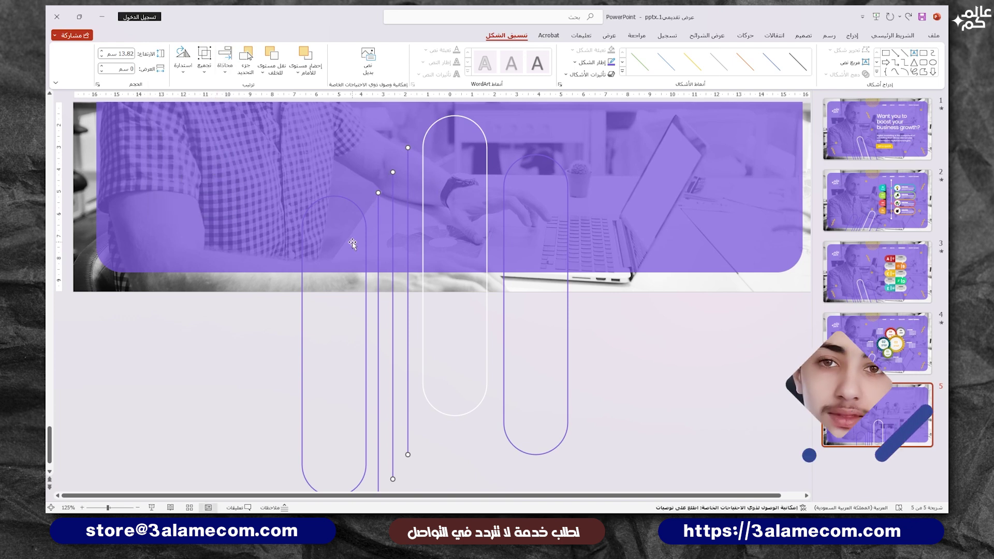
- Distribute the white and purple pills evenly across the slide horizontally
left_click(422, 300, "shift")
left_click(503, 321, "shift")
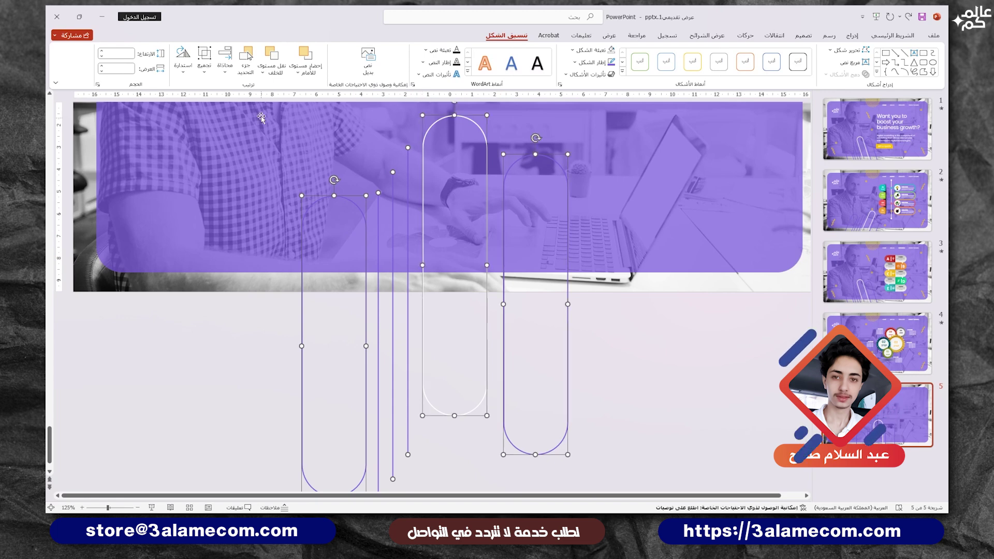
left_click(225, 60)
left_click(213, 166)
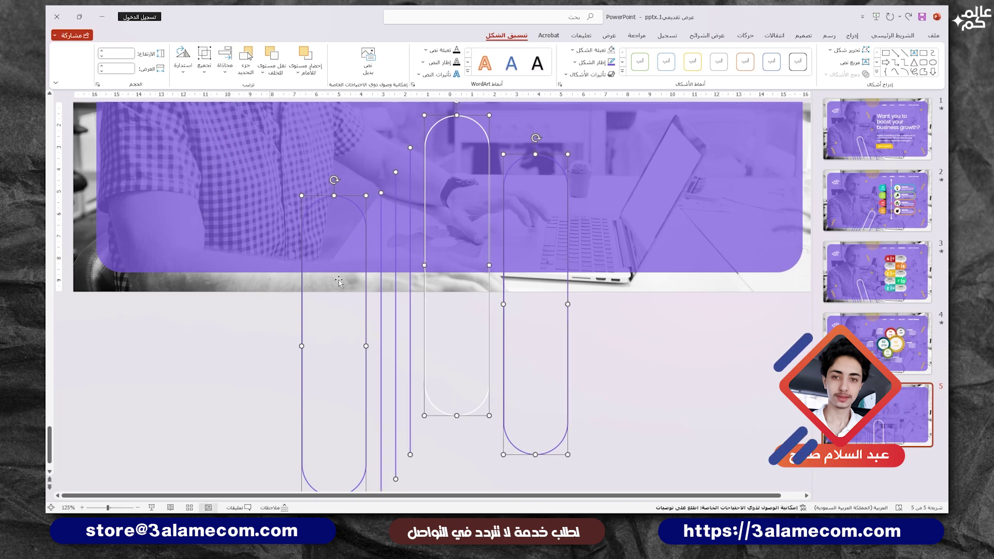
scroll(430, 240, "down", 1, "ctrl")
scroll(429, 240, "down", 2, "ctrl")
scroll(430, 241, "down", 2, "ctrl")
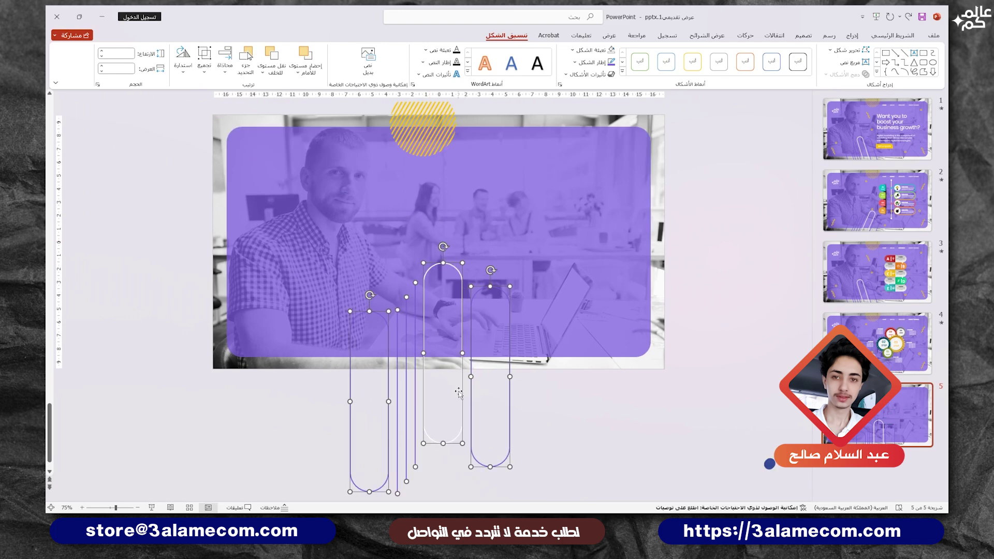
- Stretch the white pill downward to lengthen it
left_click(440, 455)
left_click(443, 448)
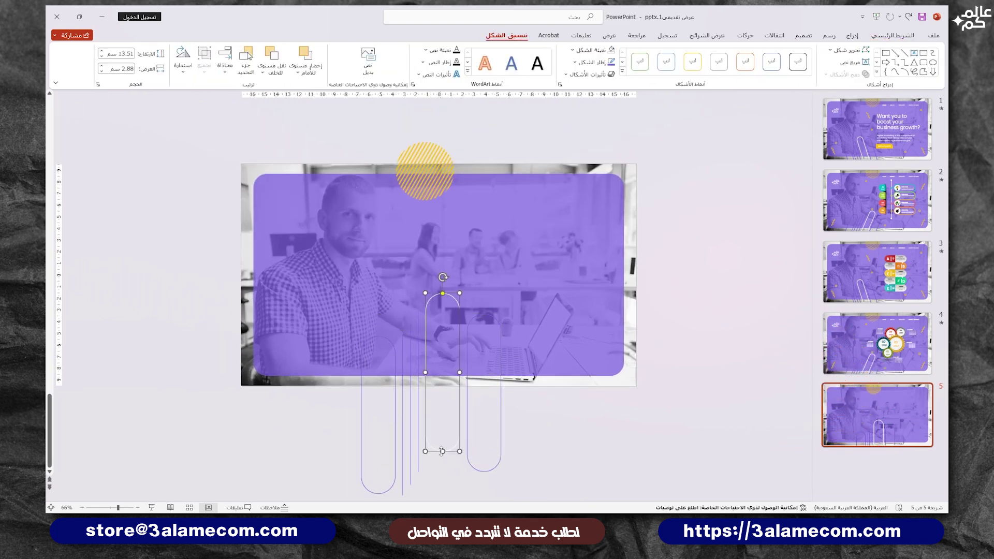
left_click_drag(443, 448, 443, 484)
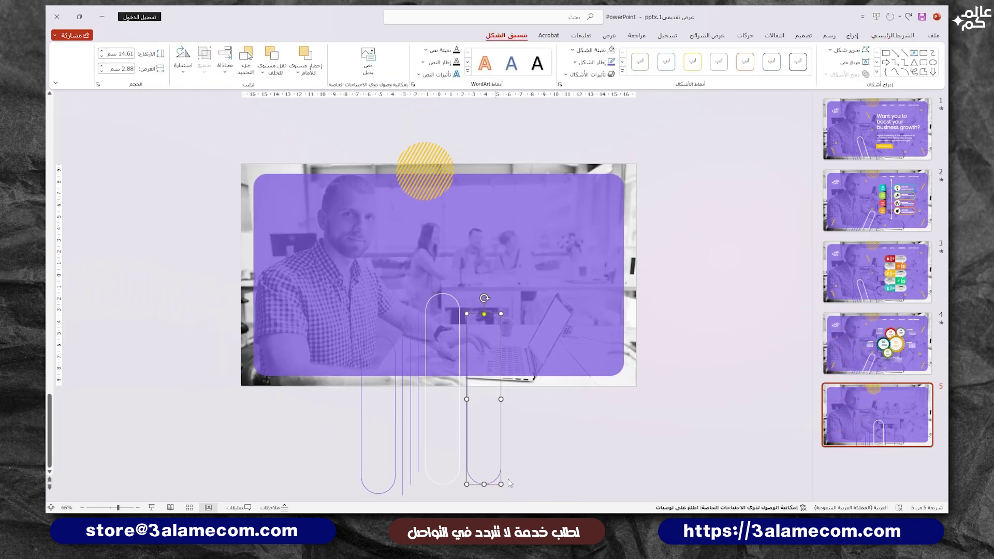
left_click(508, 480)
scroll(515, 479, "down", 3, "ctrl")
- Group all the pills and lines into a single object
left_click_drag(489, 463, 382, 284)
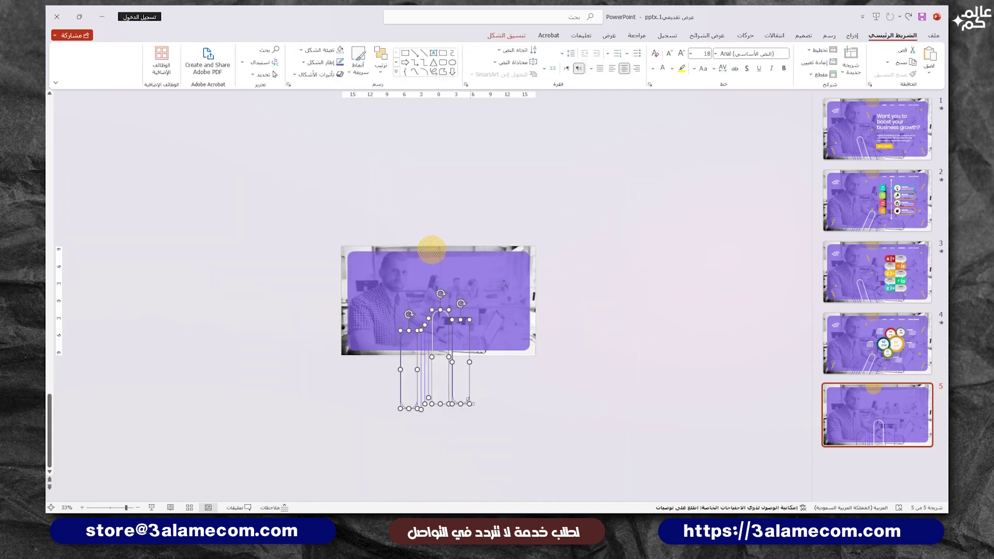
right_click(461, 404)
left_click(343, 288)
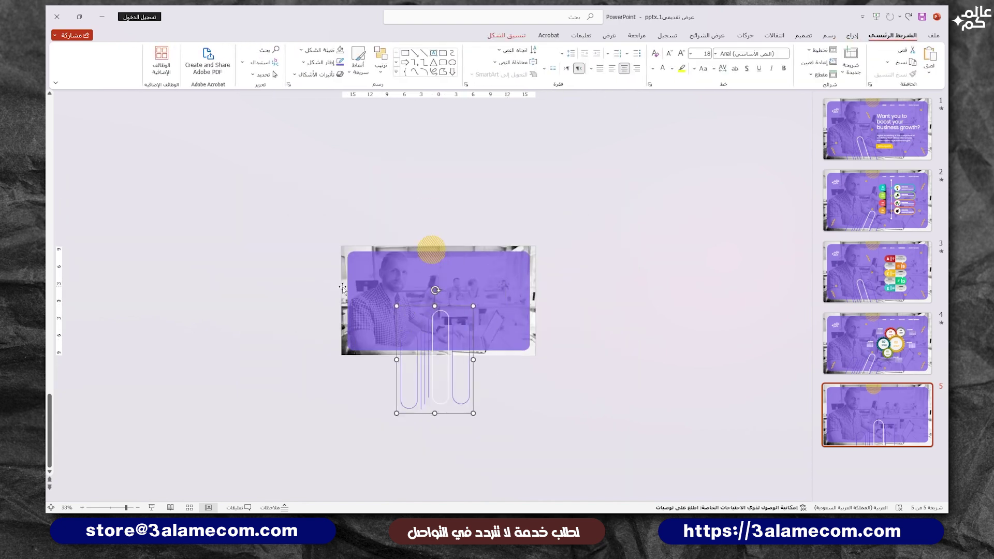
- Tilt the group about 25° and place it across the photo's lower left
left_click_drag(435, 291, 406, 296)
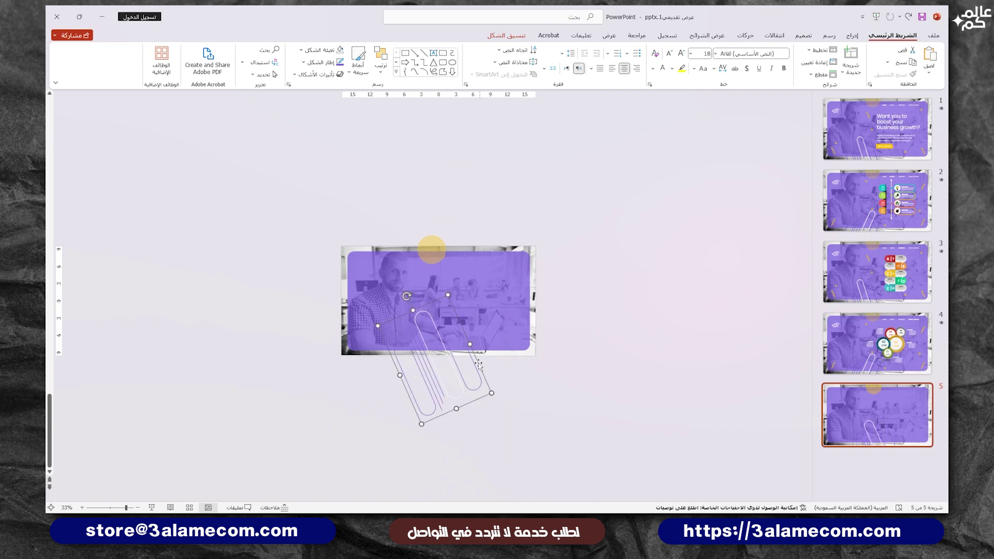
scroll(472, 354, "up", 4, "ctrl")
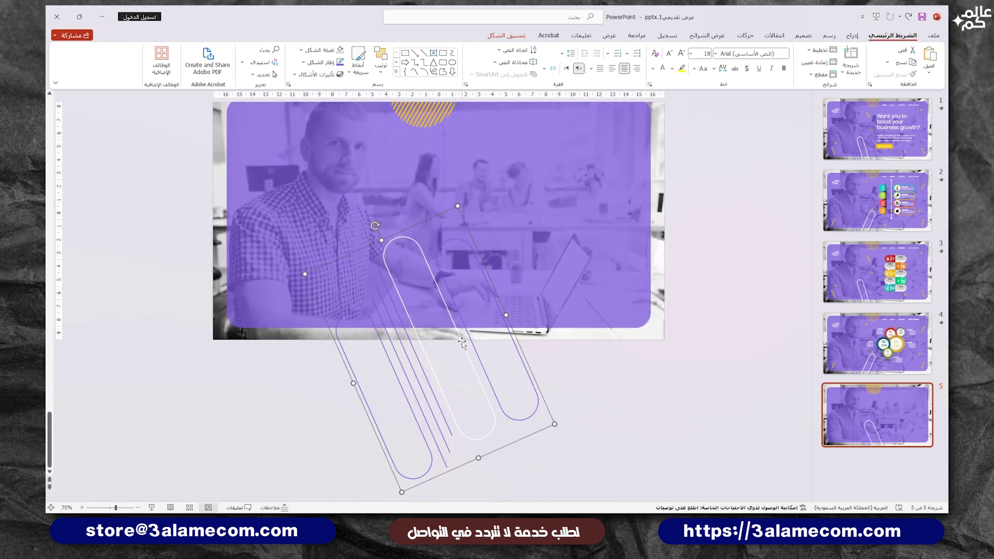
mouse_move(461, 341)
left_mouse_down()
mouse_move(439, 345)
mouse_move(446, 334)
left_mouse_up()
scroll(523, 439, "up", 1)
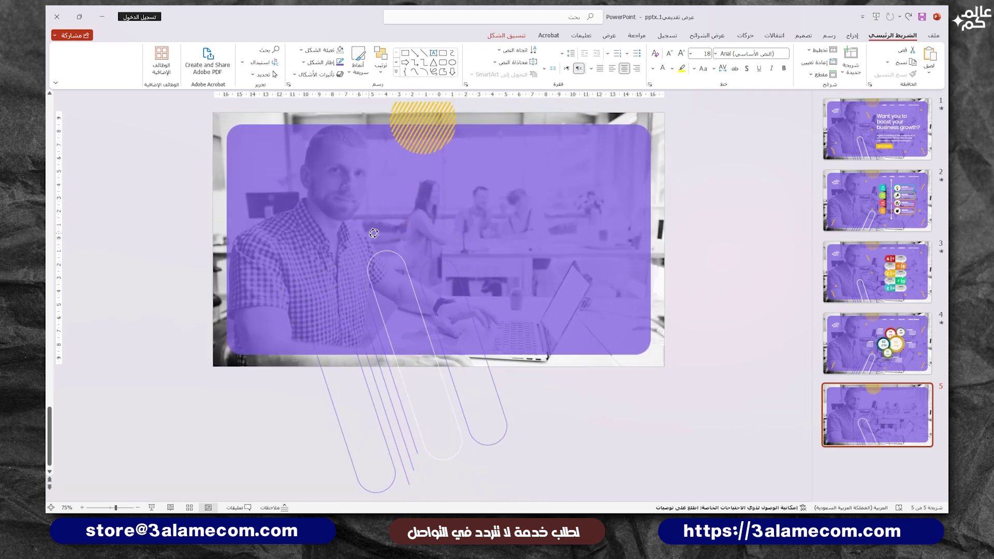
scroll(497, 445, "up", 1)
mouse_move(474, 433)
left_mouse_down()
mouse_move(448, 440)
mouse_move(433, 429)
left_mouse_up()
scroll(448, 439, "up", 1)
scroll(434, 420, "up", 1)
left_click(573, 433)
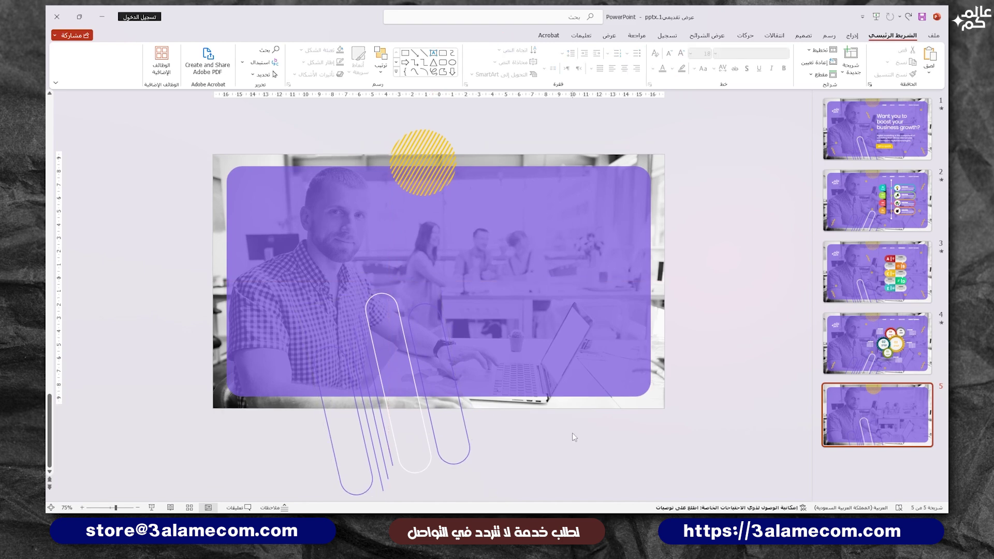
- Draw a small oval circle on the purple panel
left_click(850, 36)
left_click(787, 59)
left_click(735, 98)
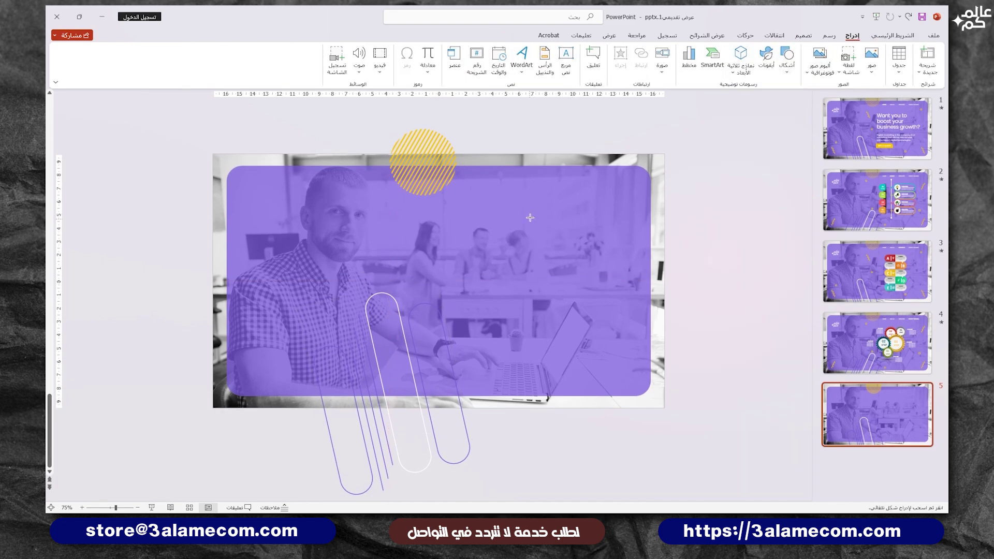
left_click_drag(538, 223, 538, 223)
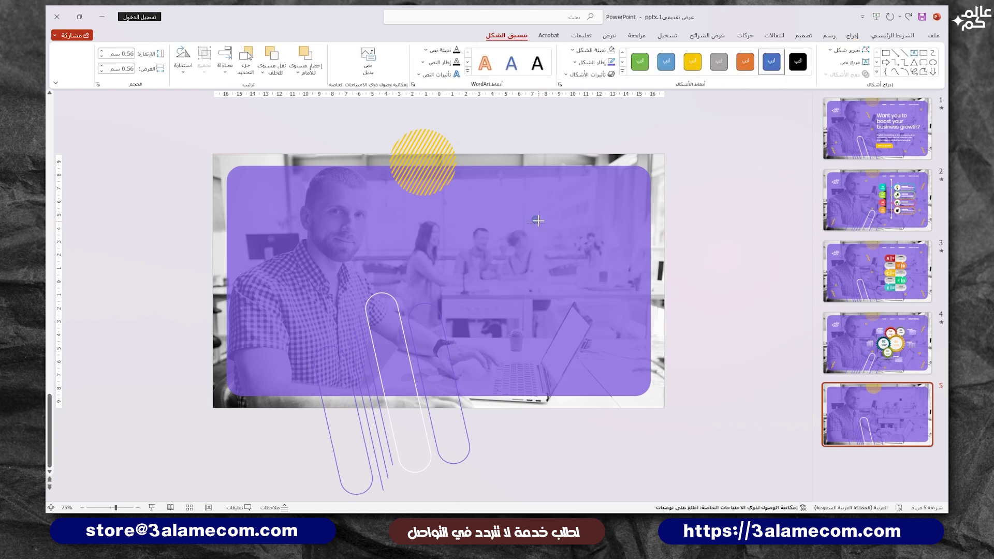
- Give the circle no fill and an orange 1.5 pt outline
left_click(592, 50)
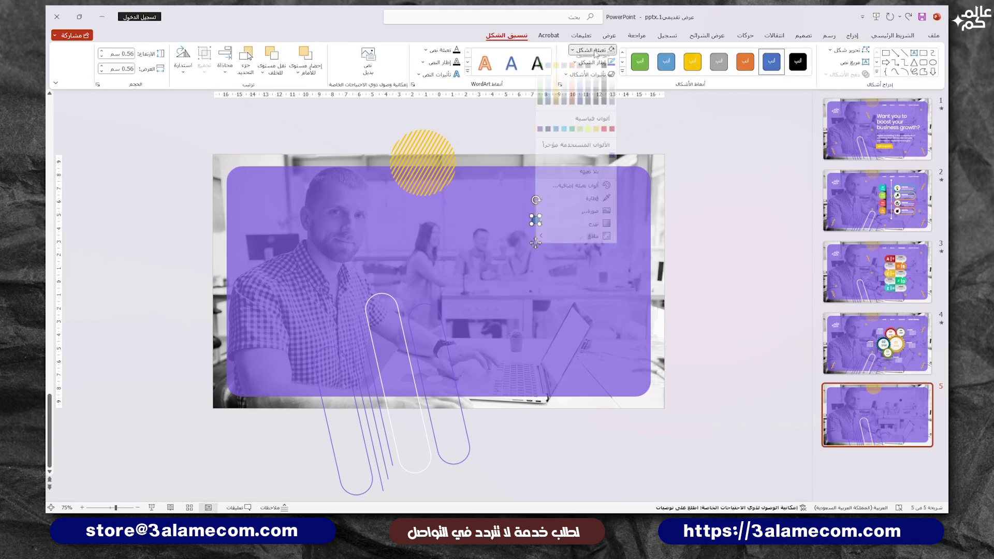
left_click(606, 181)
left_click(593, 62)
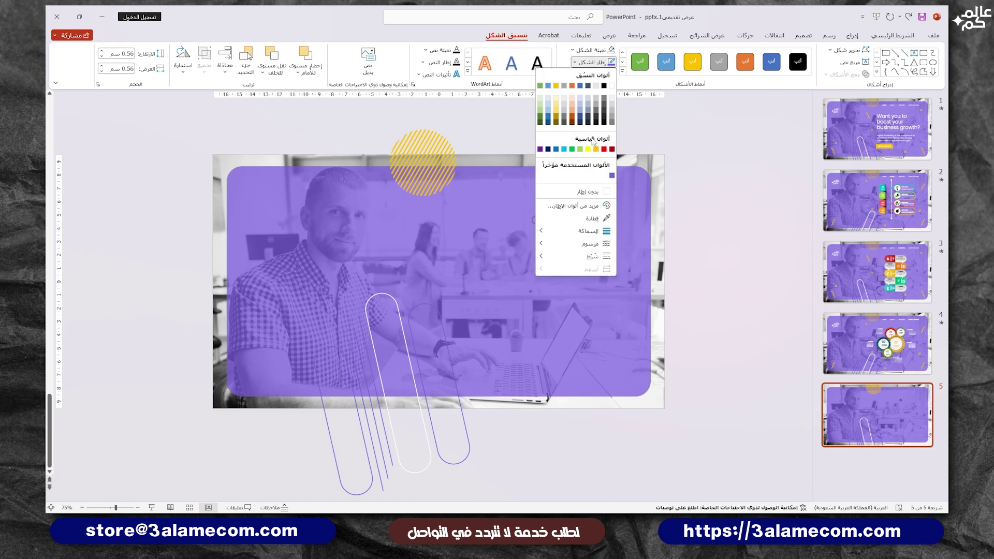
left_click(596, 151)
left_click(537, 221)
left_click(592, 62)
mouse_move(579, 231)
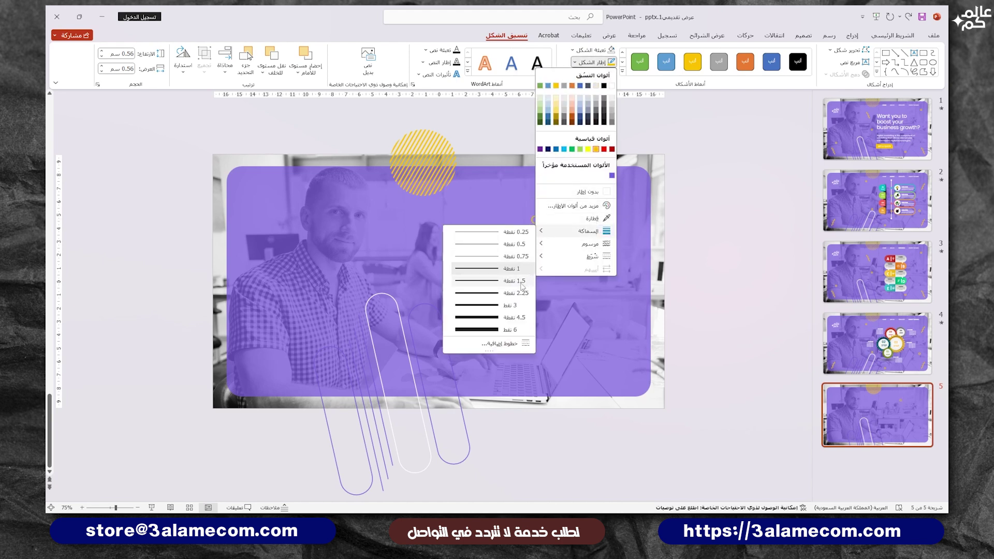
left_click(522, 282)
- Move the ring to the purple panel's upper right
mouse_move(549, 242)
left_mouse_down()
mouse_move(627, 233)
mouse_move(369, 290)
mouse_move(247, 396)
mouse_move(621, 374)
mouse_move(639, 388)
left_mouse_up()
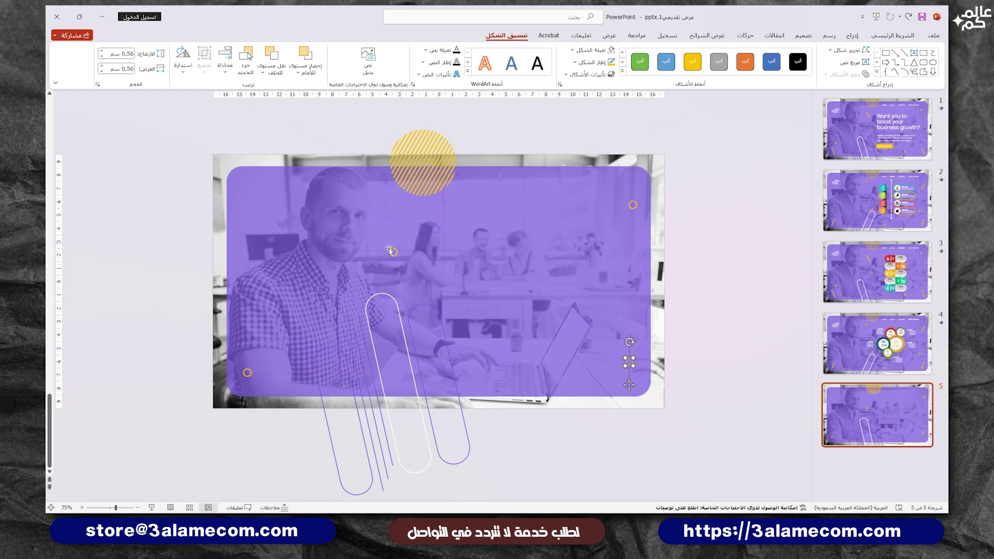
left_click(769, 304)
left_click(851, 35)
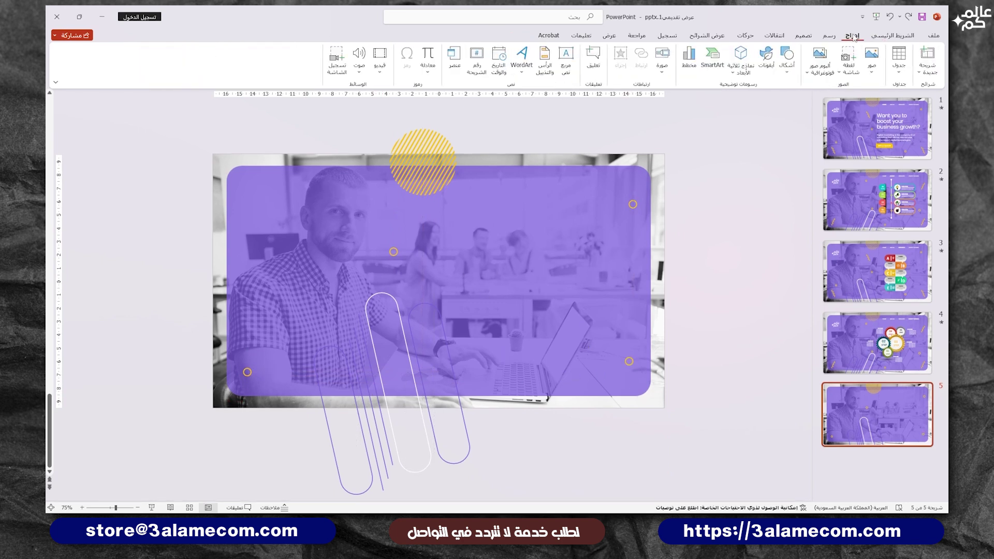
left_click(786, 60)
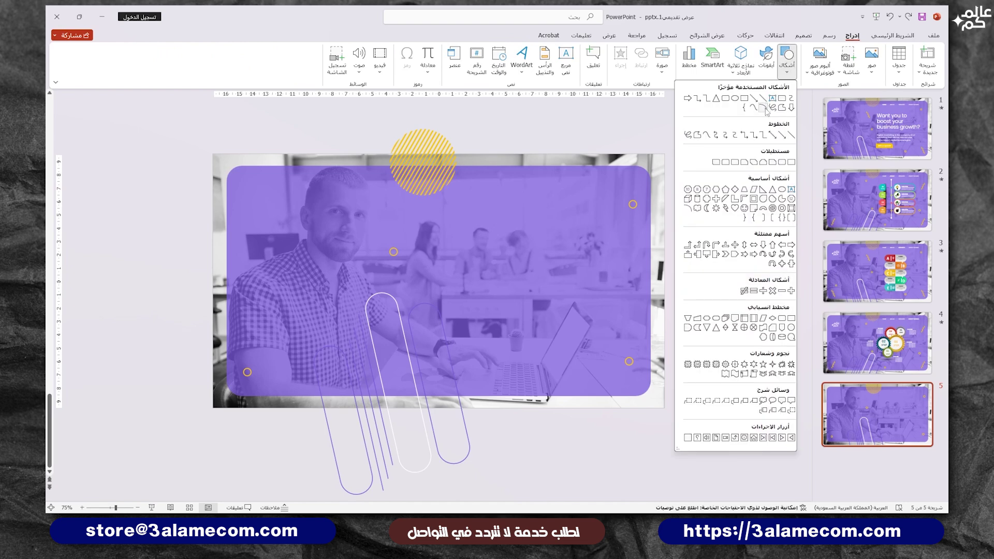
- Draw a freehand scribble and give it a yellow 1.5 pt line
left_click(753, 108)
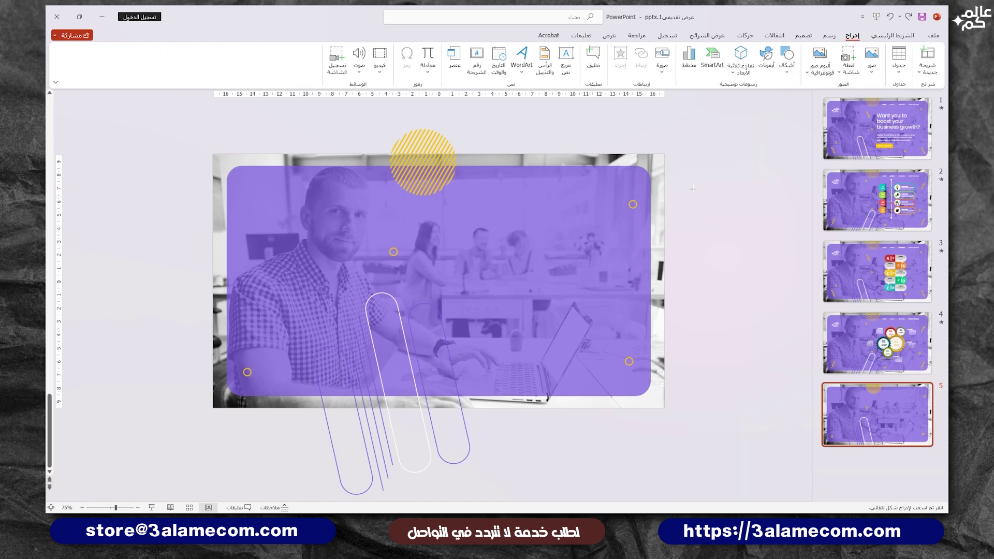
mouse_move(739, 197)
left_mouse_down()
mouse_move(704, 223)
mouse_move(748, 244)
mouse_move(741, 277)
mouse_move(751, 300)
mouse_move(775, 306)
mouse_move(756, 344)
mouse_move(797, 359)
left_mouse_up()
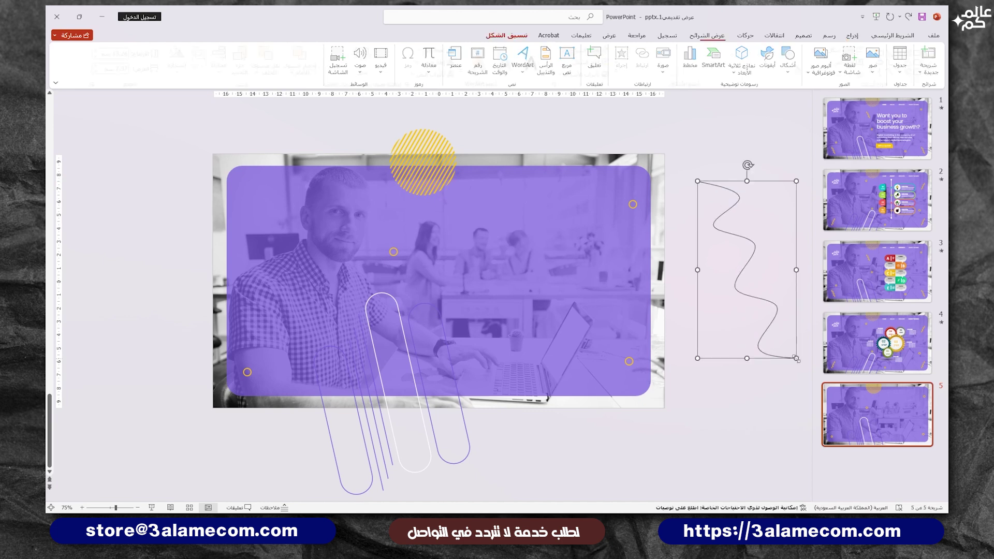
left_click_drag(733, 214, 709, 228)
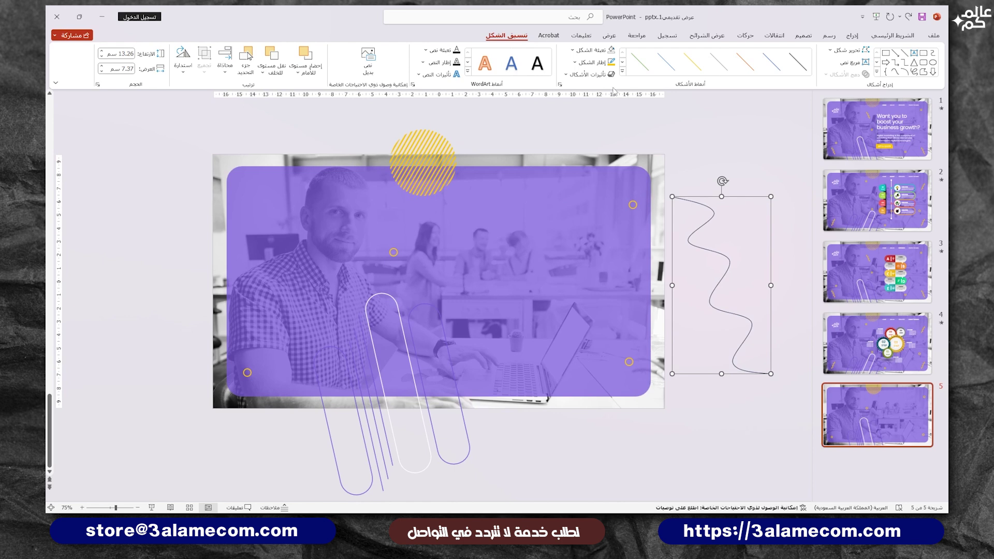
left_click(594, 62)
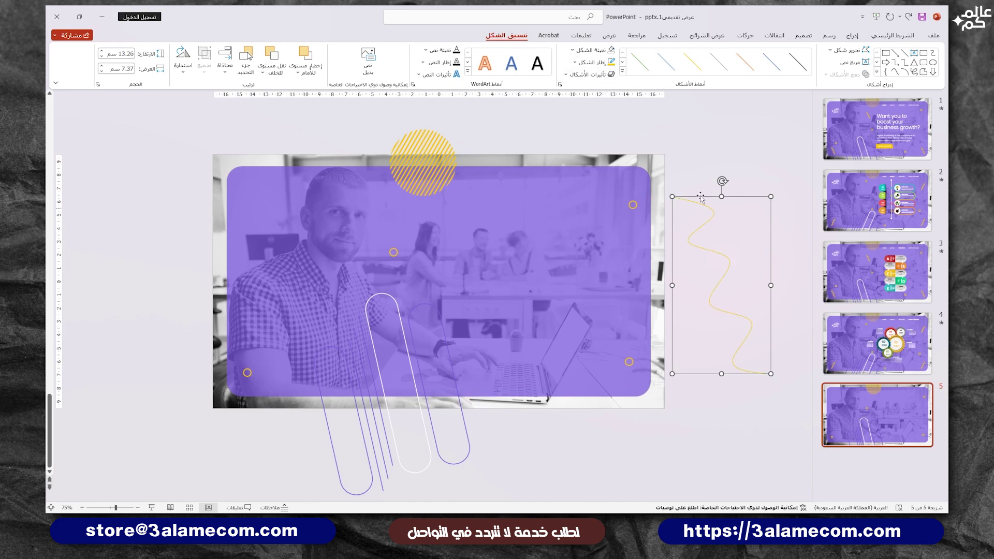
left_click(594, 63)
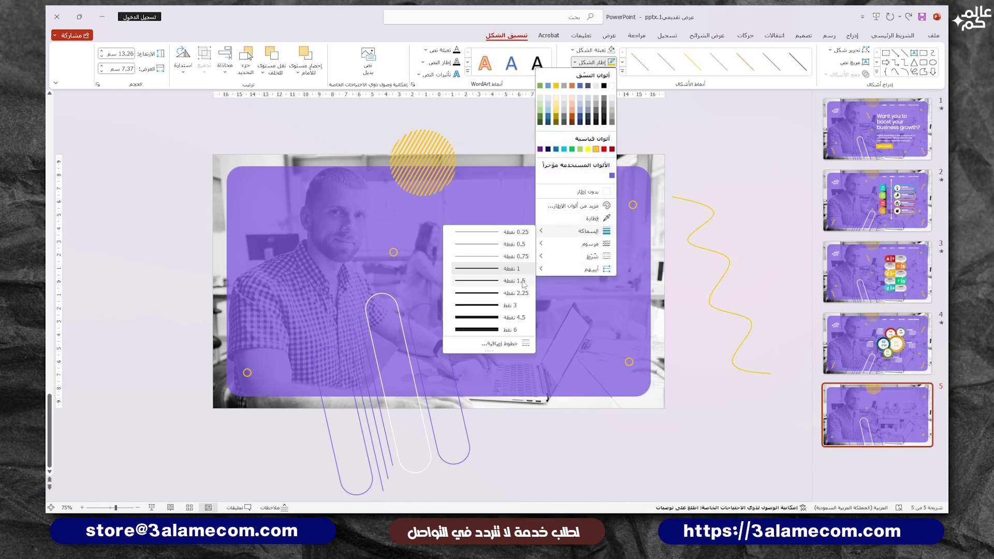
left_click(523, 283)
- Add a short yellow squiggle, place a copy of the ring, and align the top-right ring
mouse_move(673, 197)
left_mouse_down()
mouse_move(690, 226)
mouse_move(402, 222)
mouse_move(612, 376)
mouse_move(275, 350)
mouse_move(619, 239)
mouse_move(637, 244)
left_mouse_up()
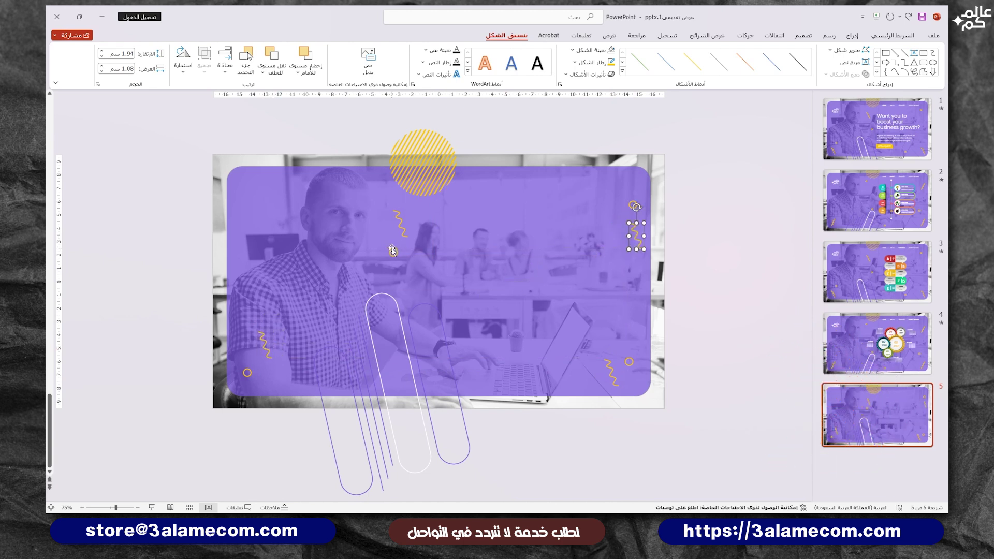
mouse_move(393, 251)
left_mouse_down()
mouse_move(383, 259)
mouse_move(401, 240)
left_mouse_up()
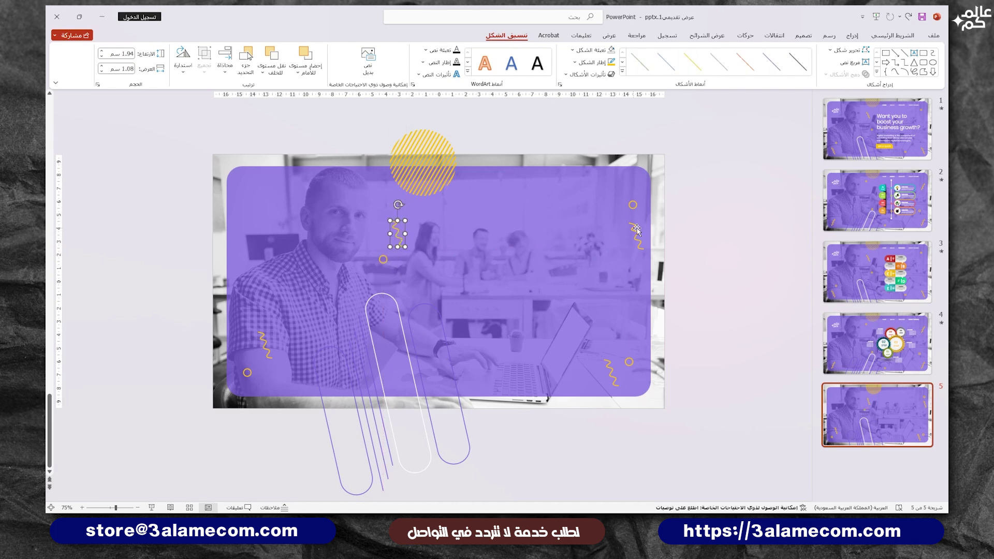
left_click(632, 206)
left_click_drag(625, 236, 627, 226)
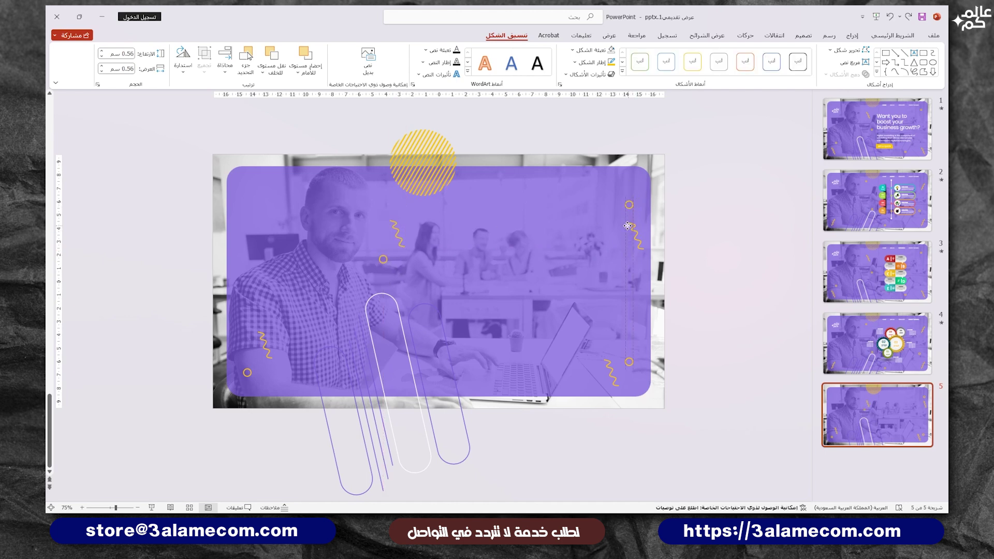
left_click(739, 210)
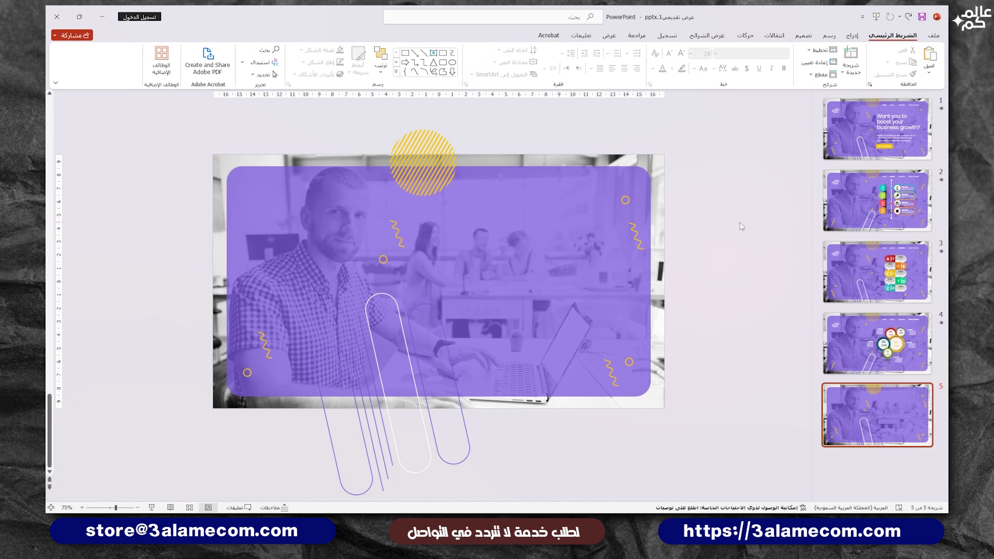
- Copy slide 1's headline, description and GET A QUOTE button onto slide 5
left_click(867, 130)
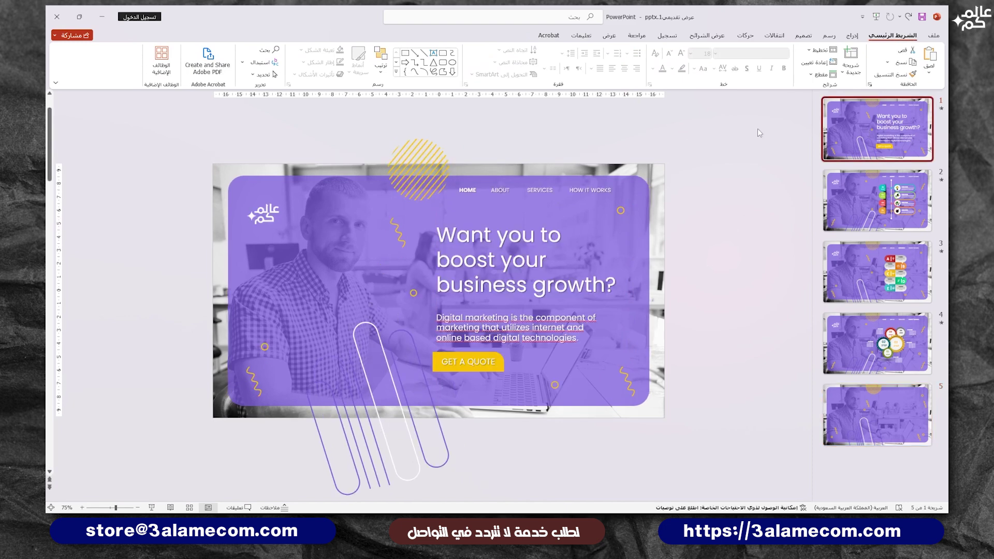
left_click(464, 377)
left_click(455, 333, "shift")
left_click(459, 282, "shift")
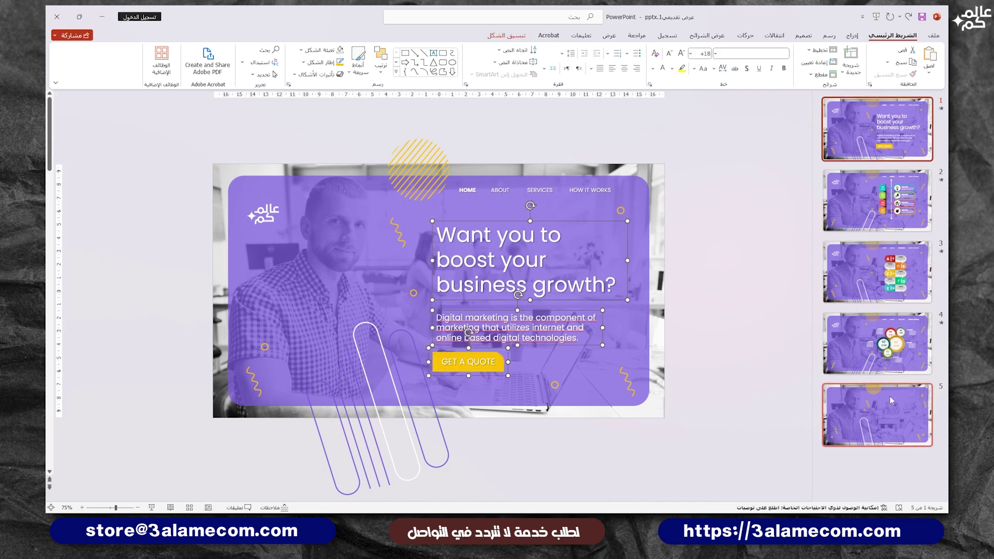
left_click(877, 414)
key("ctrl+v")
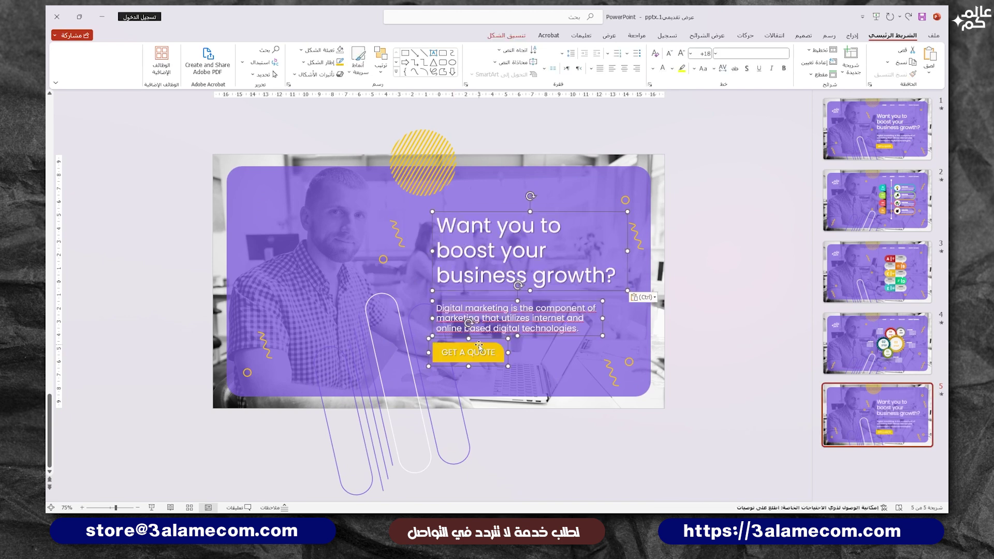
- Move the curved line aside and reposition the GET A QUOTE button
left_click_drag(459, 418, 439, 438)
left_click(525, 217)
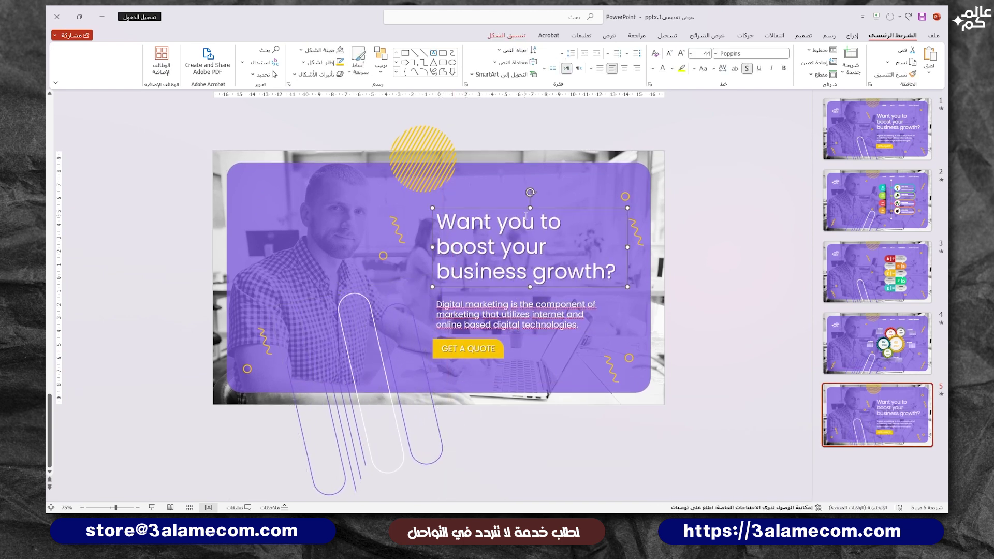
left_click(475, 340)
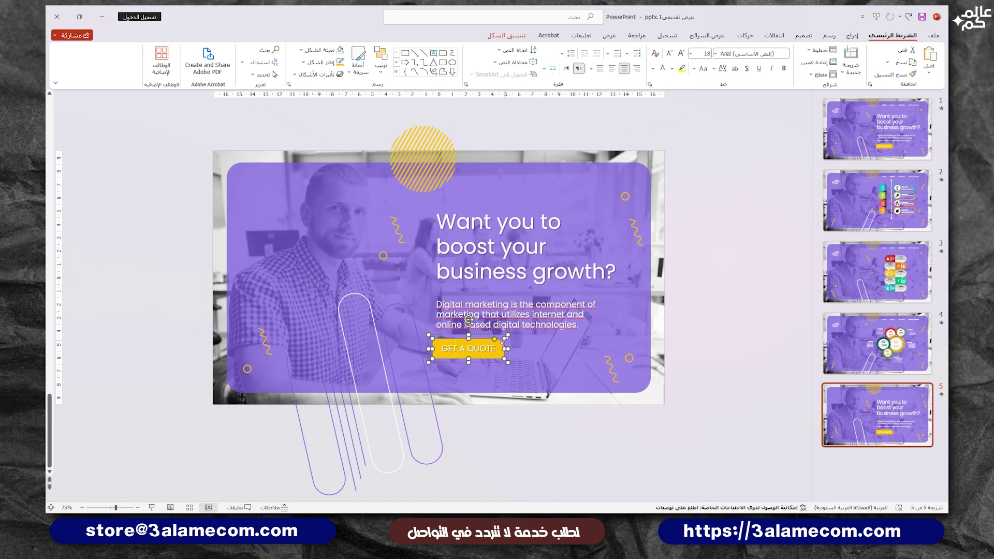
left_click_drag(498, 341, 468, 343)
left_click(534, 446)
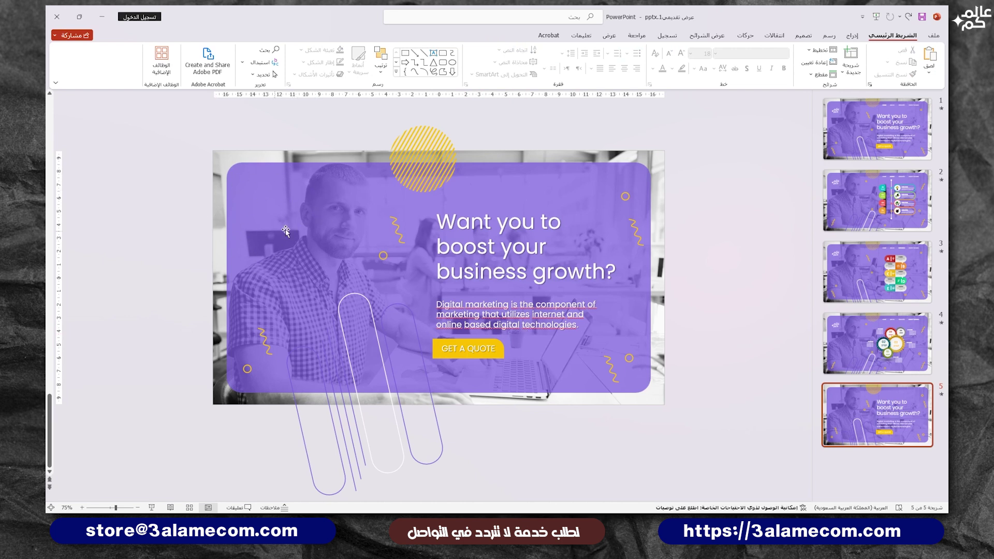
- Copy the HOME, ABOUT, SERVICES, HOW IT WORKS menu onto slide 5, then duplicate it as slide 6
left_click(846, 134)
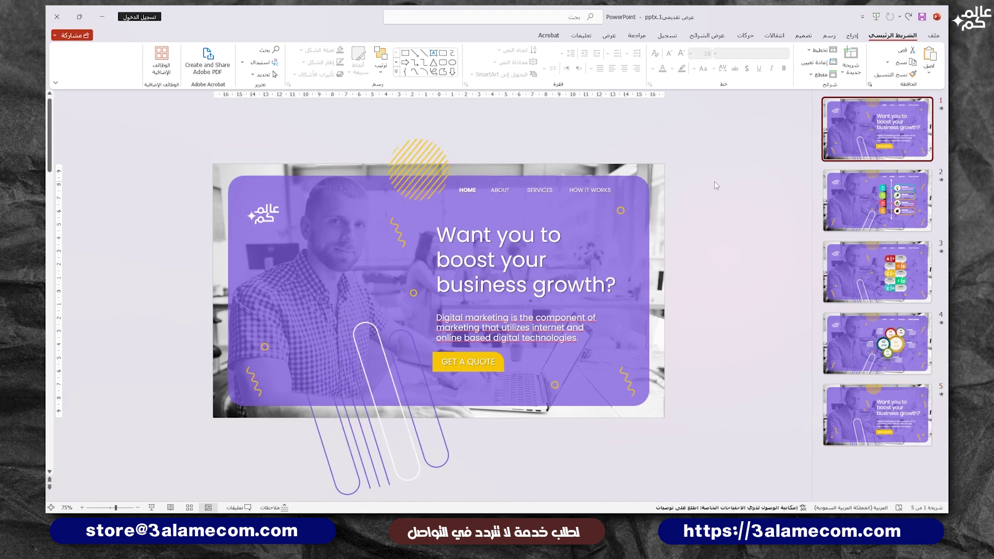
left_click_drag(700, 144, 426, 206)
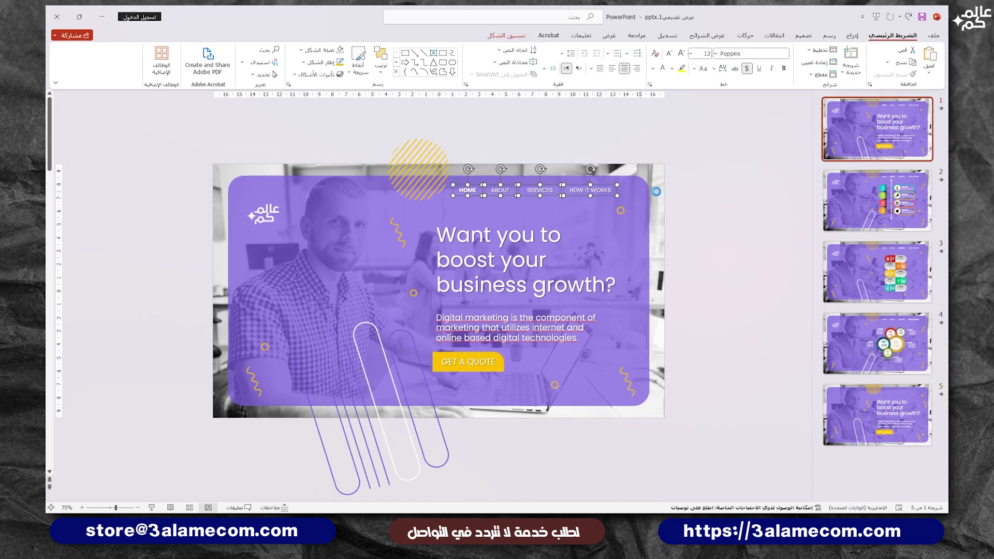
left_click(849, 400)
key("ctrl+v")
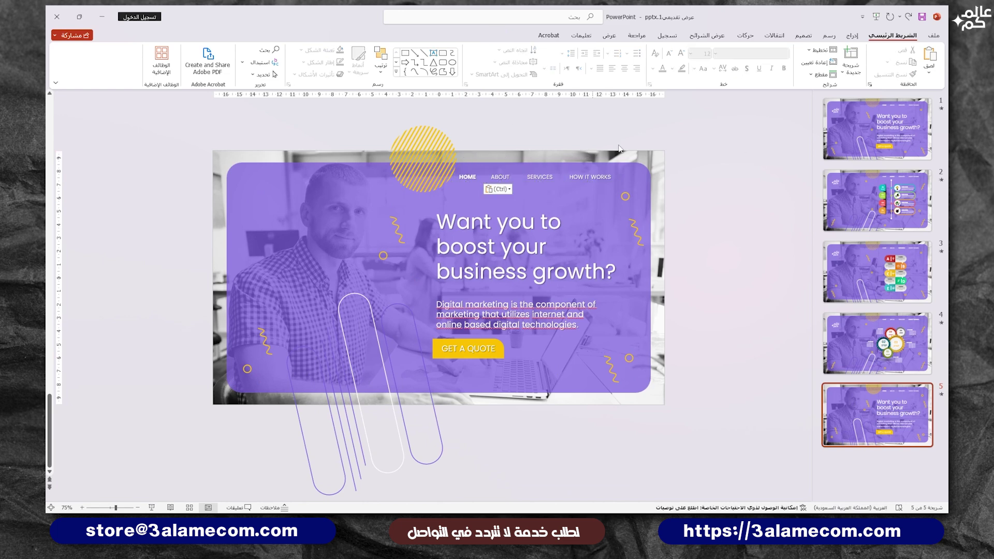
scroll(550, 216, "up", 4, "ctrl")
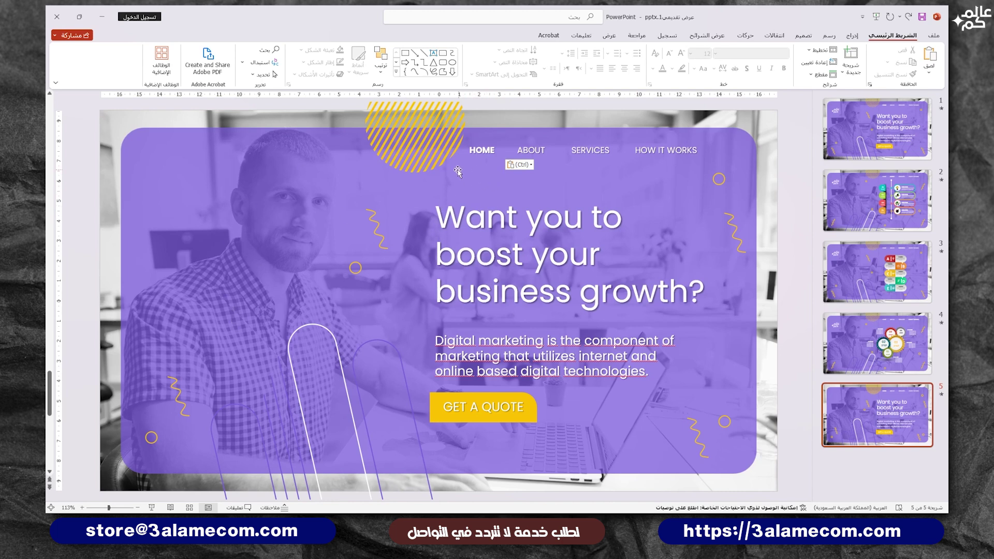
left_click(756, 203)
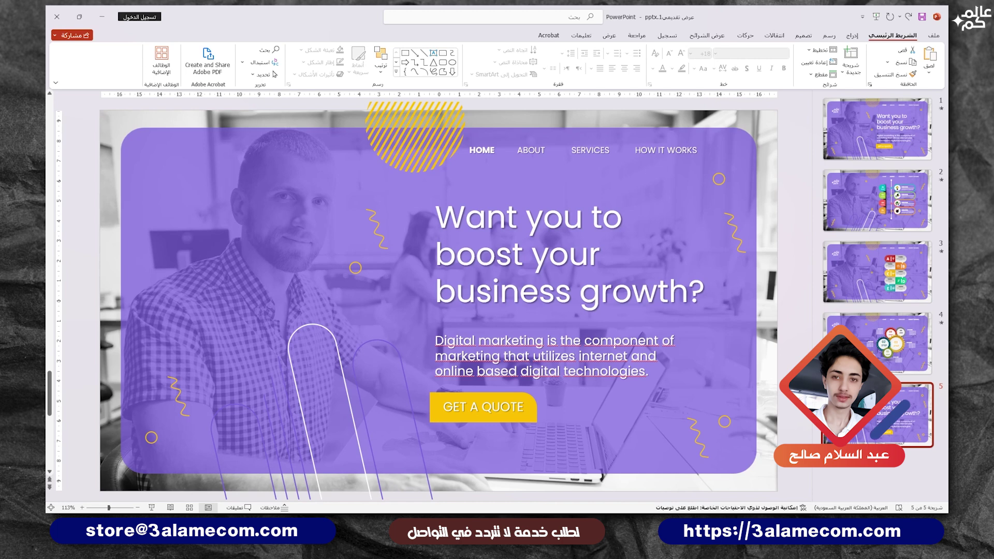
key("ctrl+d")
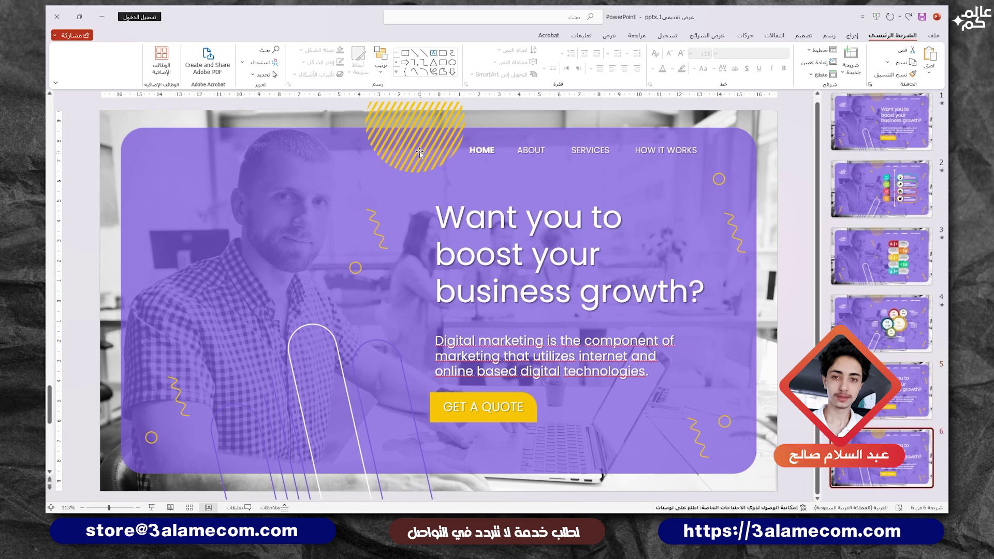
- Rotate the striped yellow circle and the paperclip outline to new angles
left_click(421, 148)
scroll(421, 149, "down", 4, "ctrl")
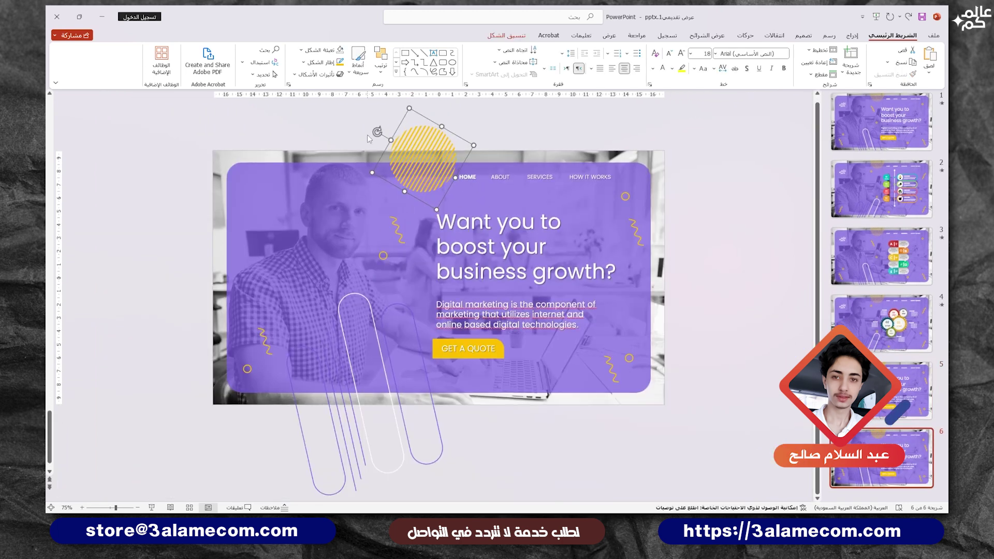
left_click_drag(377, 132, 457, 122)
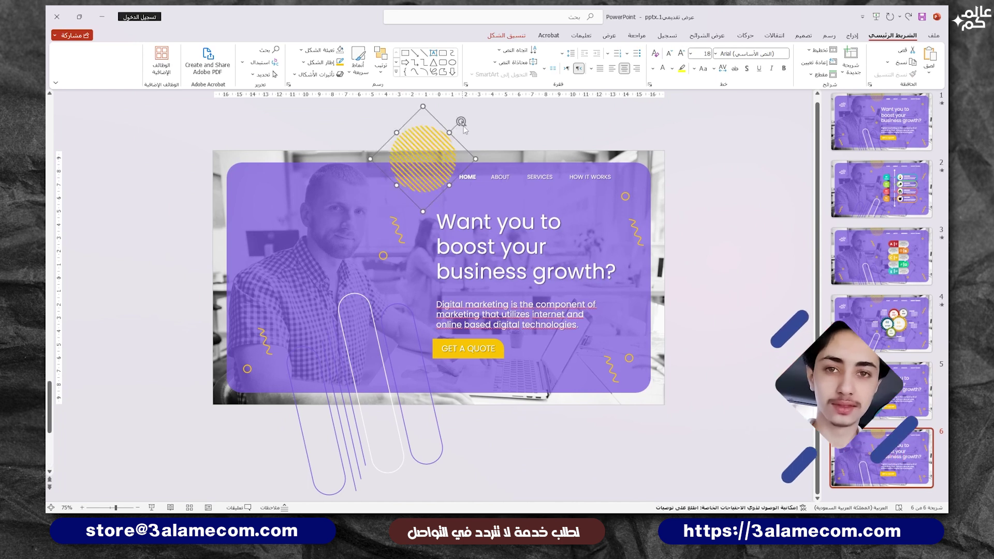
key("Escape")
left_click(370, 313)
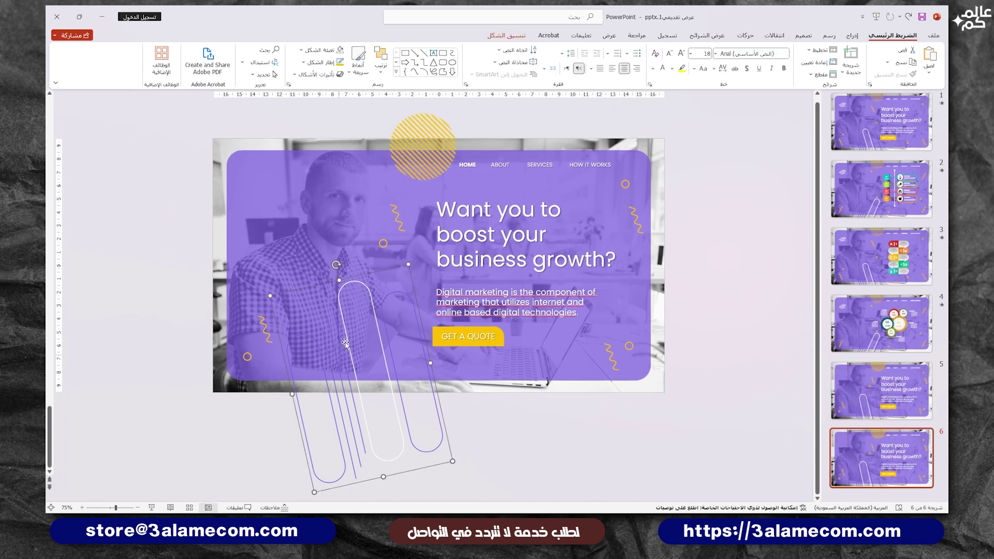
left_click_drag(336, 265, 427, 281)
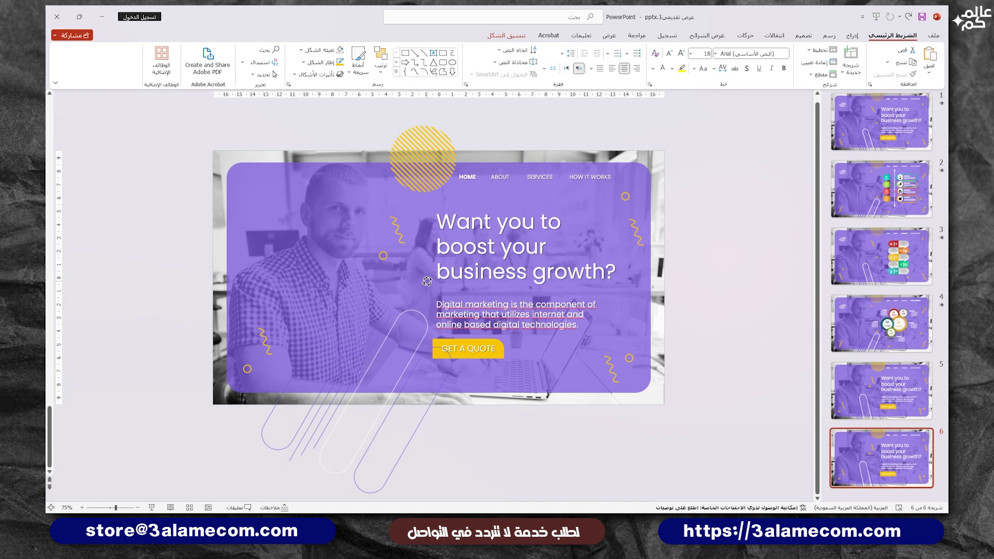
scroll(427, 281, "down", 1)
scroll(406, 349, "up", 1)
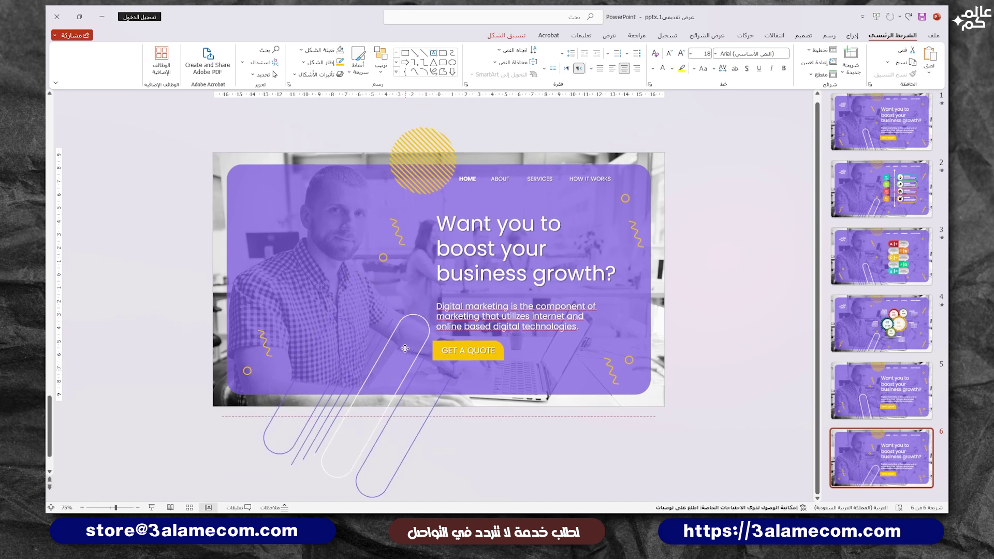
- Flip the four yellow squiggles horizontally
left_click(610, 357)
left_click(626, 382, "shift")
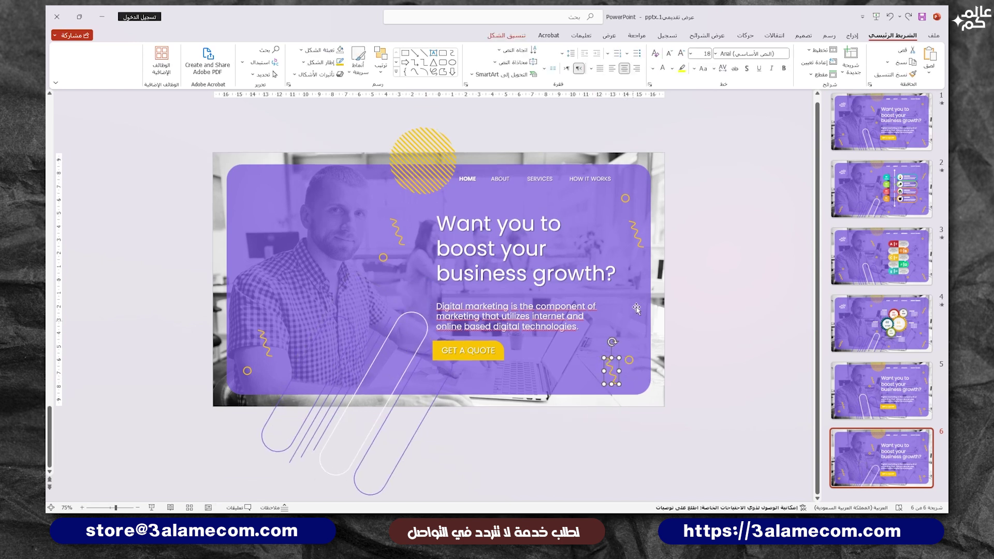
left_click(635, 239, "shift")
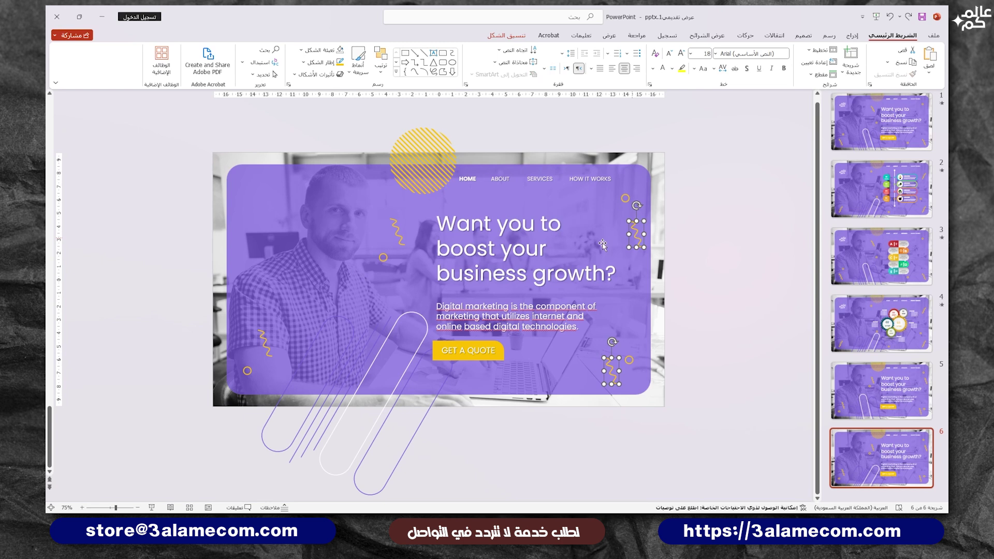
left_click(398, 230, "shift")
left_click(263, 340, "shift")
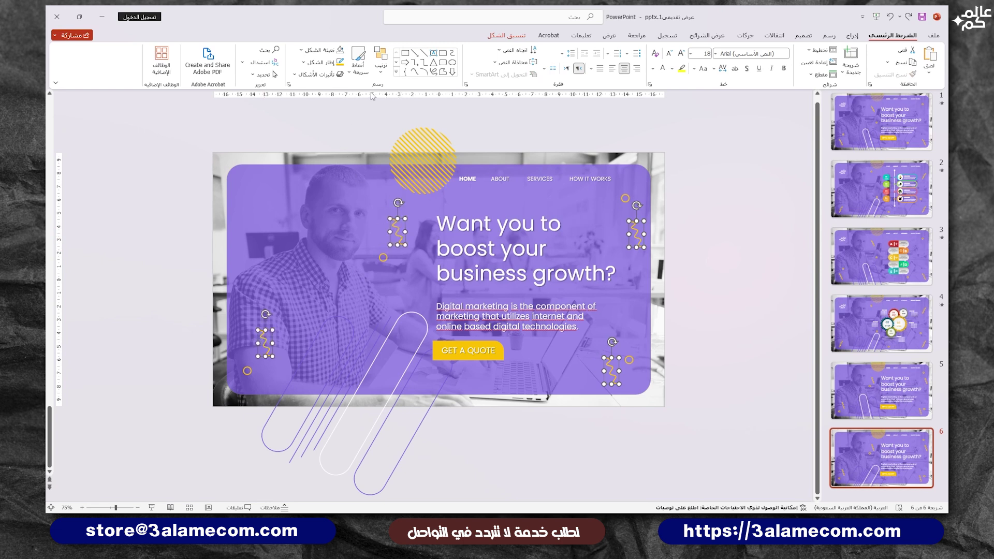
left_click(380, 60)
mouse_move(349, 231)
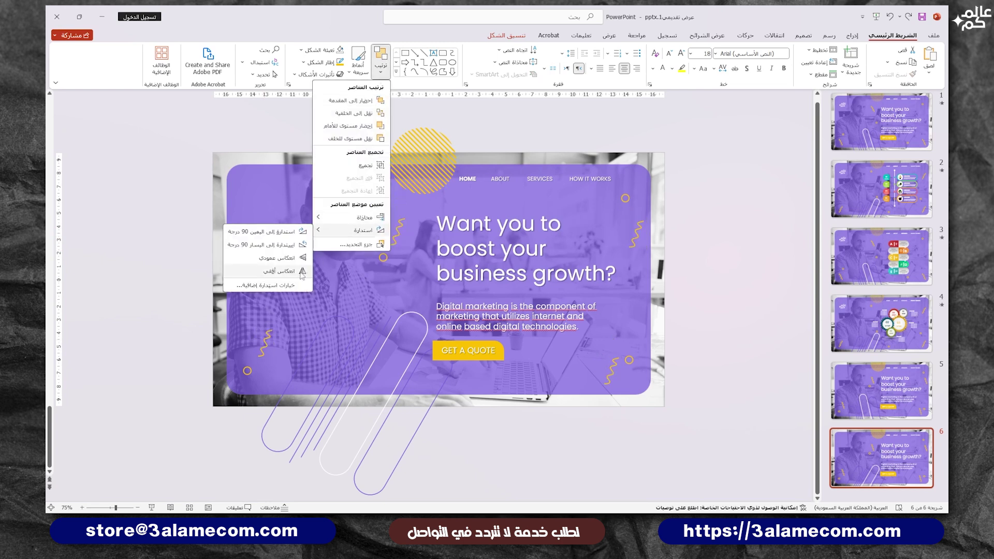
left_click(283, 271)
left_click(672, 278)
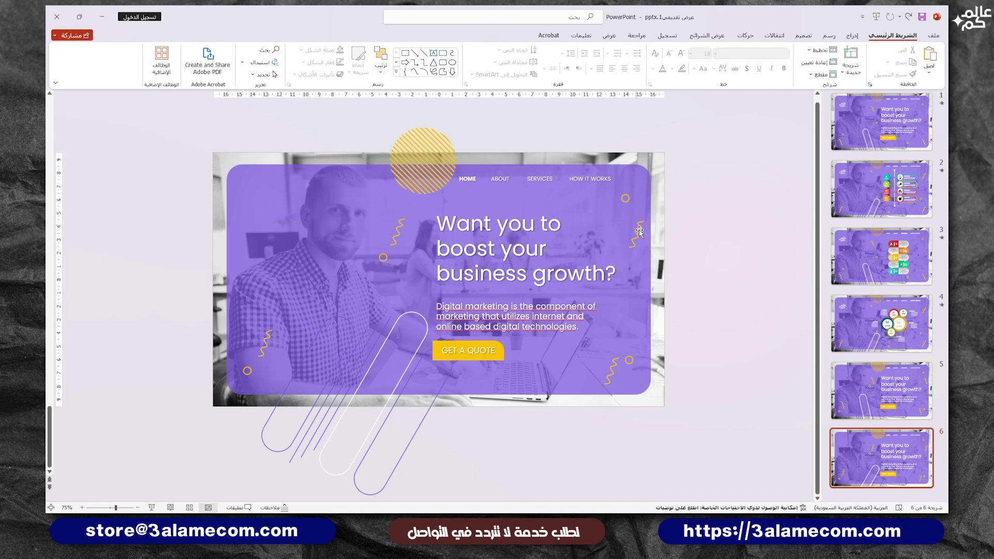
- Reposition the squiggles and orange circles around the purple panel
mouse_move(636, 231)
left_mouse_down()
mouse_move(620, 208)
mouse_move(639, 243)
left_mouse_up()
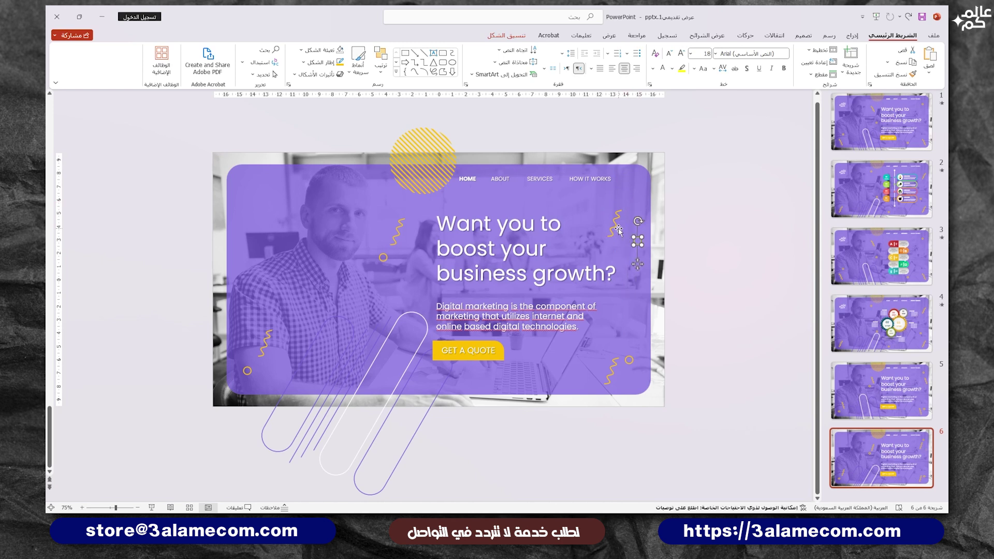
left_click(617, 227)
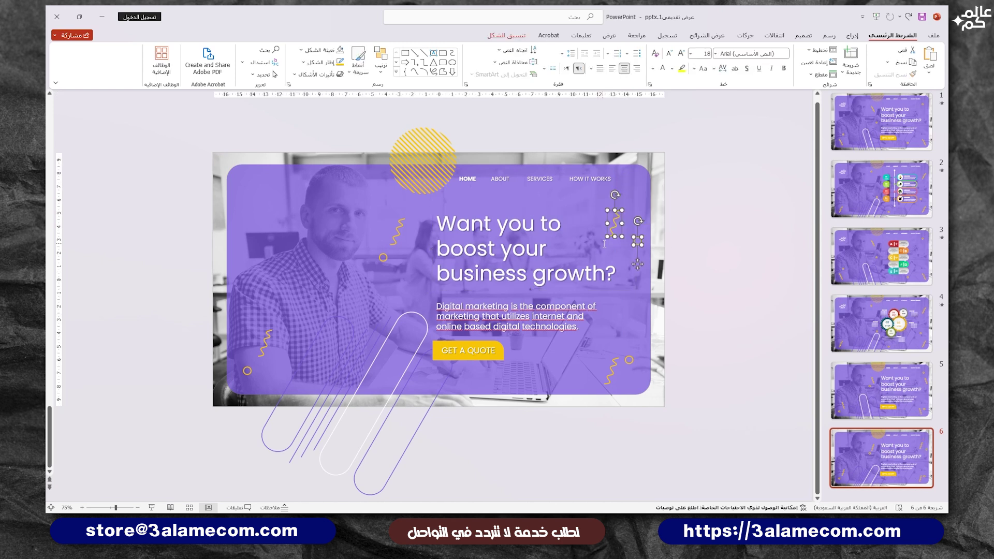
left_click_drag(621, 222, 632, 209)
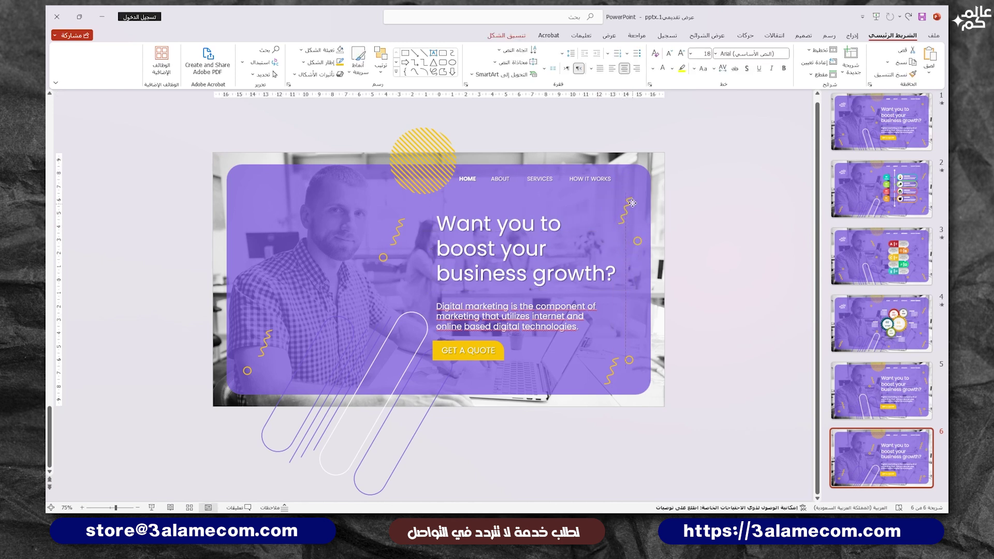
mouse_move(396, 230)
left_mouse_down()
mouse_move(391, 270)
mouse_move(407, 233)
left_mouse_up()
left_click_drag(265, 343, 284, 309)
left_click(248, 371)
left_click_drag(248, 394, 259, 384)
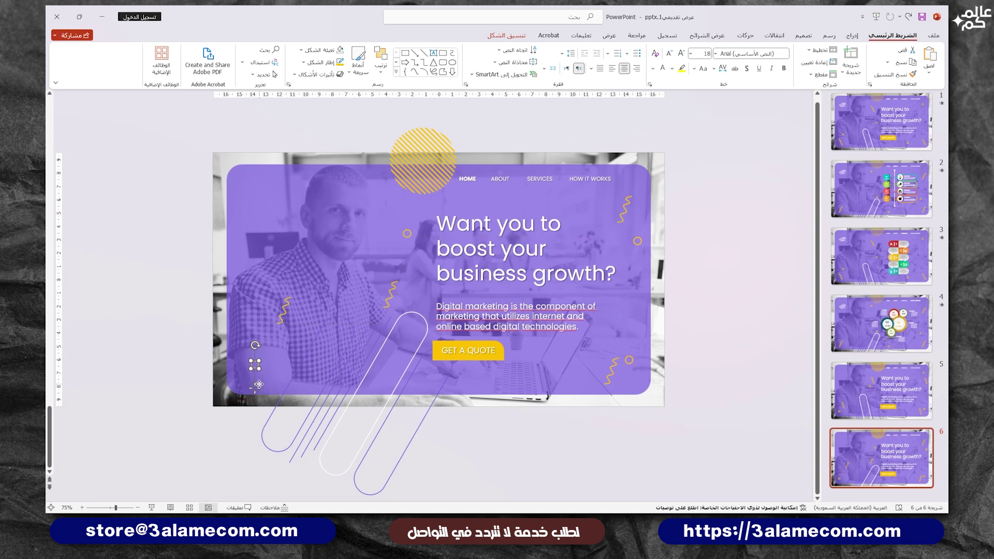
left_click_drag(612, 376, 593, 379)
- Delete the headline, paragraph and GET A QUOTE button
left_click(486, 350)
left_click(486, 321, "shift")
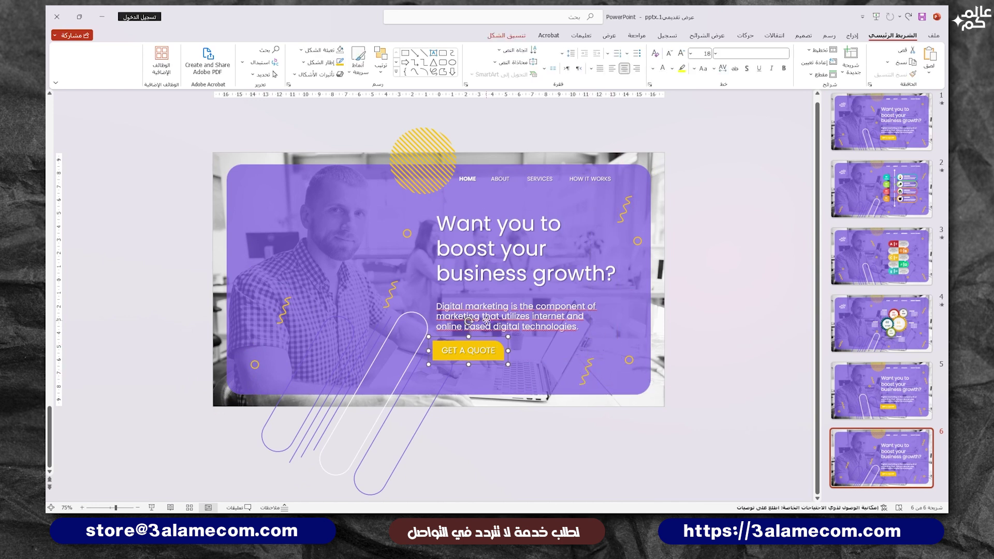
left_click(487, 267, "shift")
key("Delete")
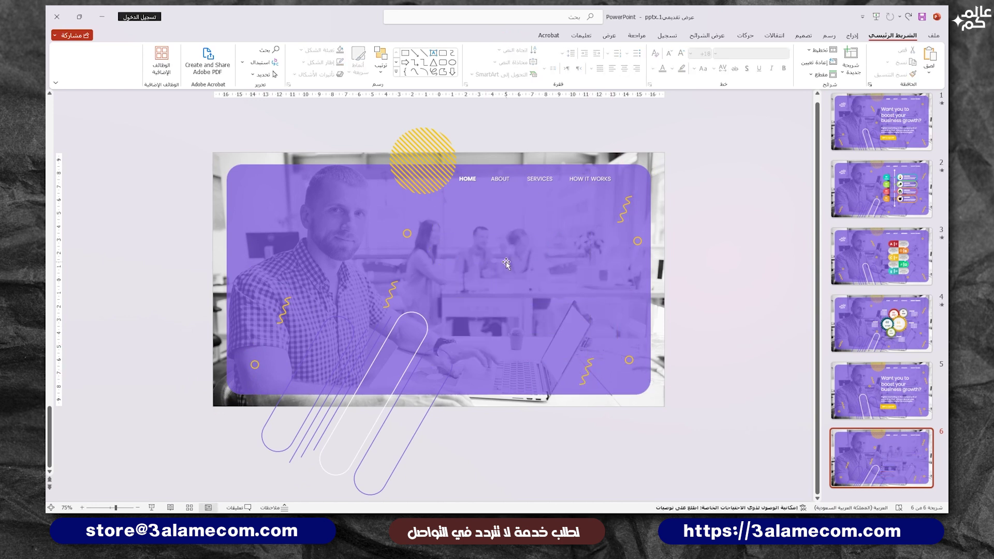
- Copy slide 2's four-step infographic onto slide 6
left_click(881, 189)
left_click(508, 243)
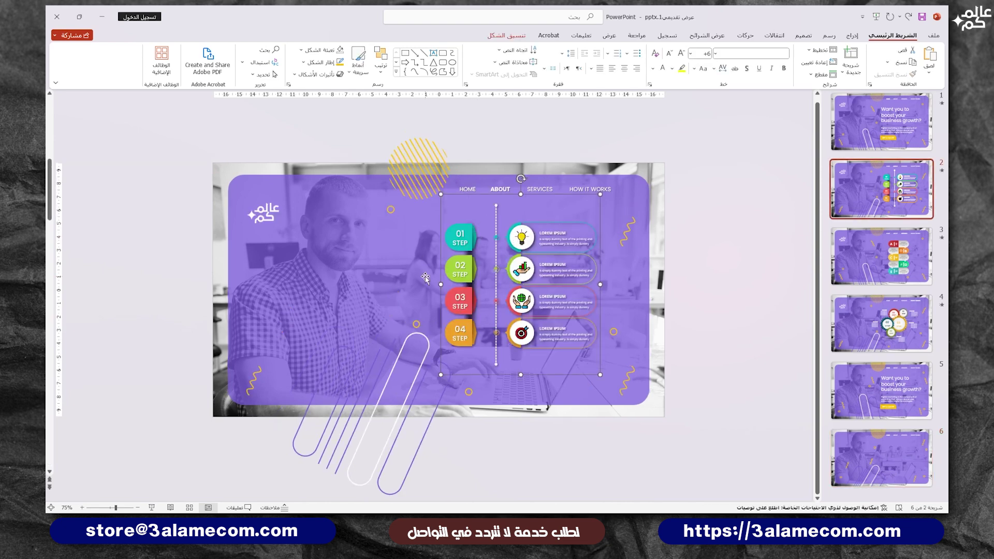
left_click(882, 458)
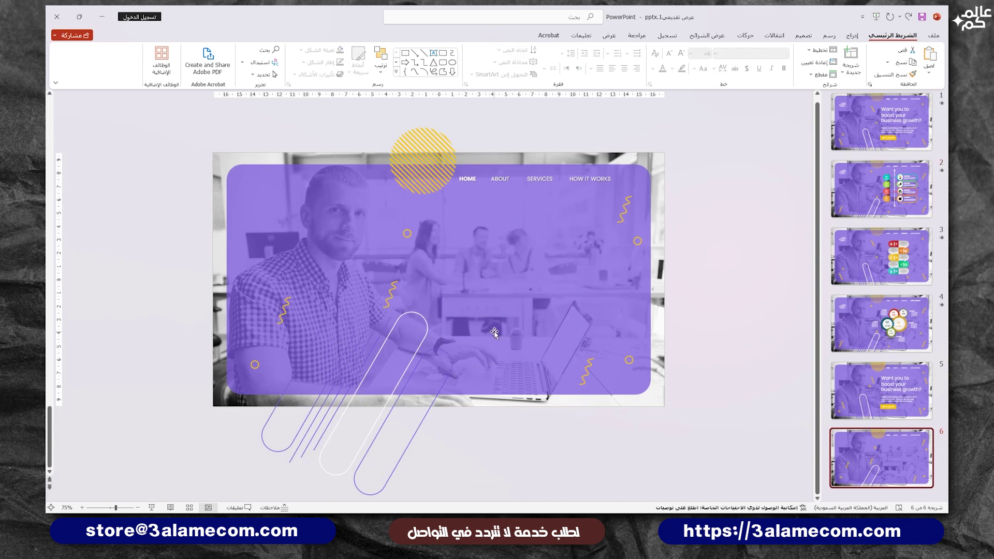
key("ctrl+v")
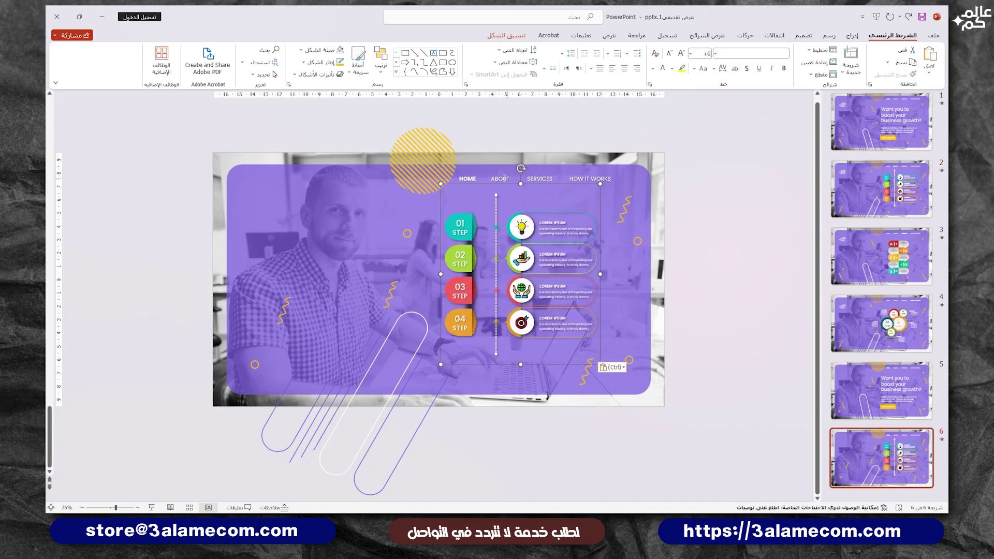
- Bold the ABOUT menu label and remove the bold from HOME
left_click(501, 180)
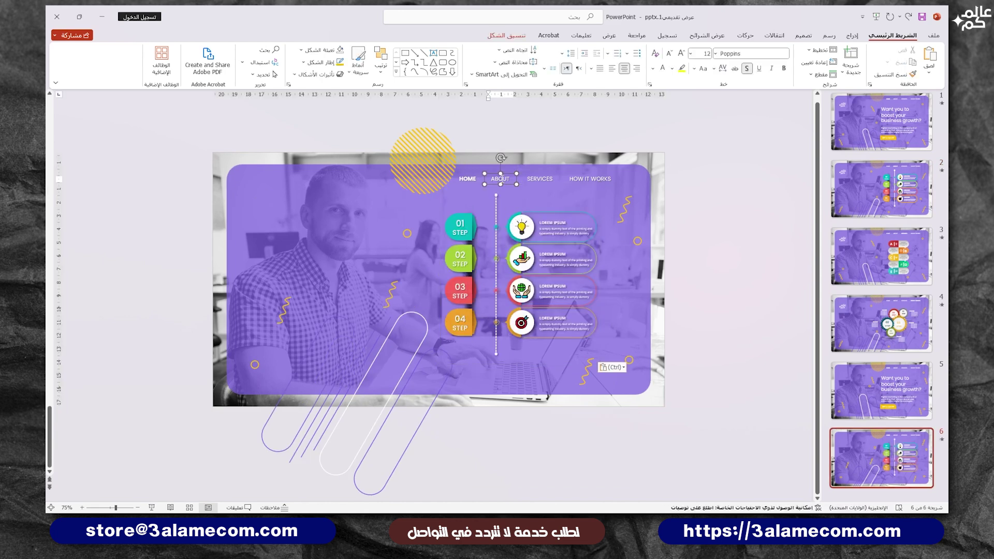
left_click(498, 173)
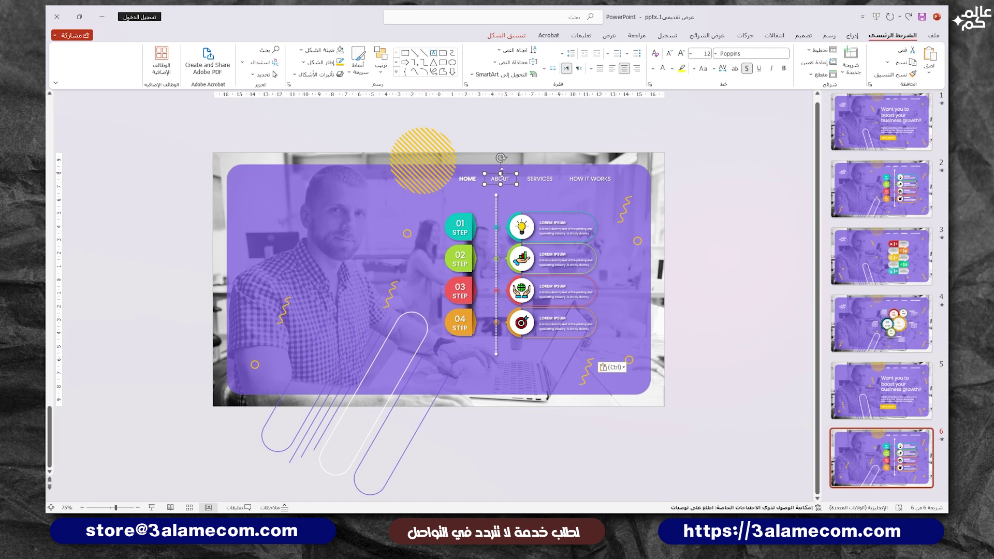
left_click(782, 69)
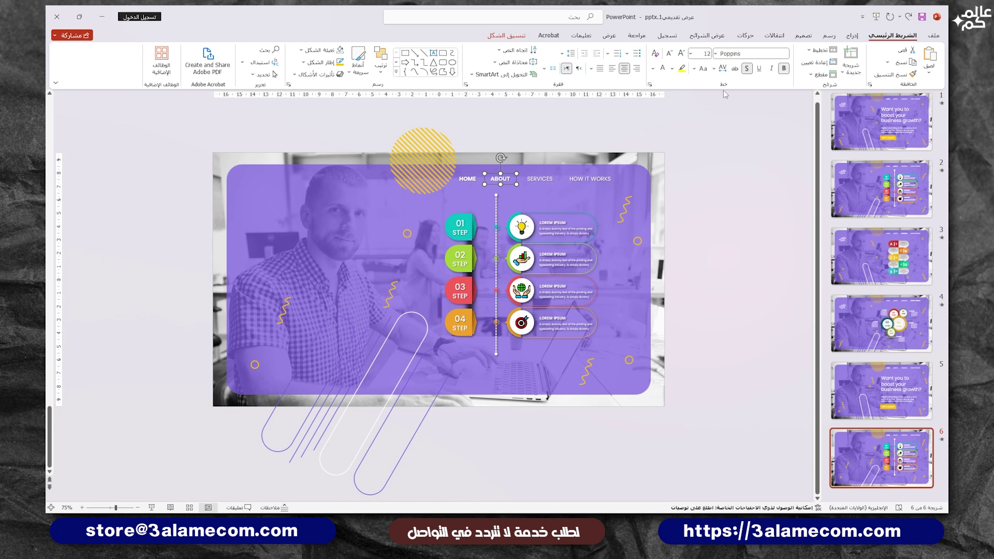
left_click(468, 179)
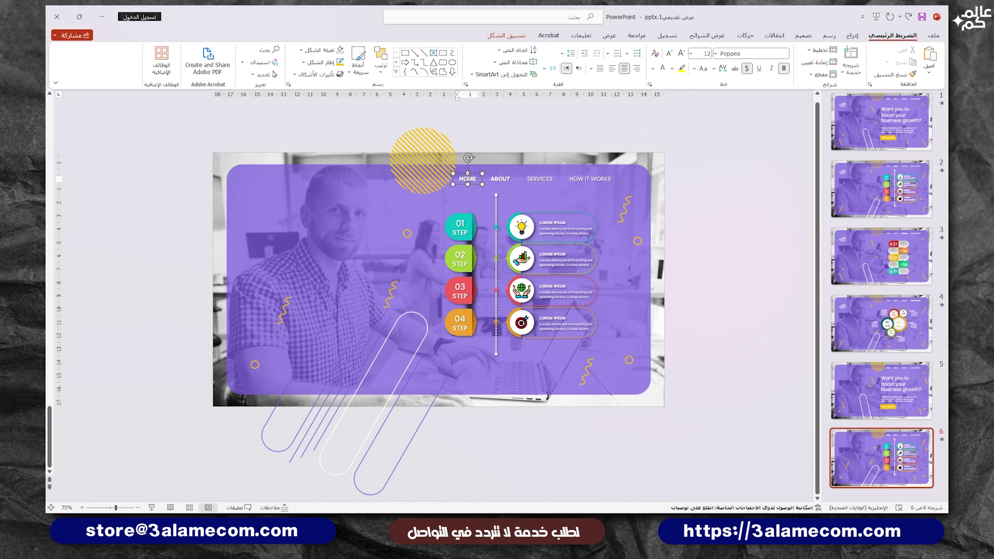
left_click(783, 69)
left_click(634, 191)
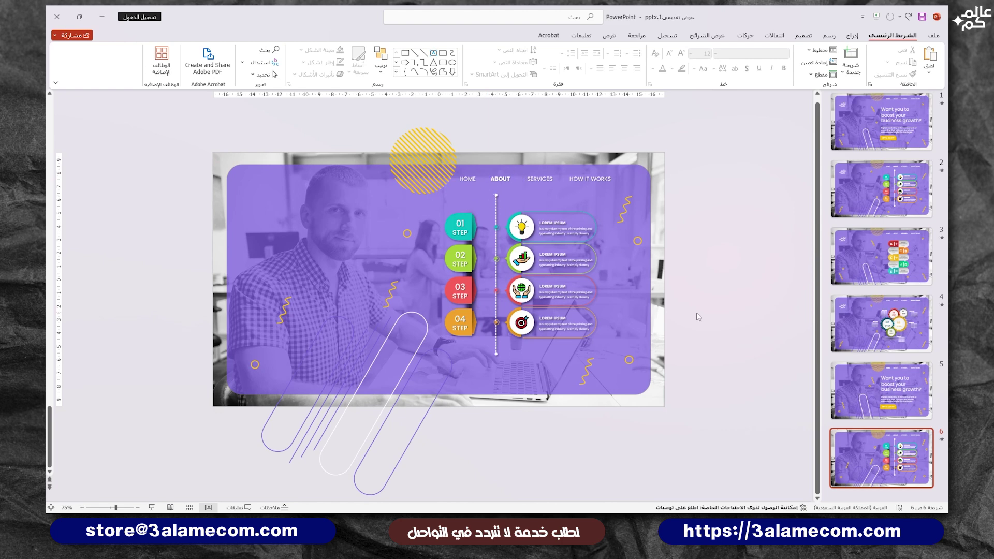
left_click(890, 394)
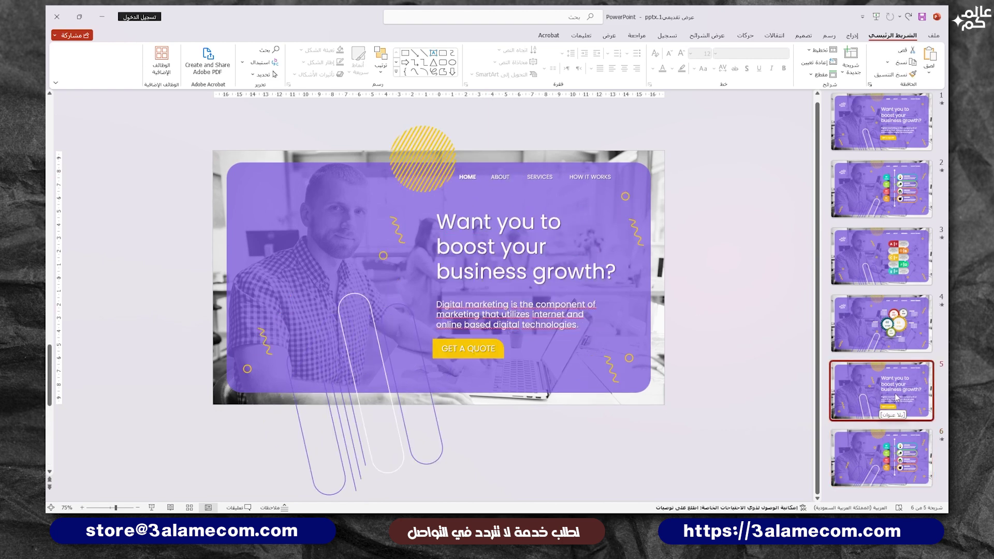
- Duplicate slide 5 as the last slide, 7, and delete its headline, paragraph and button
key("ctrl+d")
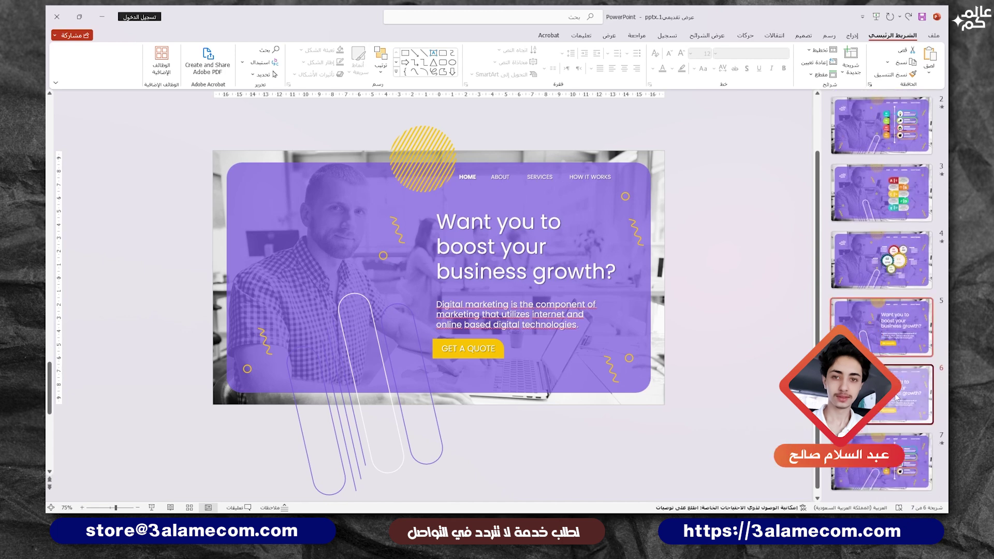
key("ctrl+Down")
key("Up")
key("Up")
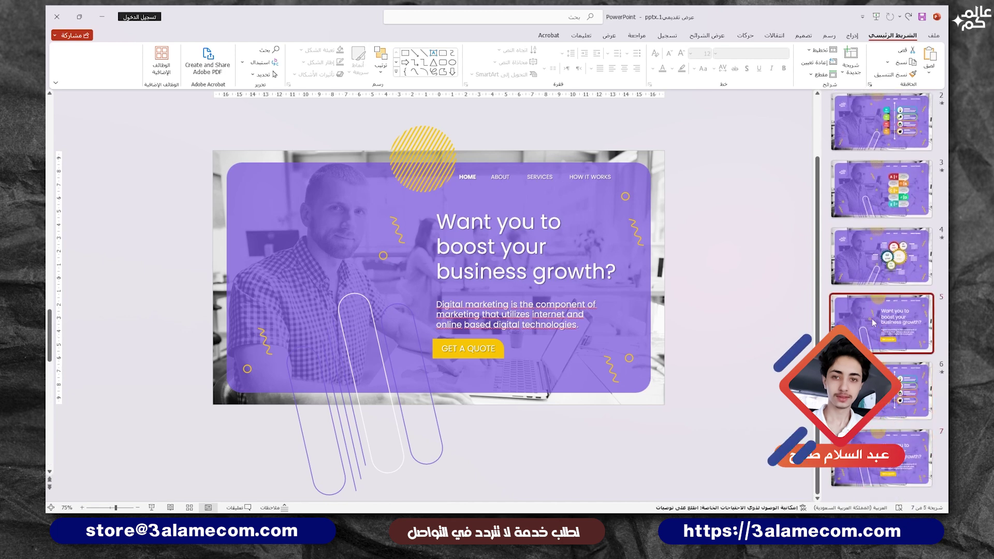
key("Down")
key("Down")
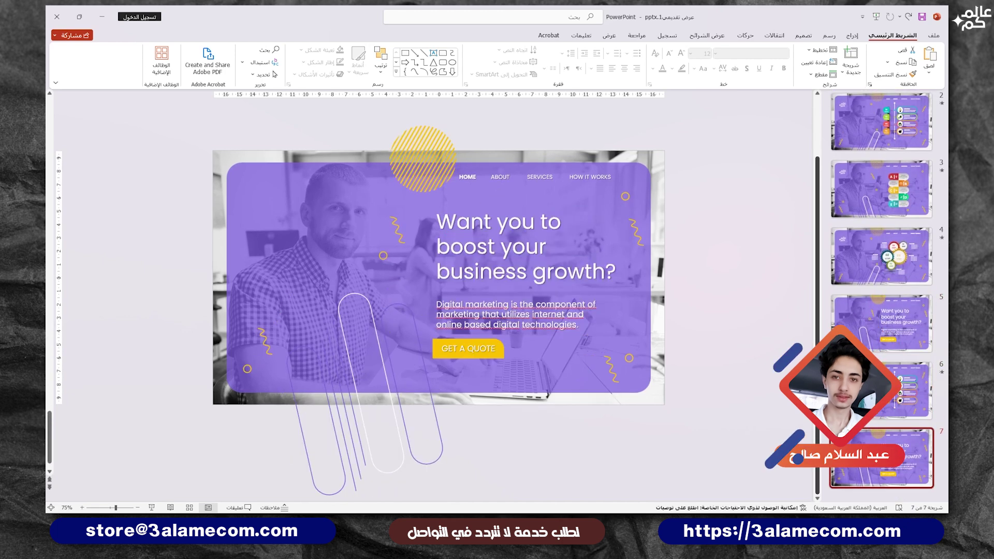
left_click(468, 348)
left_click(513, 314, "shift")
left_click(465, 274, "shift")
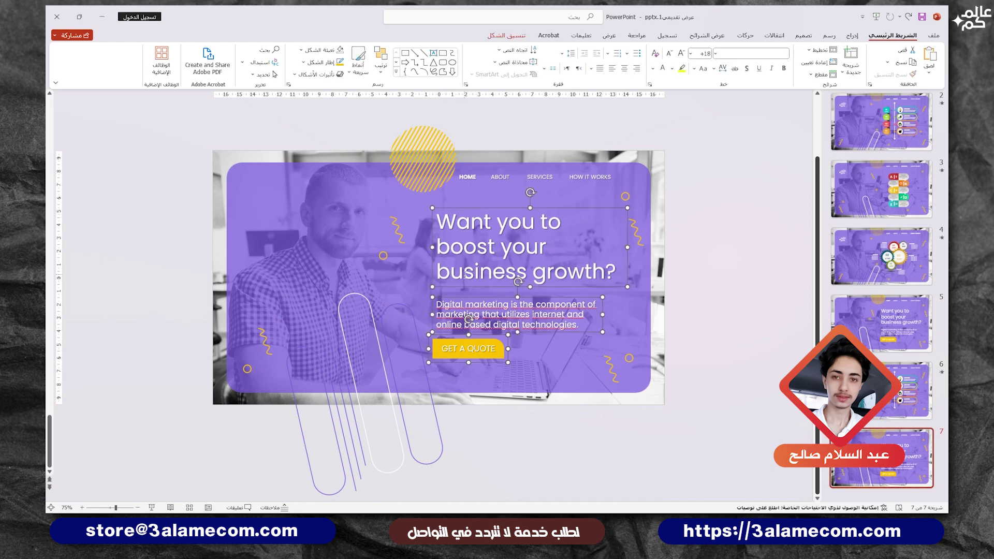
key("Delete")
- Copy slide 3's A–E infographic onto slide 7
left_click(879, 188)
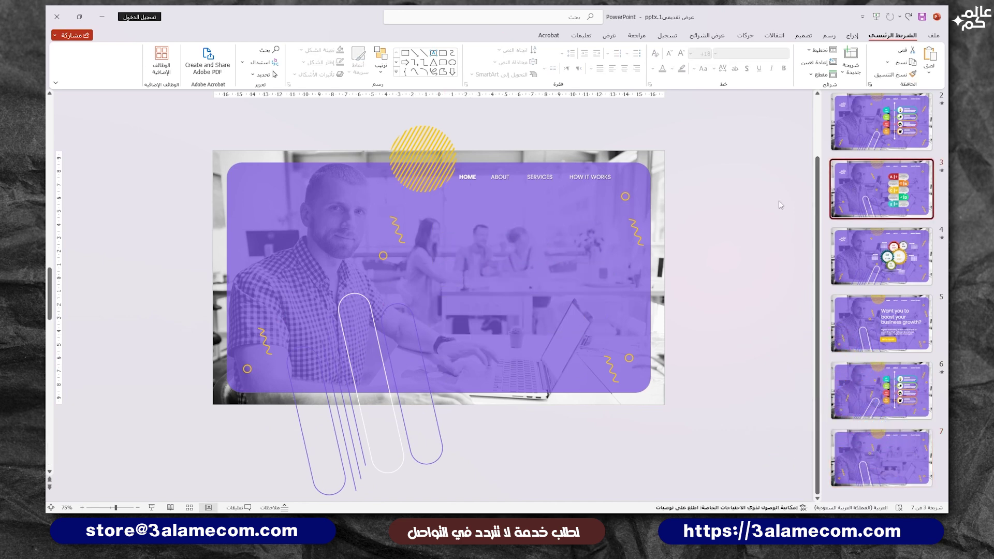
left_click(524, 253)
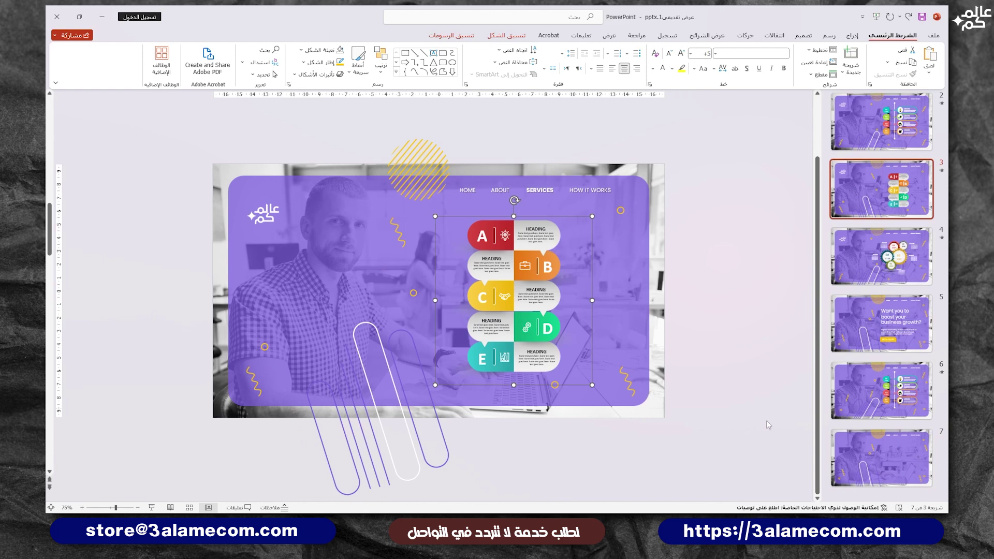
left_click(880, 458)
key("ctrl+v")
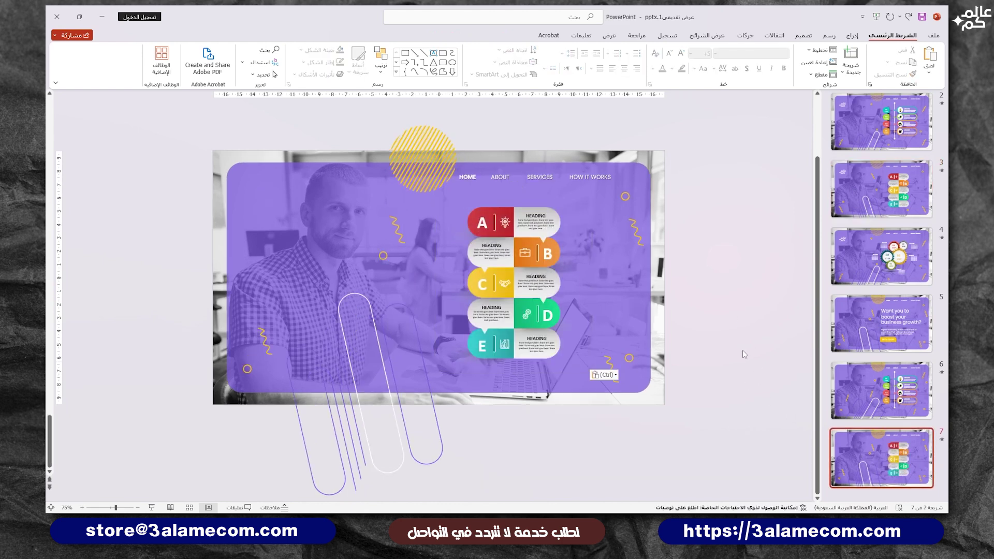
- Bold the SERVICES menu label and select the HOME label
left_click(532, 179)
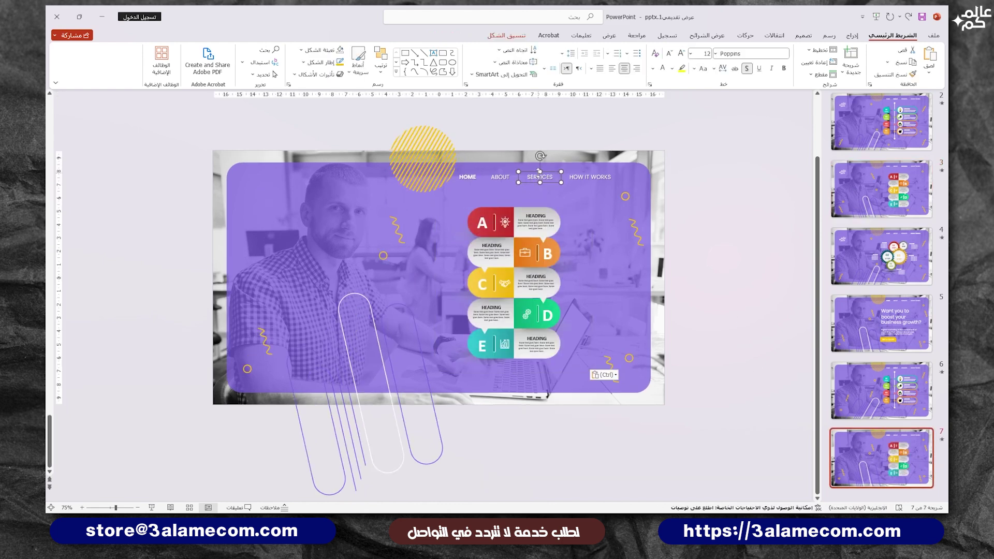
left_click(783, 69)
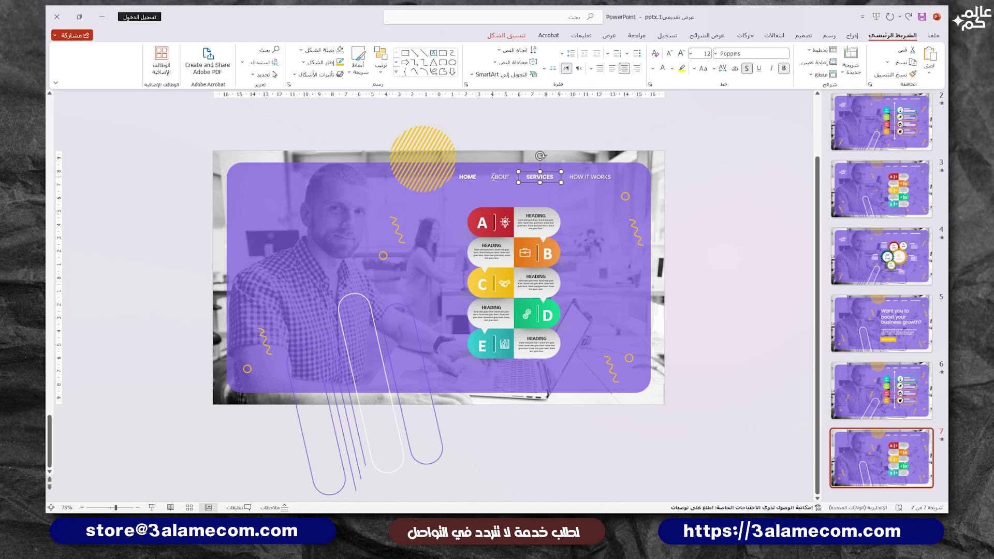
left_click(475, 176)
left_click(474, 169)
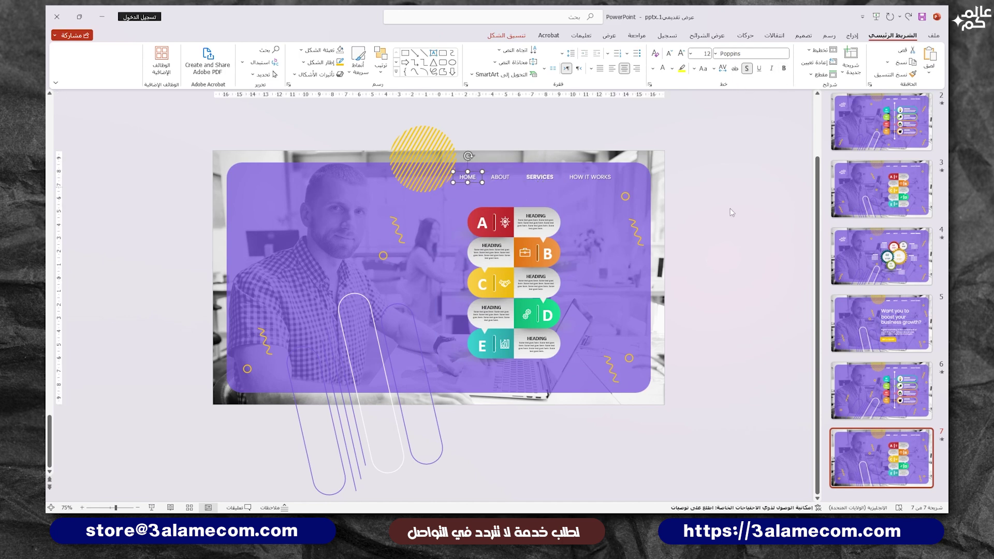
left_click(894, 394)
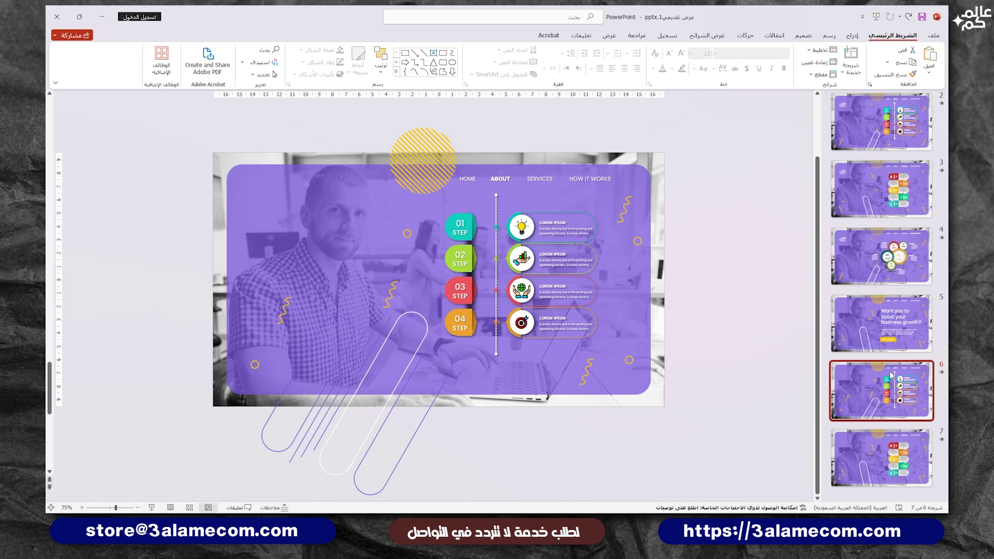
- Duplicate slide 6 as slide 8 and select its HOW IT WORKS label
key("ctrl+d")
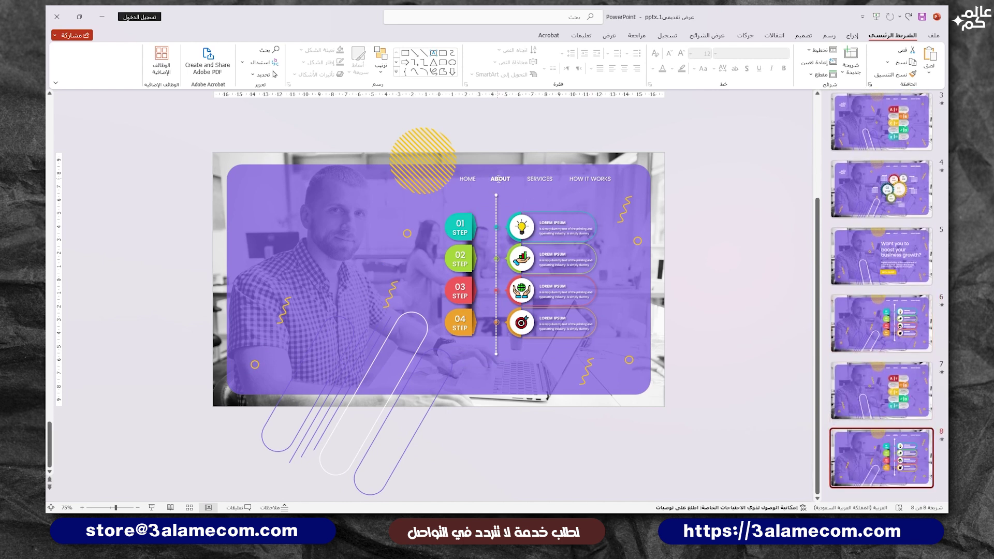
left_click(499, 178)
left_click(602, 176)
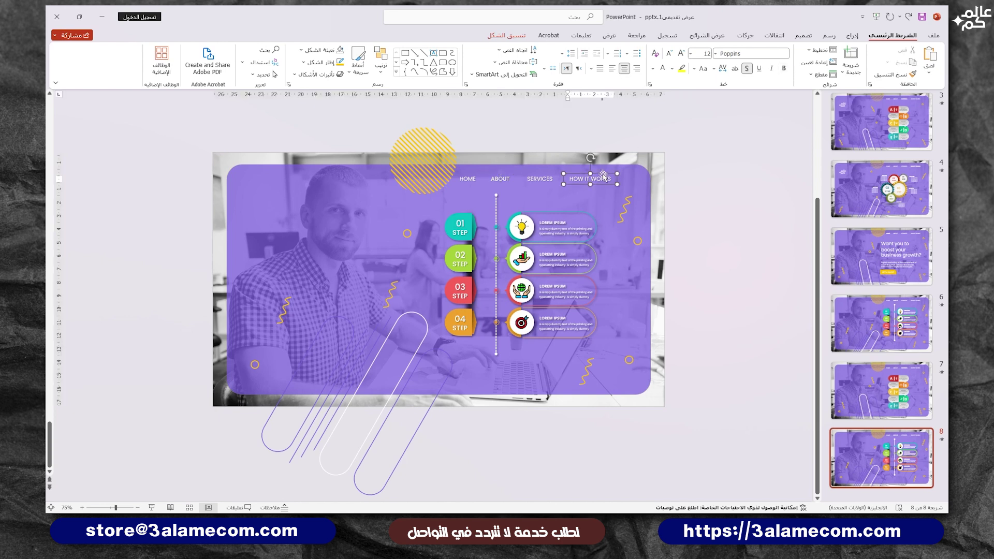
left_click(603, 176)
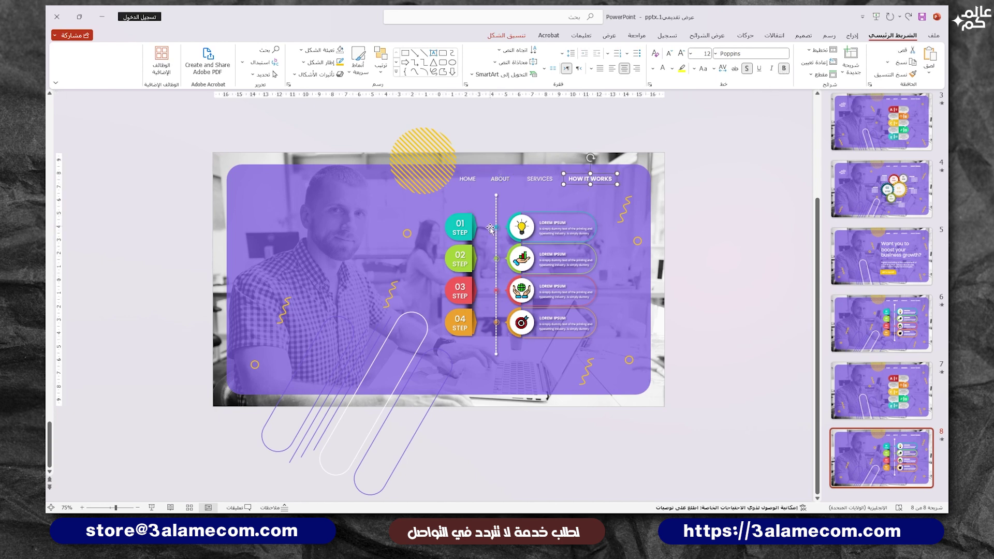
- Replace slide 8's four-step graphic with slide 4's gears graphic
left_click(520, 227)
key("Delete")
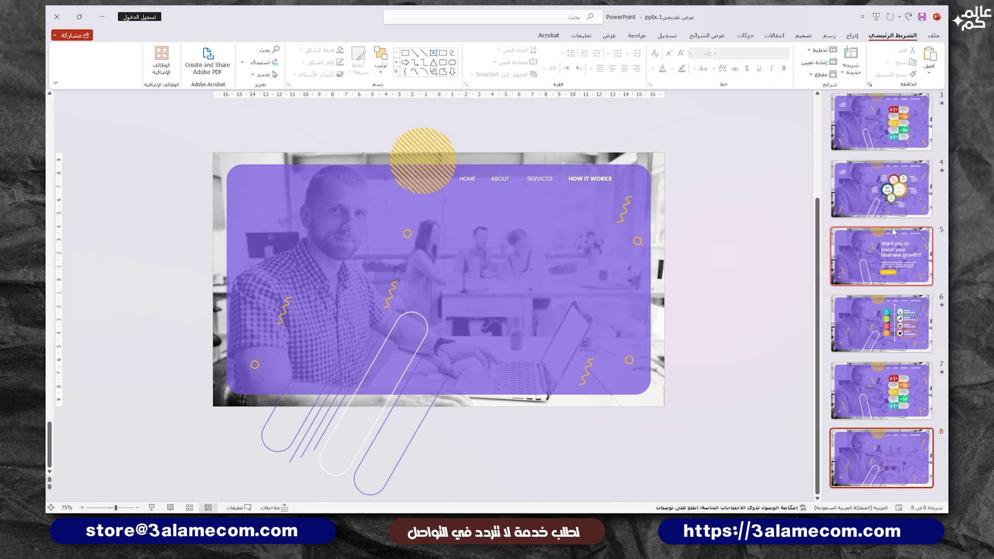
scroll(539, 248, "up", 4)
left_click(544, 256)
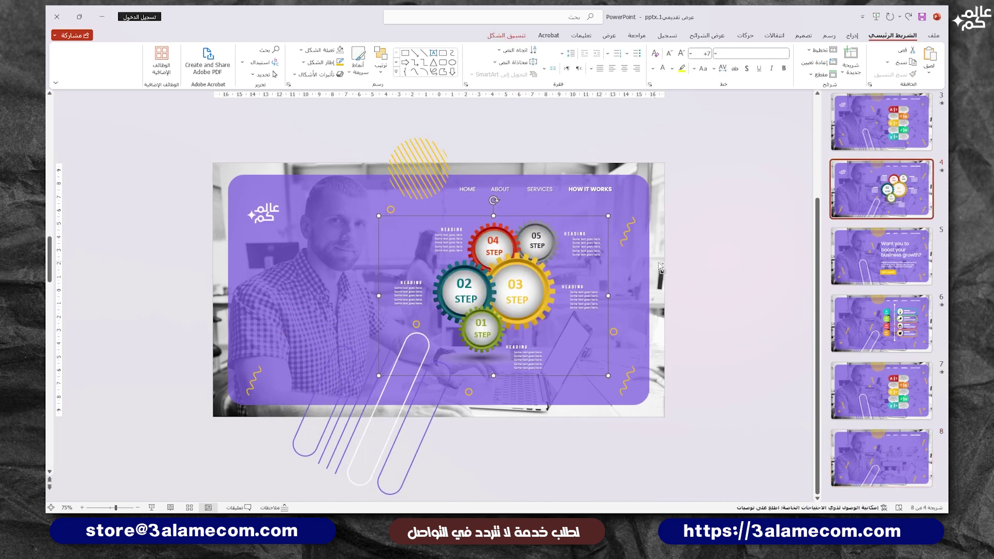
key("ctrl+c")
left_click(853, 437)
key("ctrl+v")
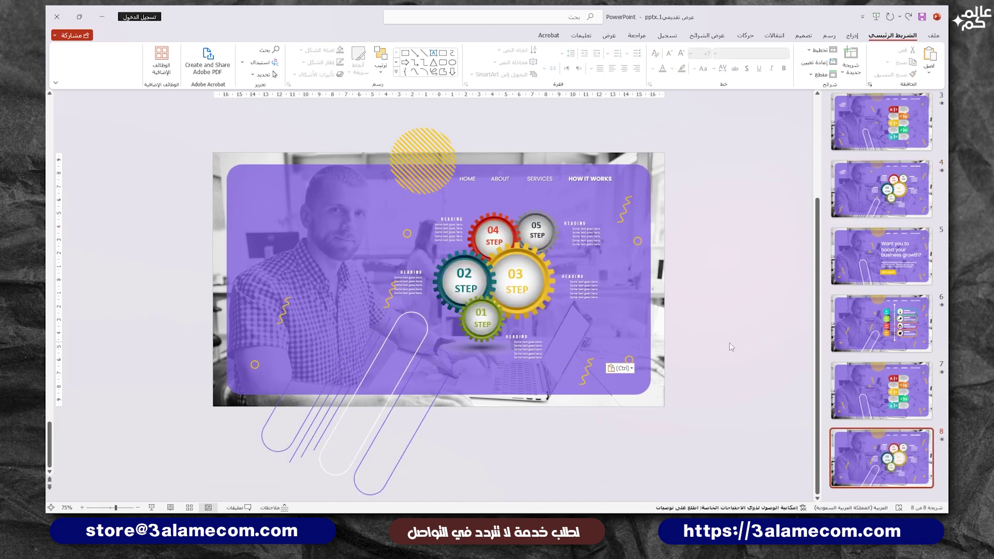
left_click_drag(497, 279, 505, 282)
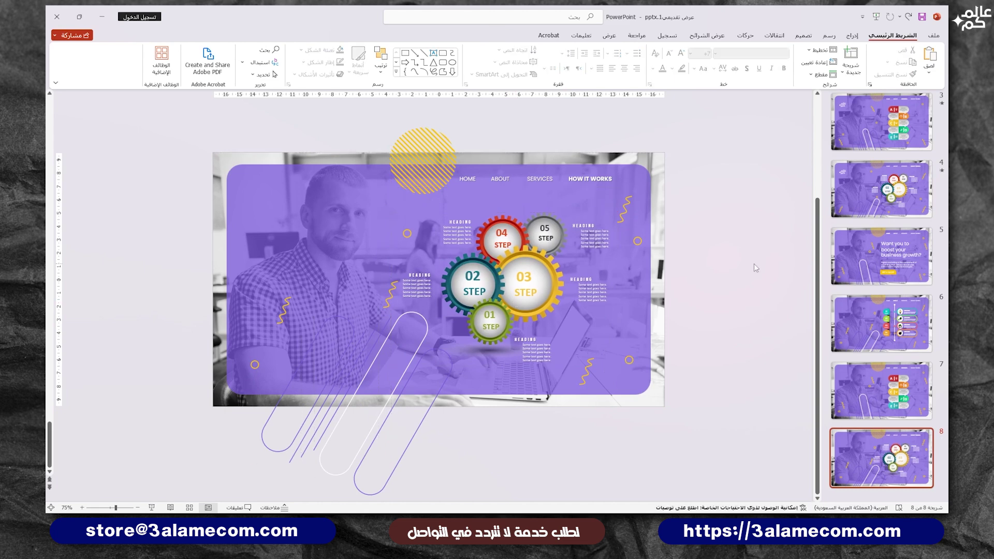
key("Up")
key("Up")
key("Up")
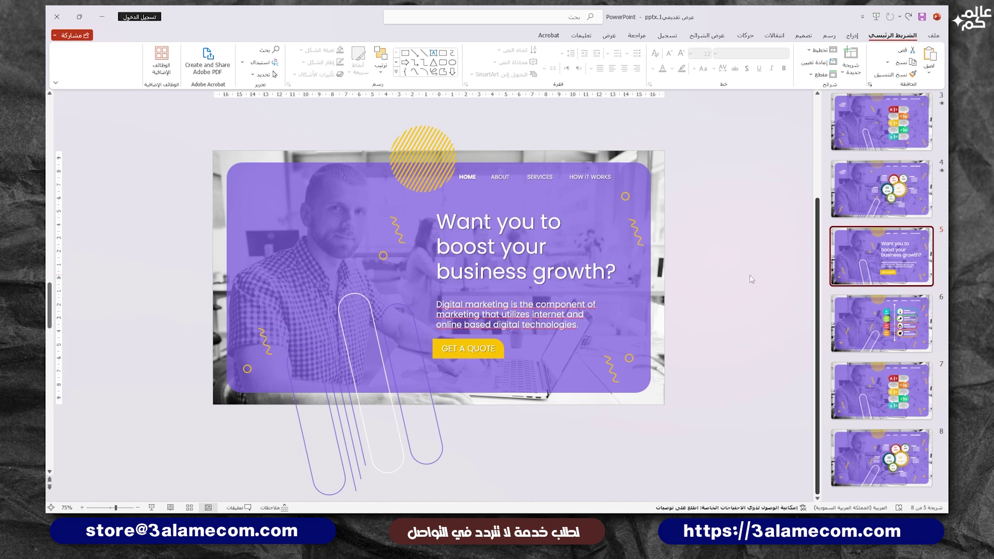
- Hyperlink slide 5's HOME nav label to slide 5
left_click(465, 177)
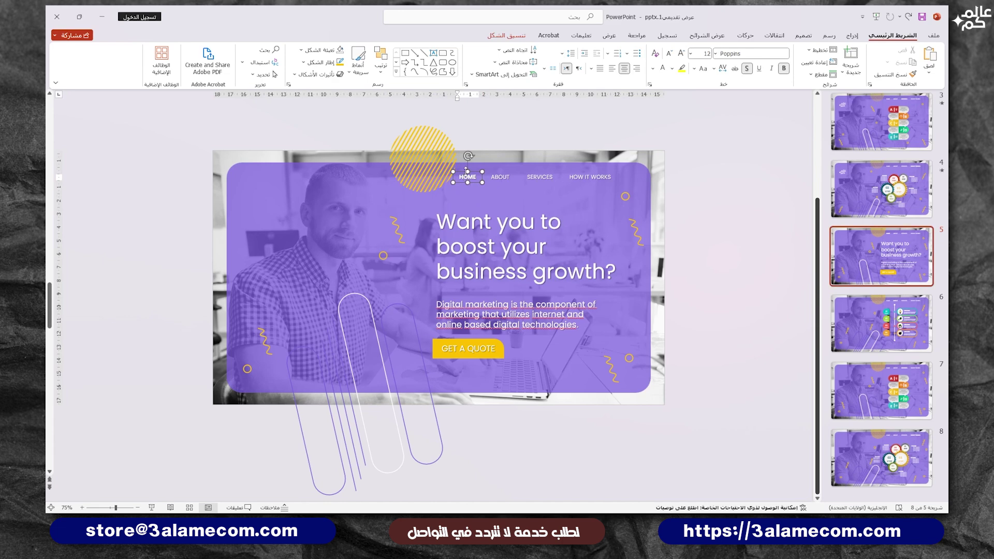
right_click(465, 172)
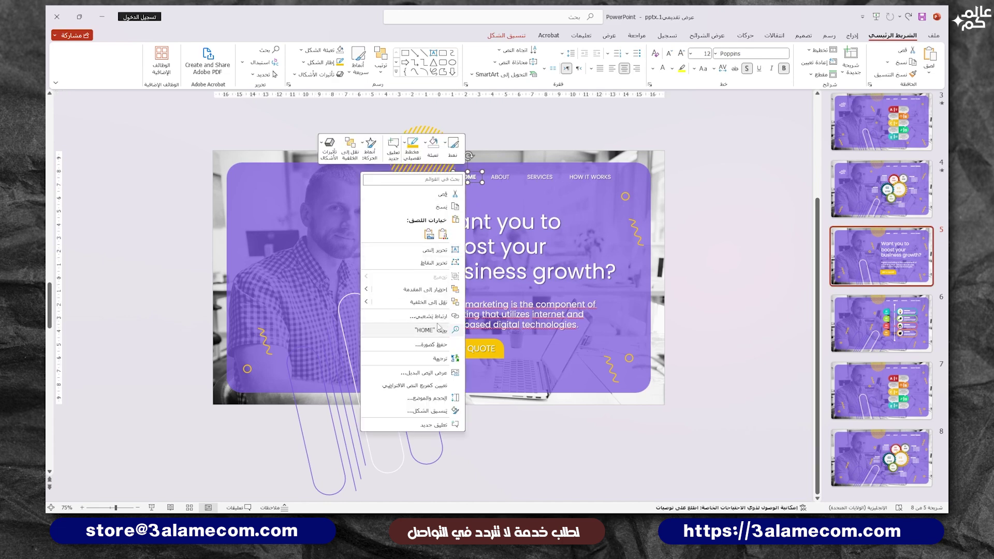
left_click(424, 316)
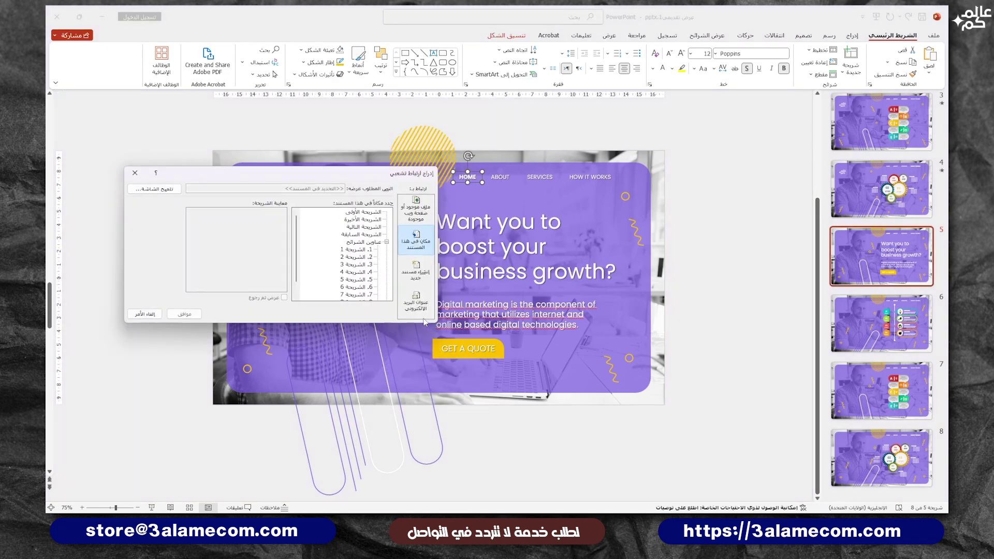
left_click(144, 313)
left_click(852, 36)
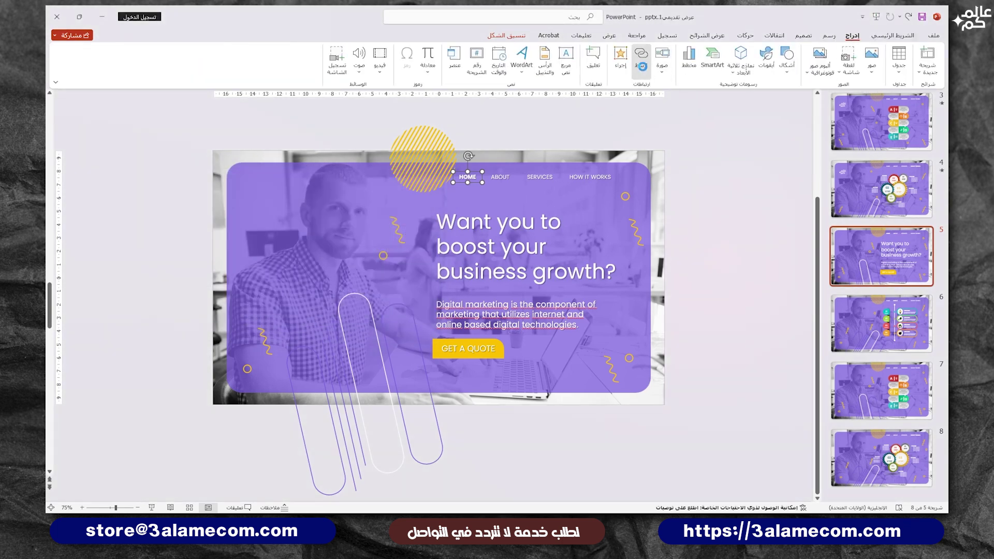
left_click(641, 57)
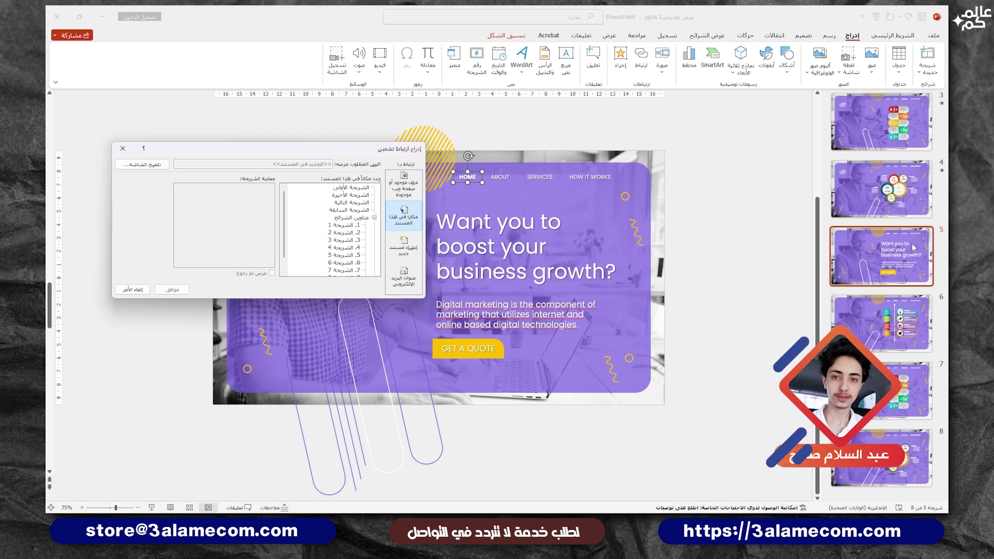
left_click(340, 255)
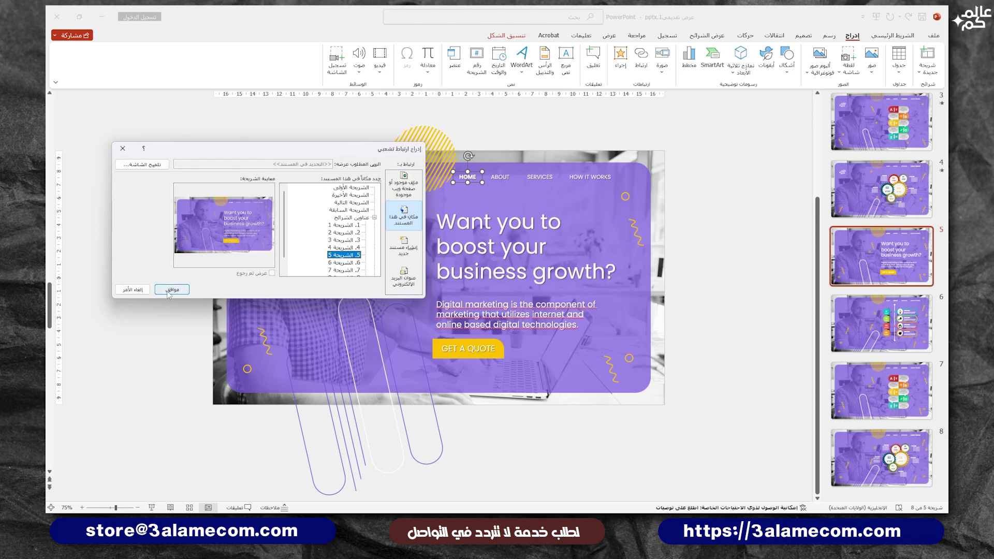
left_click(172, 289)
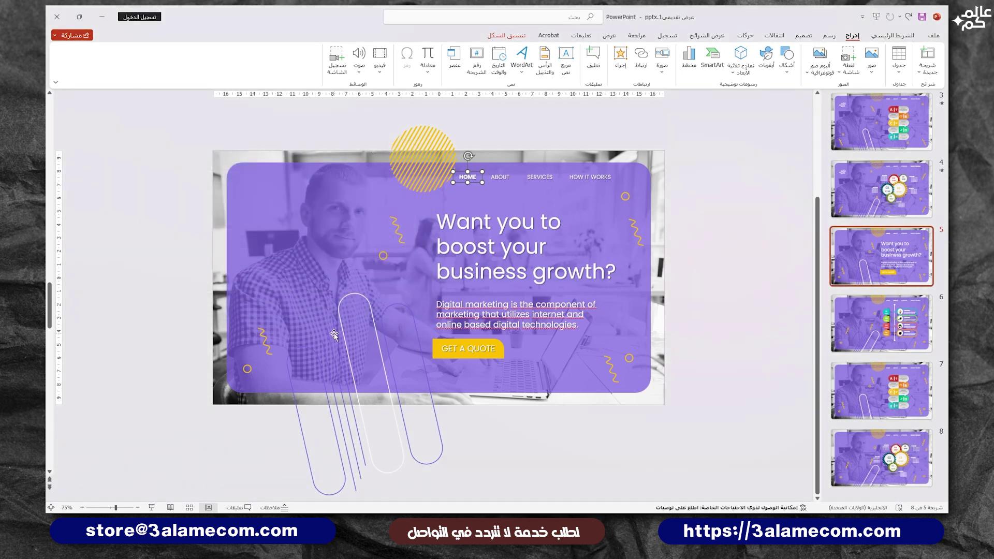
- Hyperlink the ABOUT label to slide 6 and the SERVICES label to slide 7
right_click(501, 178)
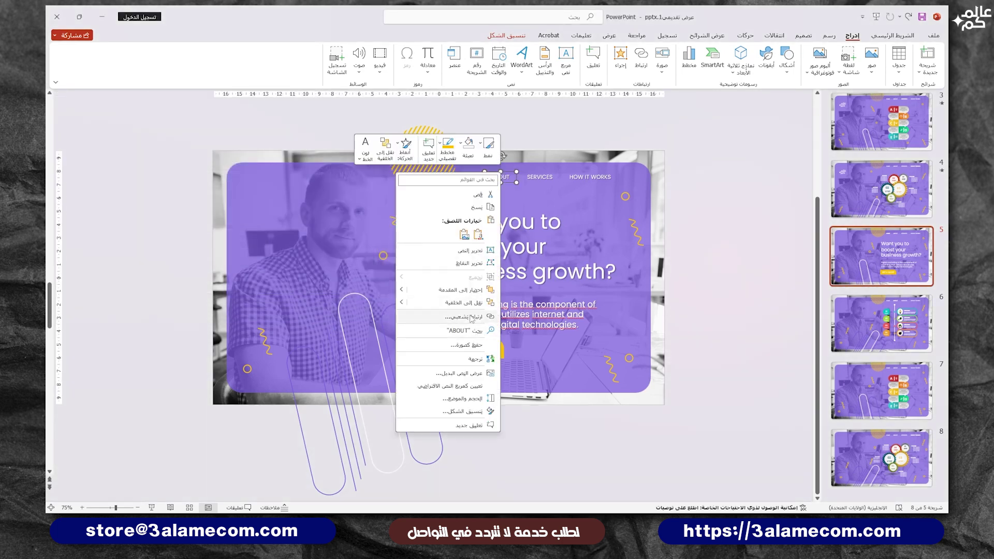
left_click(493, 317)
left_click(342, 262)
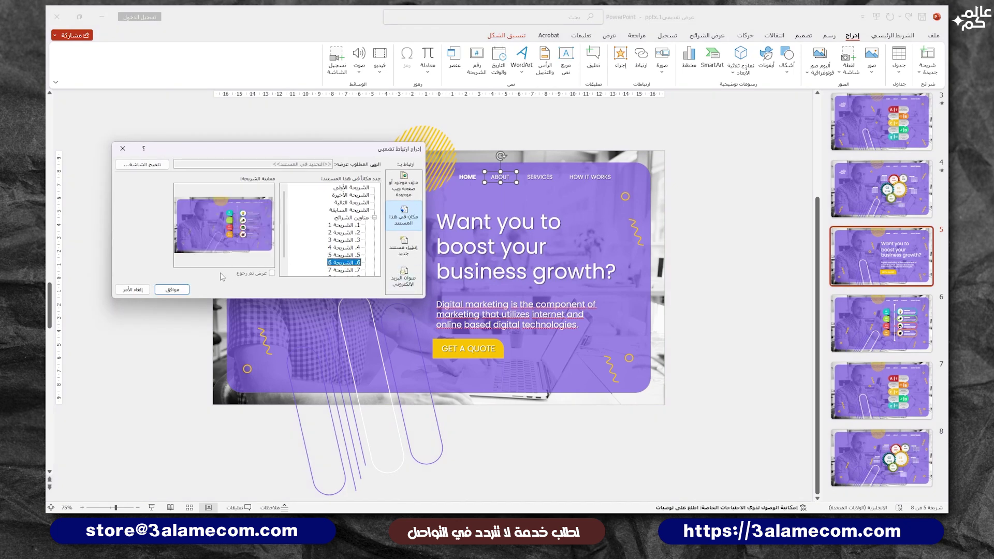
left_click(172, 289)
left_click(539, 178)
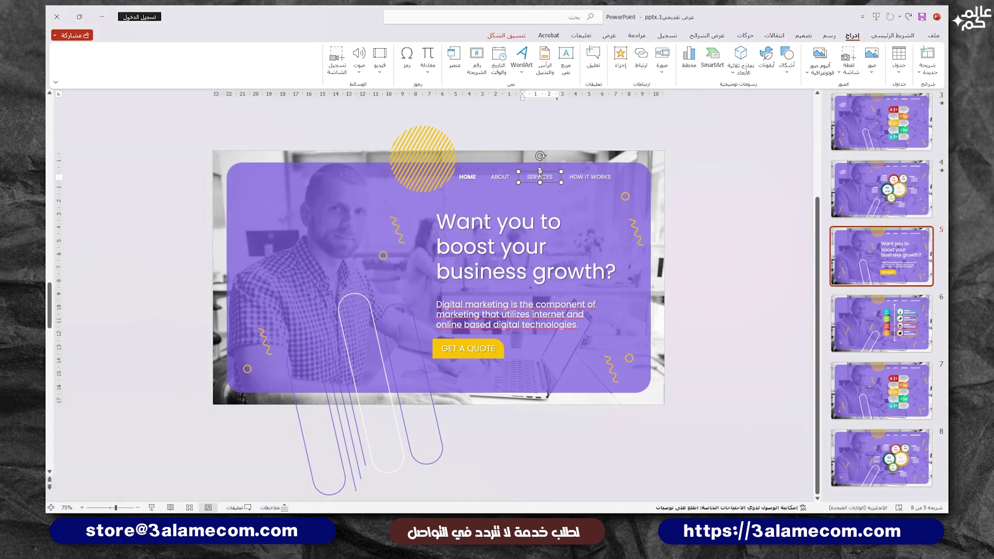
right_click(539, 177)
left_click(499, 317)
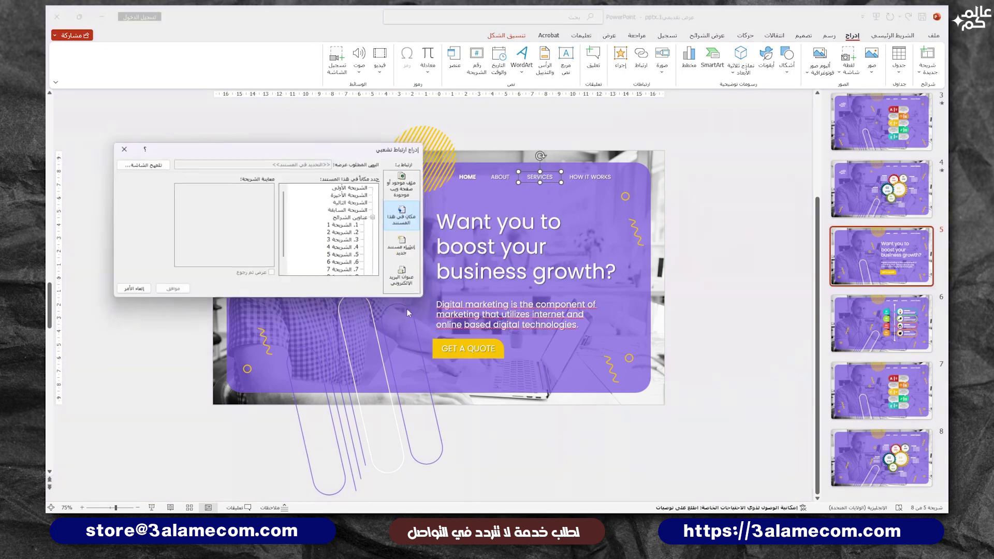
scroll(341, 252, "down", 1)
left_click(343, 256)
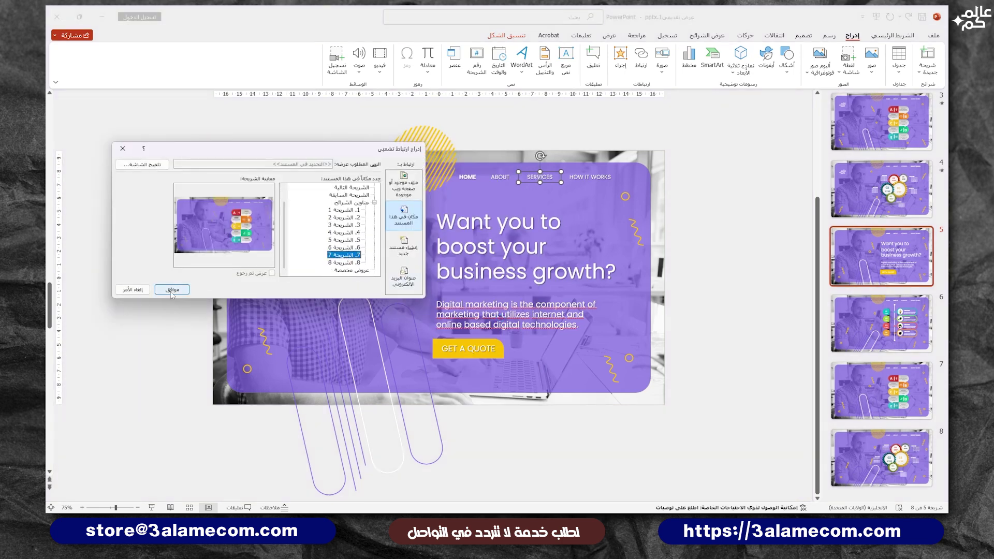
left_click(172, 289)
- Hyperlink the HOW IT WORKS label to slide 8
left_click(591, 176)
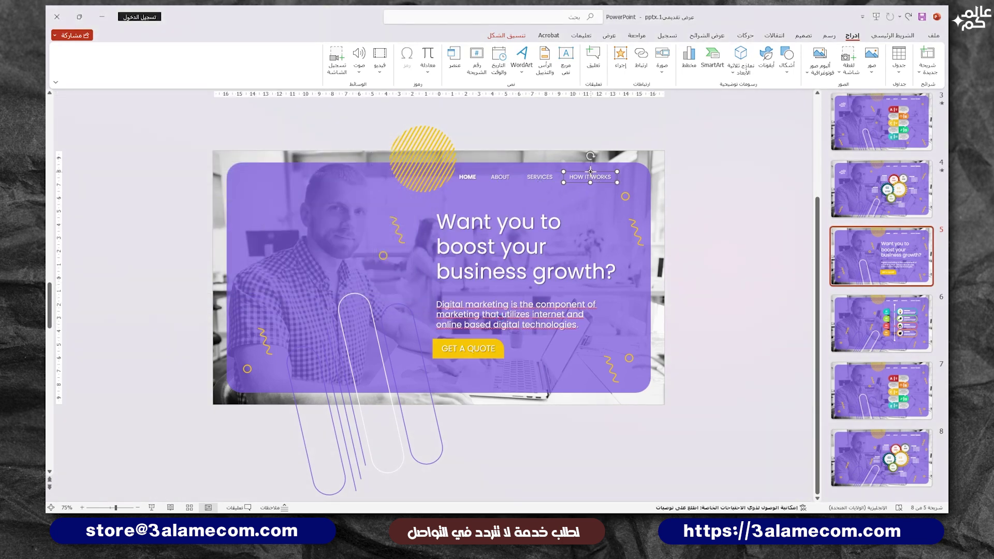
right_click(590, 177)
left_click(558, 317)
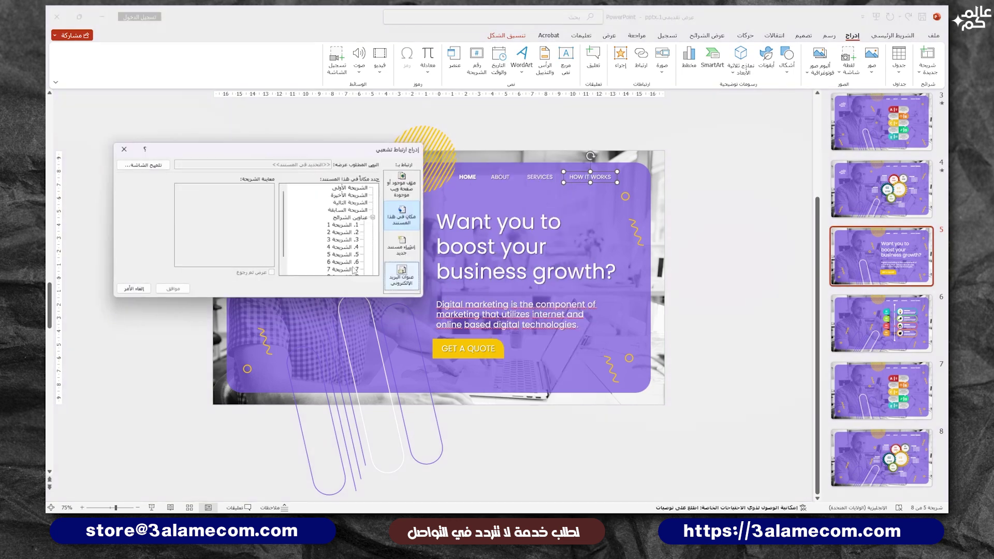
left_click(343, 262)
left_click(184, 289)
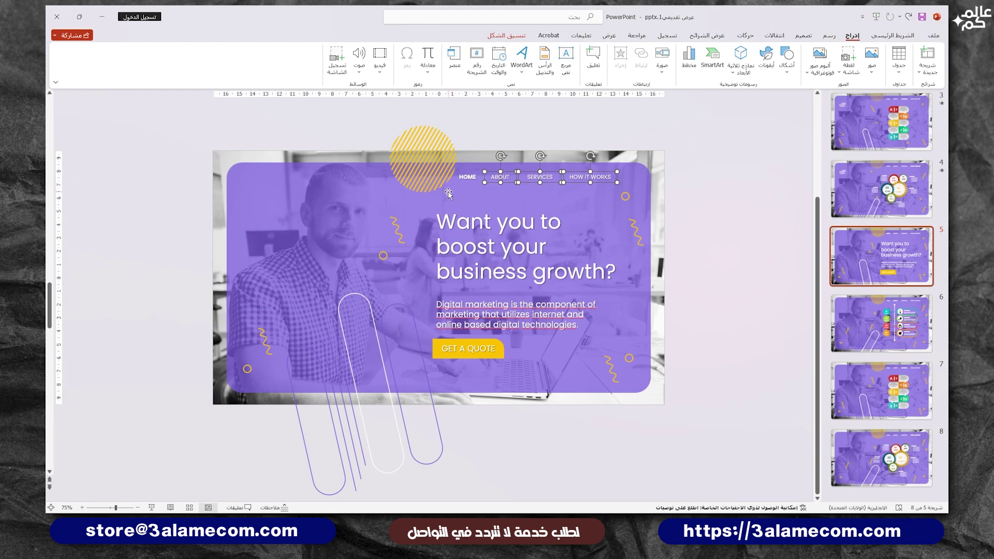
left_click(467, 177, "shift")
left_click(880, 324)
- Paste the linked nav labels onto slide 6 in place of its old menu
left_click_drag(686, 135, 424, 196)
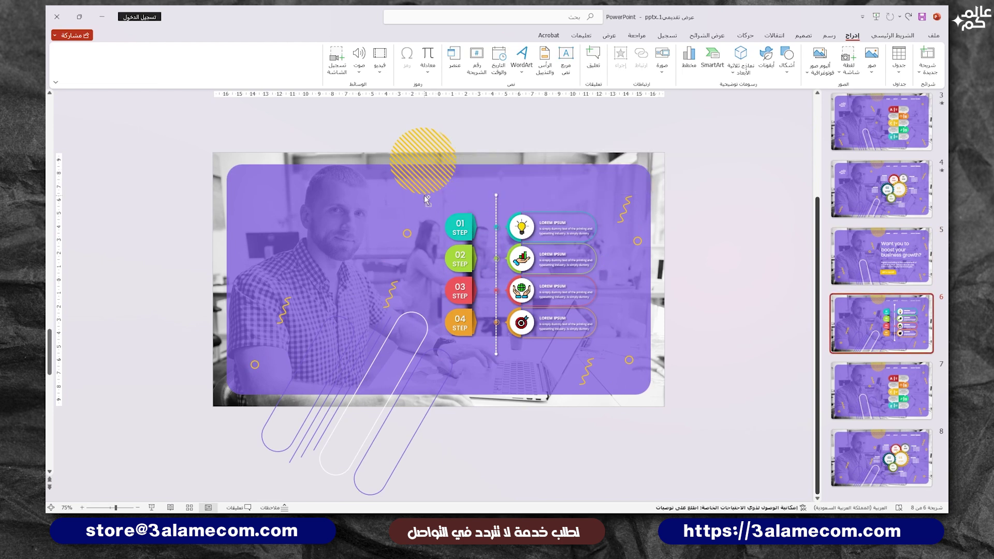
double_click(500, 178)
key("ctrl+v")
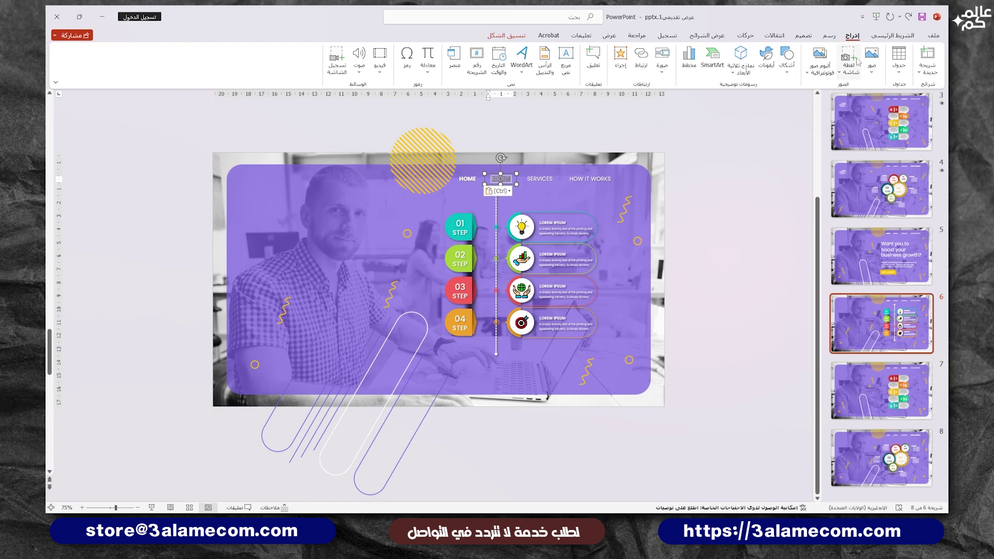
left_click(892, 36)
left_click(445, 194)
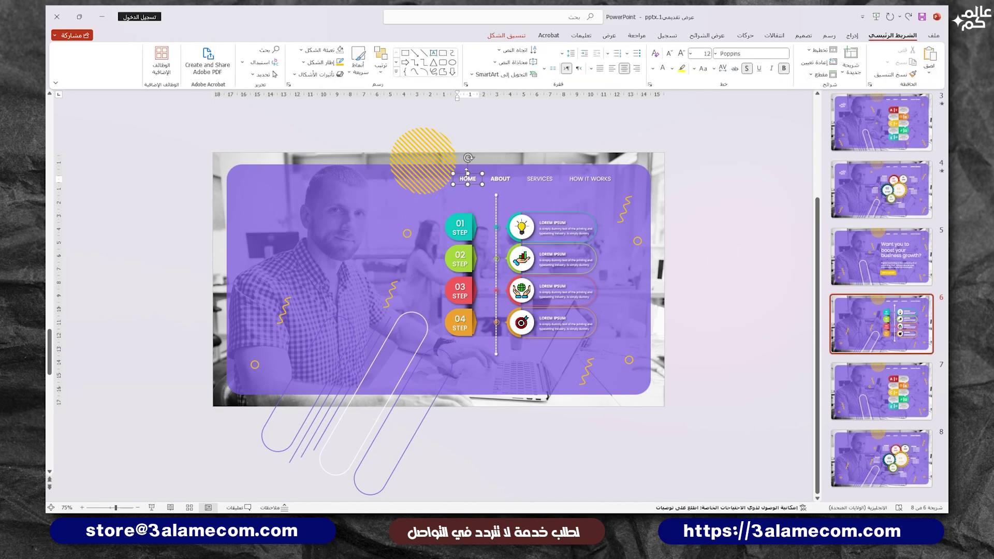
left_click(859, 385)
mouse_move(539, 176)
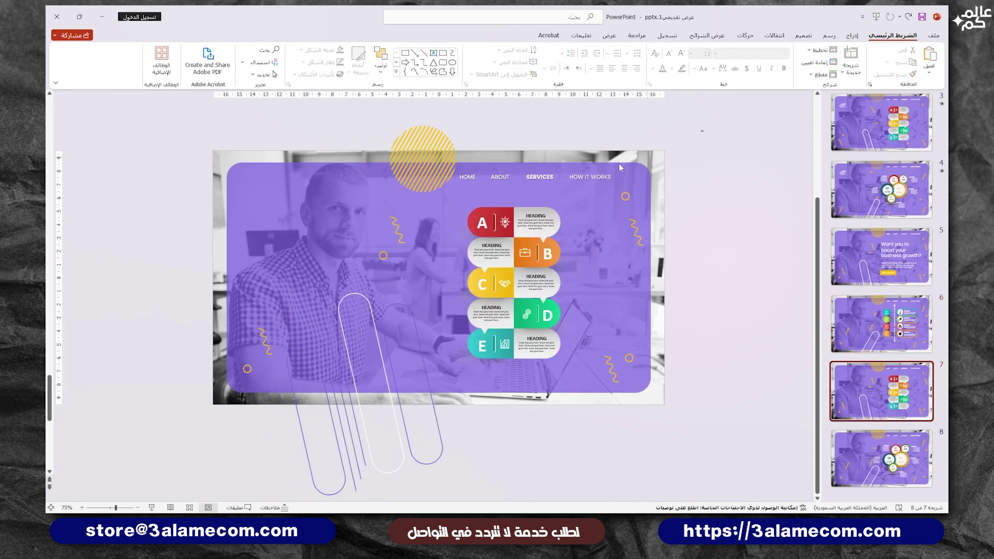
- Bold SERVICES as the current page on slide 7 and paste the linked labels onto slide 8
left_click(547, 176)
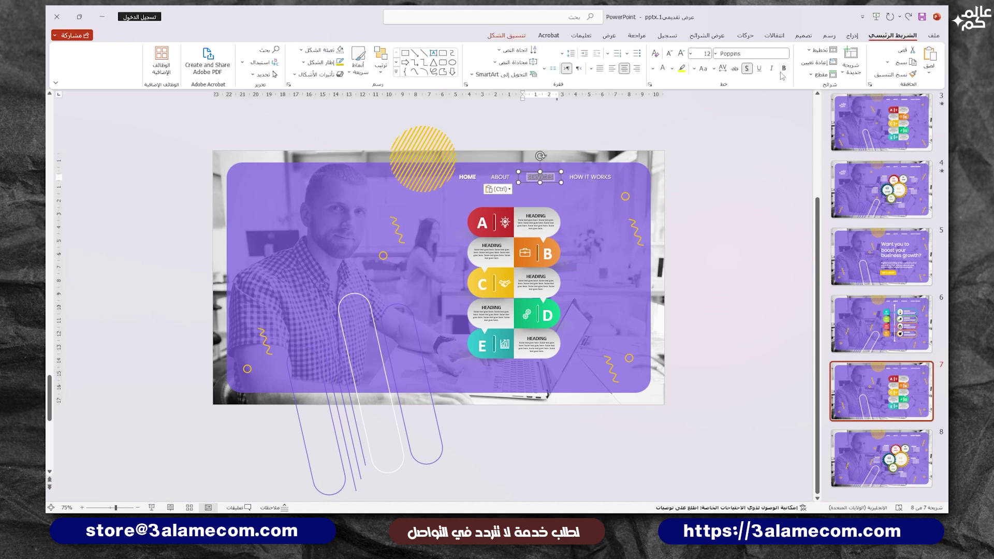
left_click(768, 277)
scroll(768, 277, "down", 1)
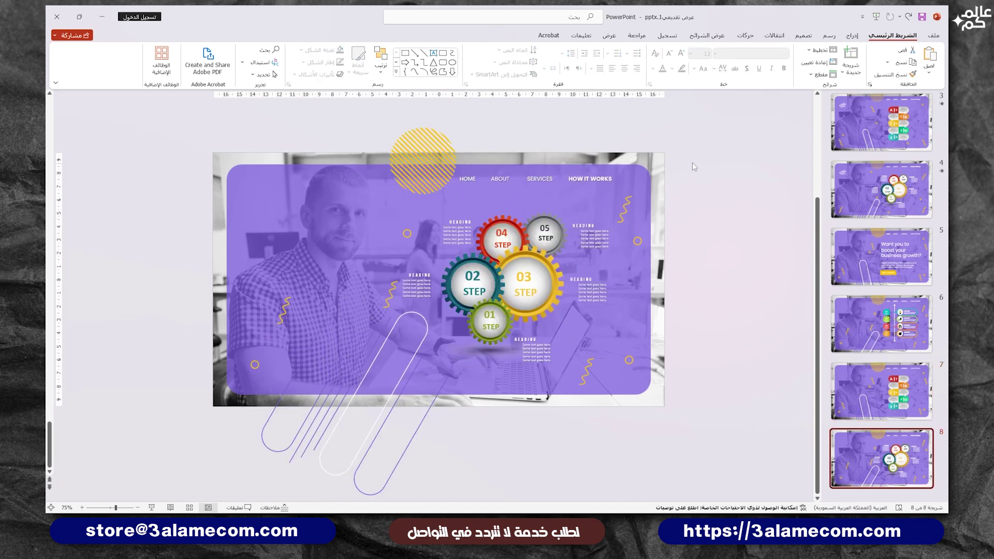
key("ctrl+v")
key("ctrl+z")
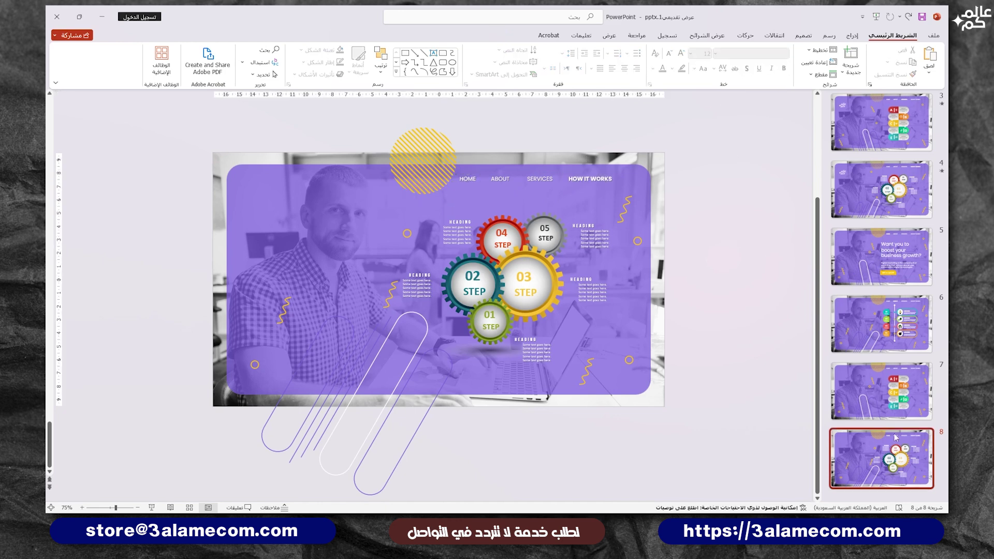
left_click(872, 253)
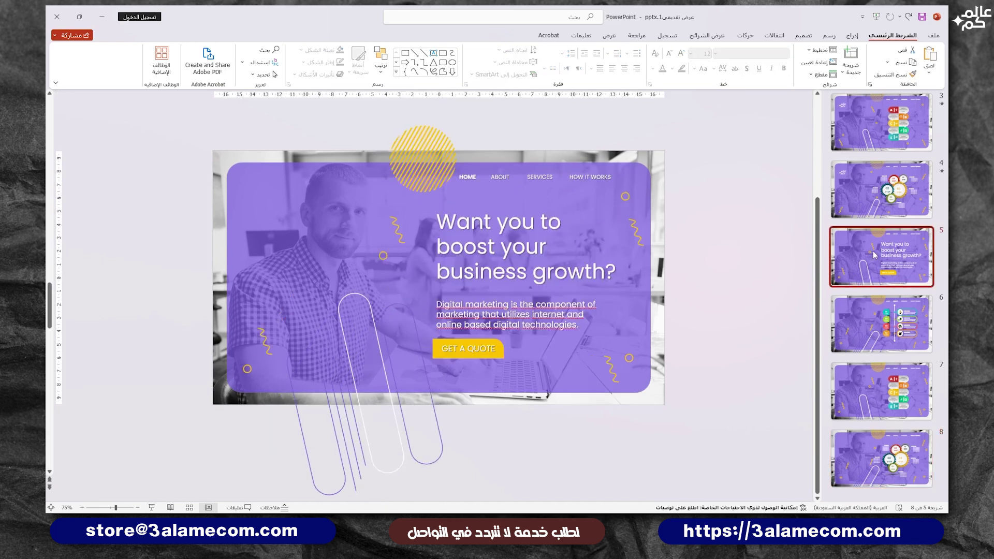
- Set the slide show type to Browsed at a kiosk (full screen)
left_click(705, 37)
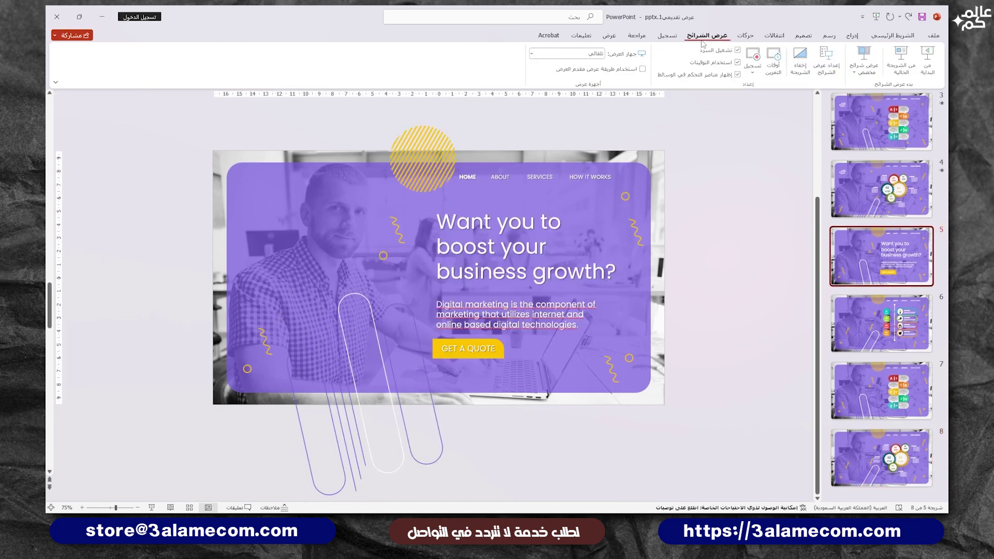
left_click(826, 72)
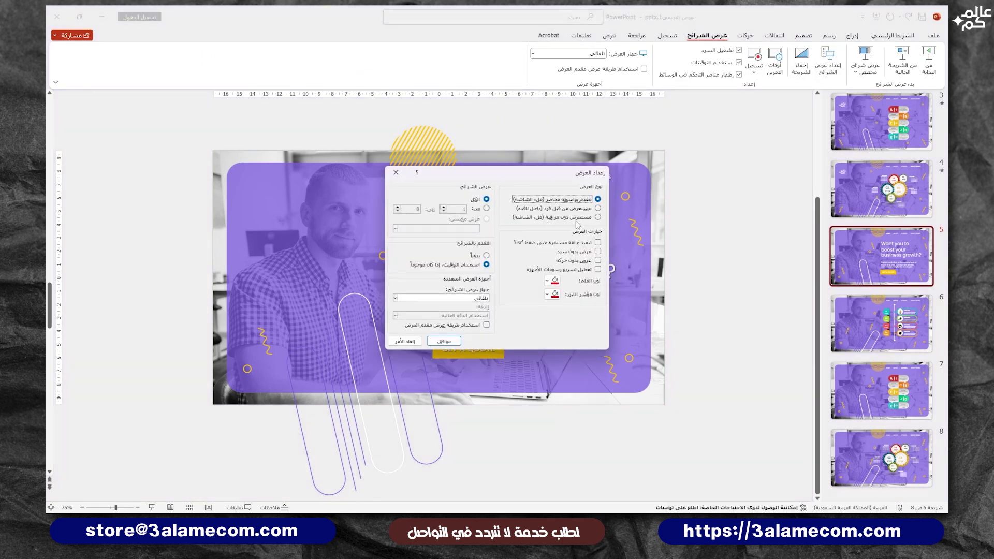
left_click(554, 219)
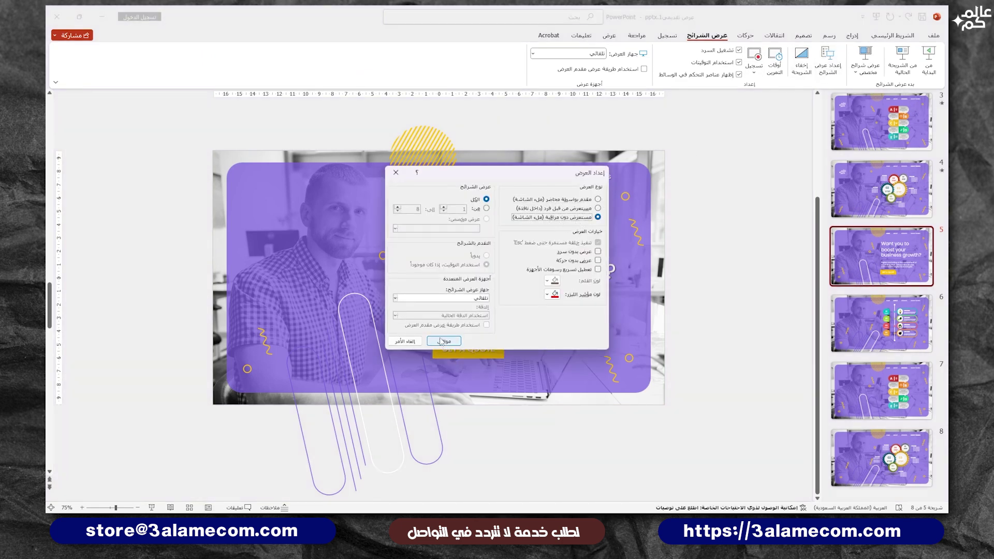
left_click(443, 341)
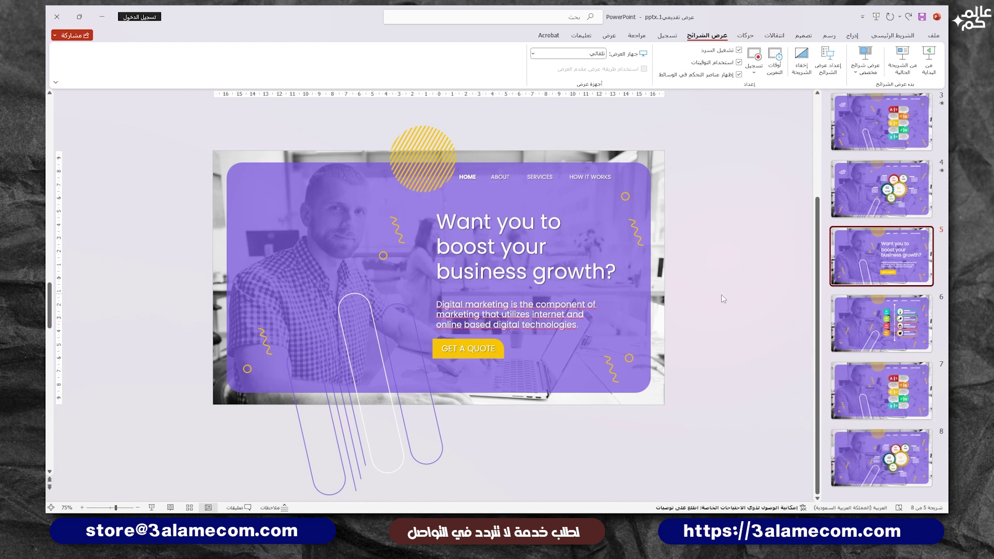
- Apply a 01.00-second Morph transition to every slide with Apply To All
left_click(774, 35)
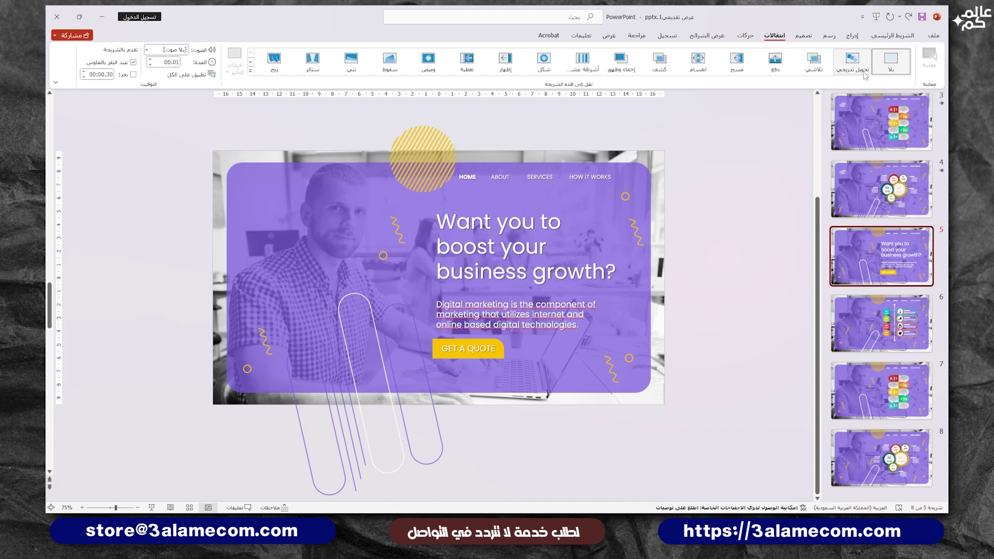
left_click(851, 61)
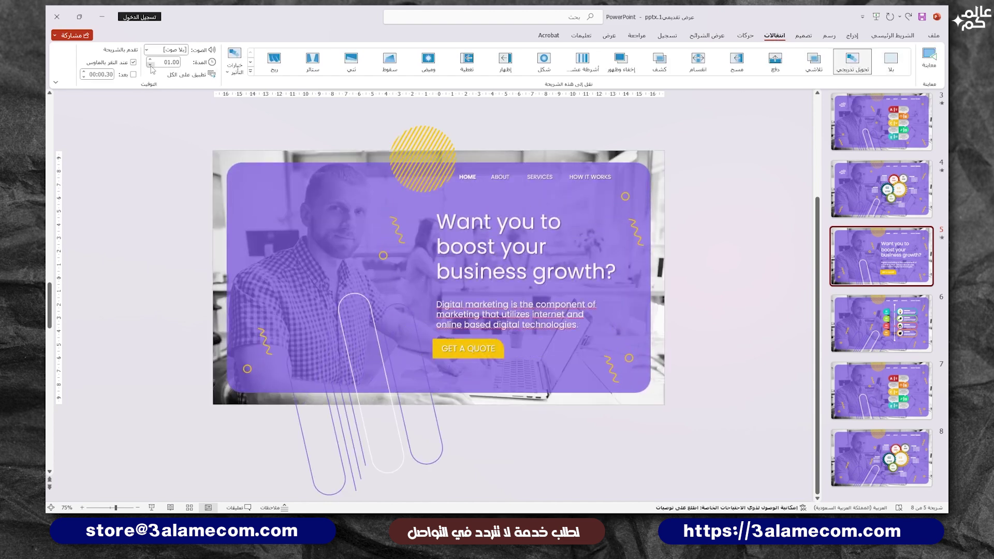
left_click(191, 74)
left_click_drag(417, 372, 642, 154)
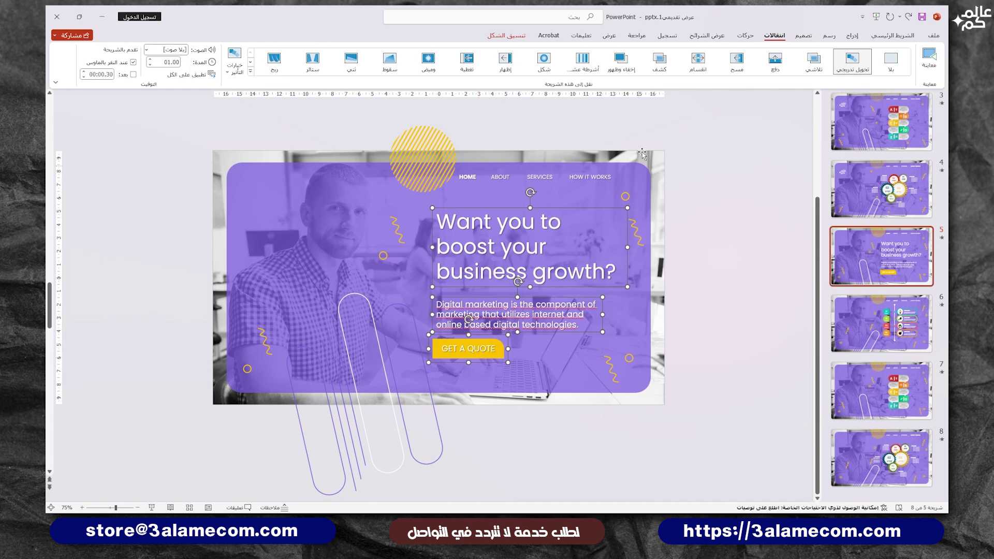
- Float In the slide 5 title, paragraph and button With Previous, delaying the last two 0.25s and 0.50s
left_click(744, 36)
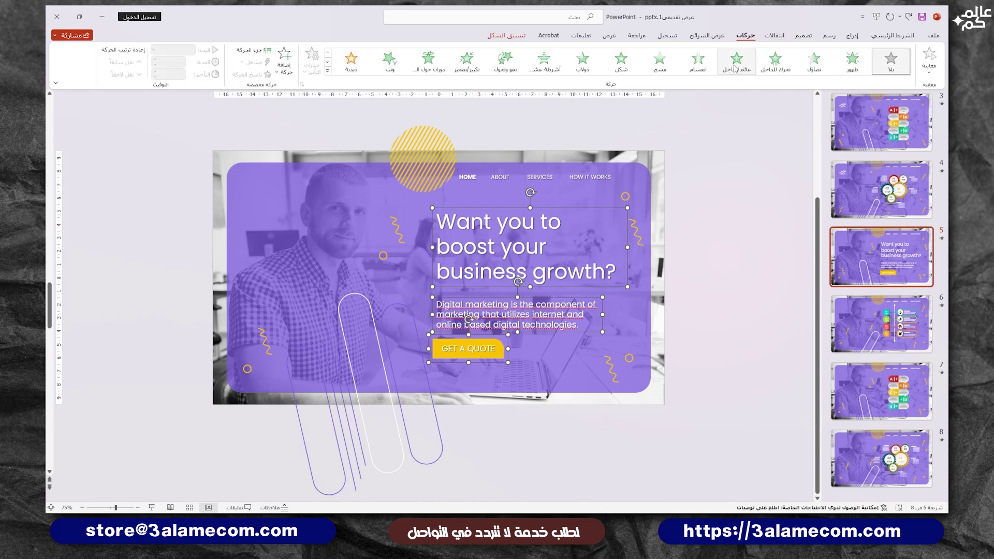
left_click(736, 59)
left_click(252, 49)
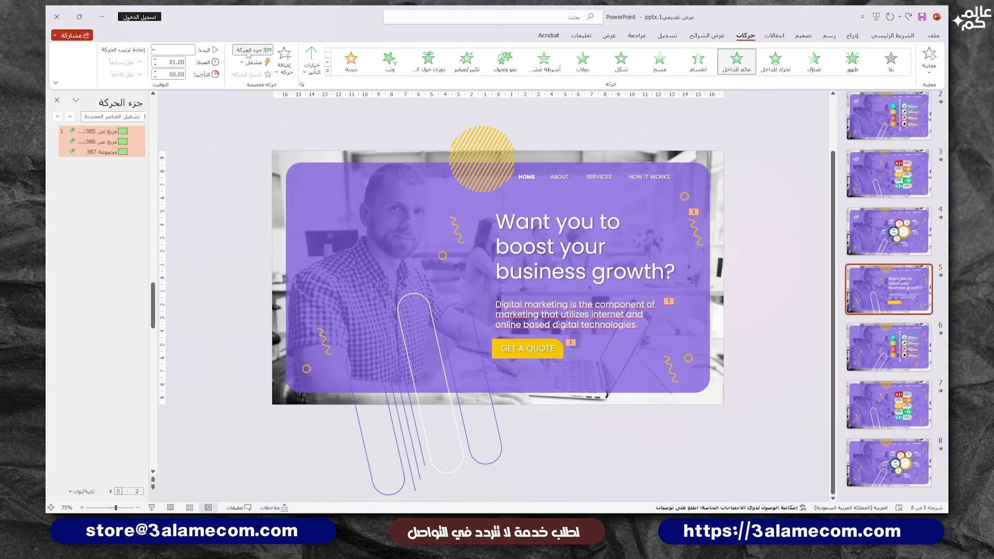
left_click(185, 50)
left_click(166, 71)
left_click(96, 149)
left_click(96, 141, "shift")
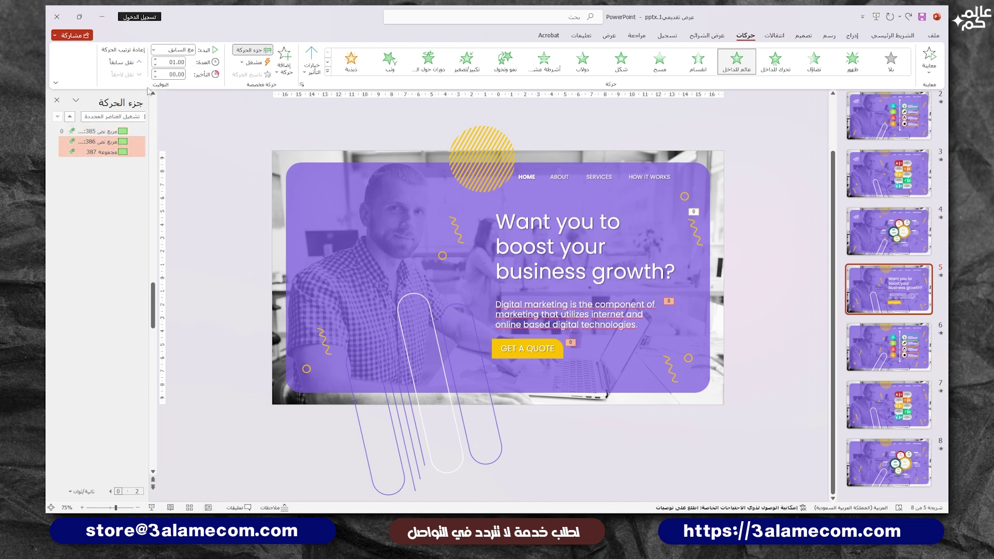
left_click(154, 71)
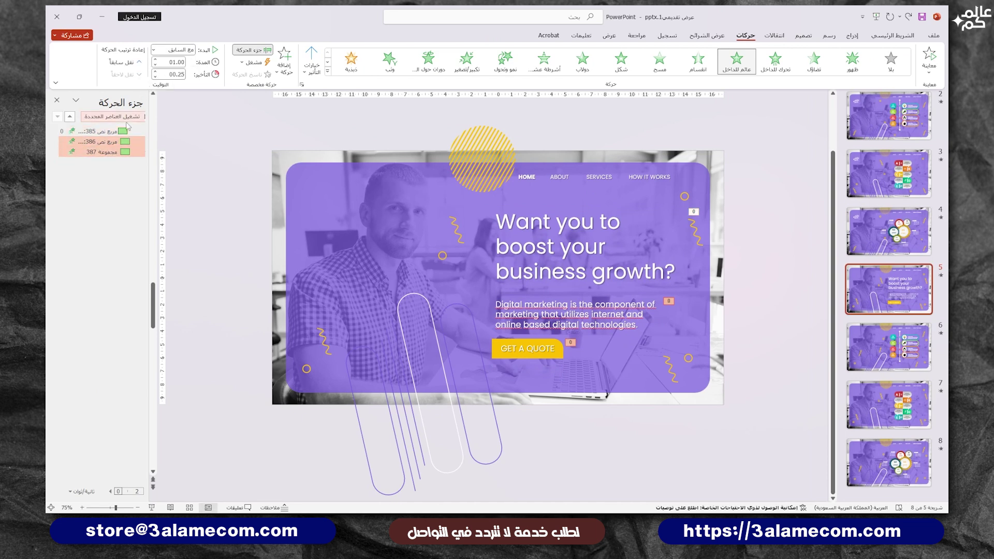
left_click(155, 71)
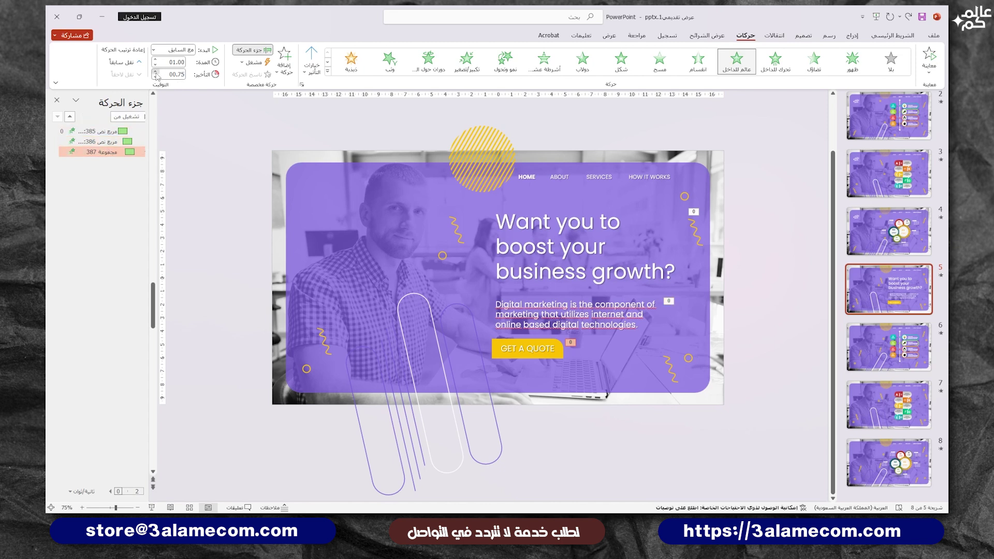
- Make the slide 5 title's Float In start After Previous
left_click(80, 131)
left_click(174, 50)
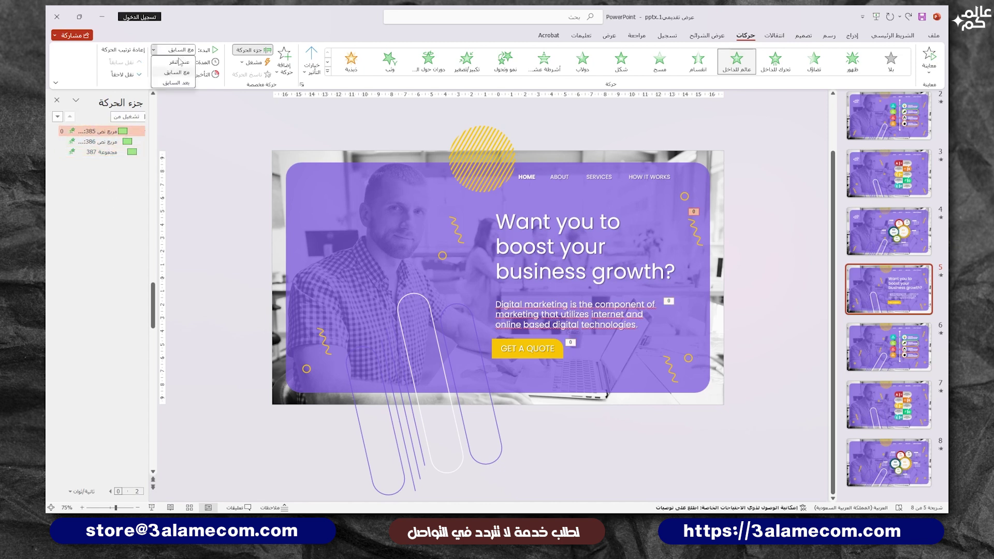
left_click(175, 83)
left_click(220, 205)
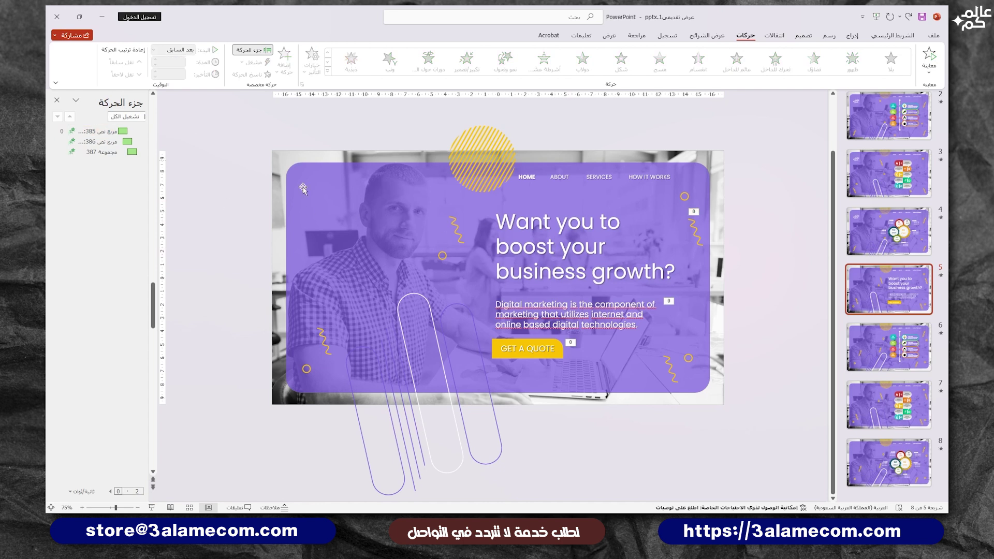
- Give slide 6's steps infographic Grow & Turn and slide 7's A–E infographic Grow/Shrink
left_click(878, 333)
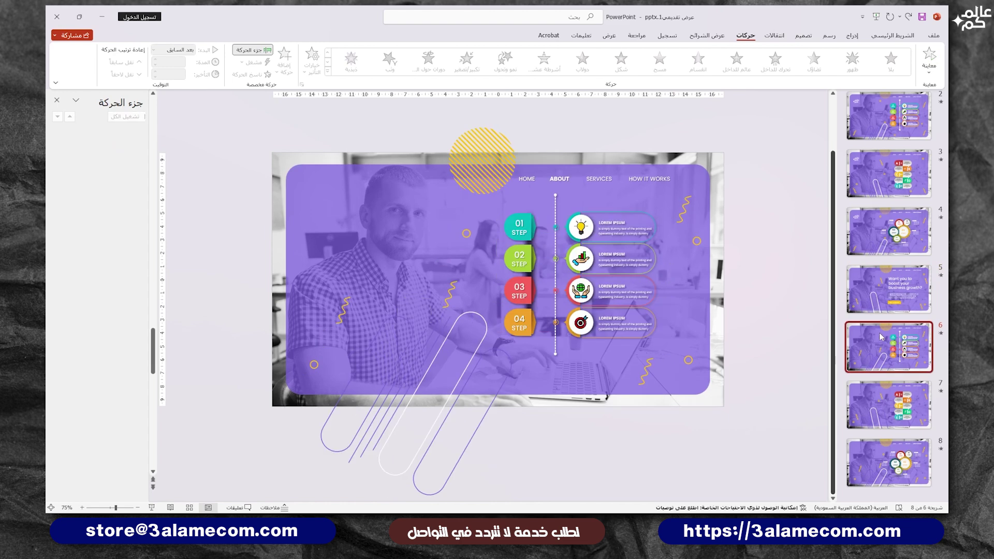
left_click(535, 238)
left_click(505, 60)
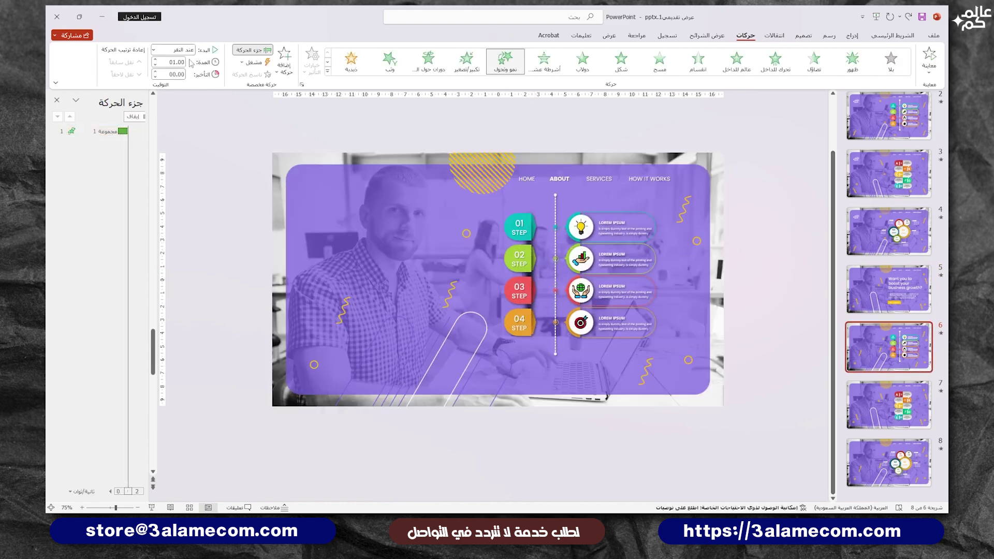
left_click(888, 404)
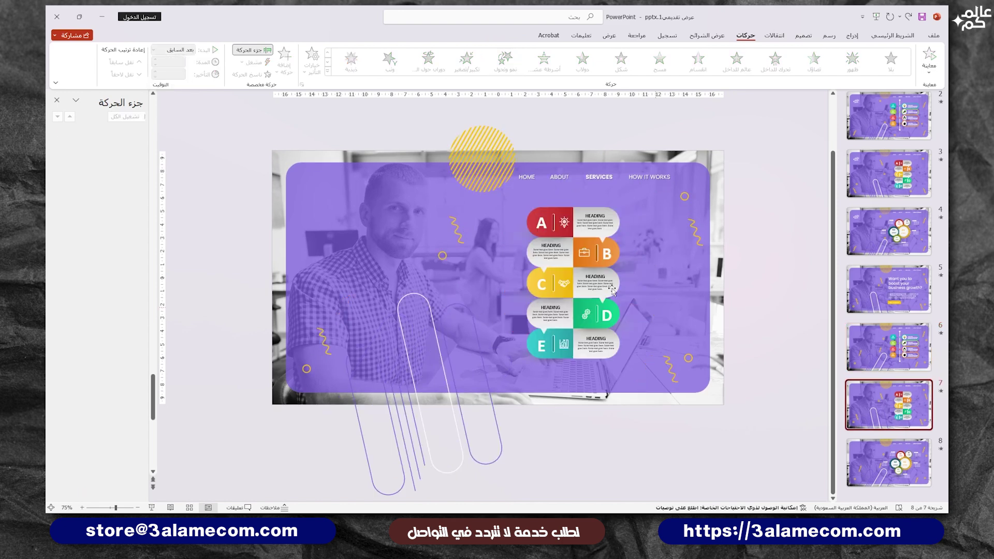
left_click(584, 239)
left_click(466, 60)
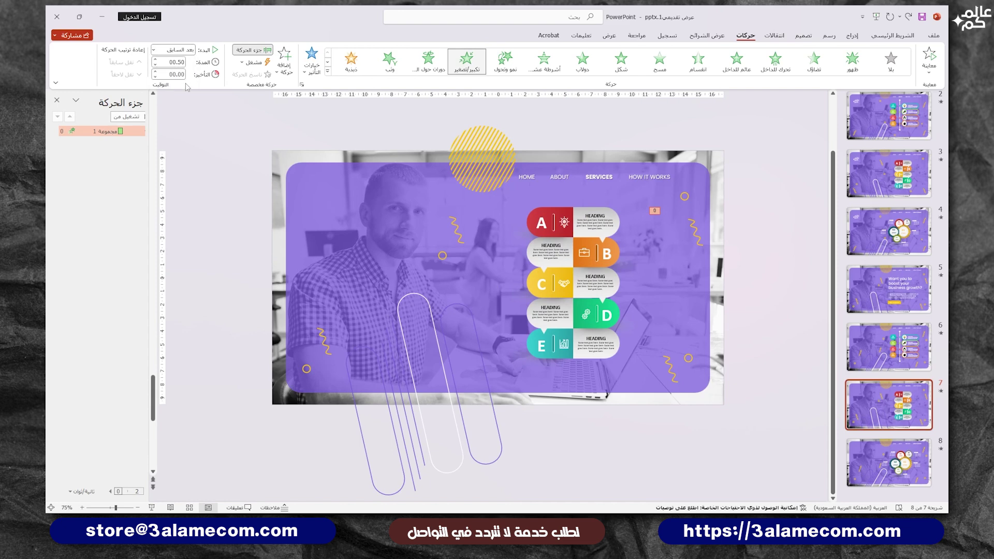
- Give the gears infographic a Grow & Turn entrance After Previous, then start the show from slide 5
scroll(703, 337, "down", 1)
left_click(612, 280)
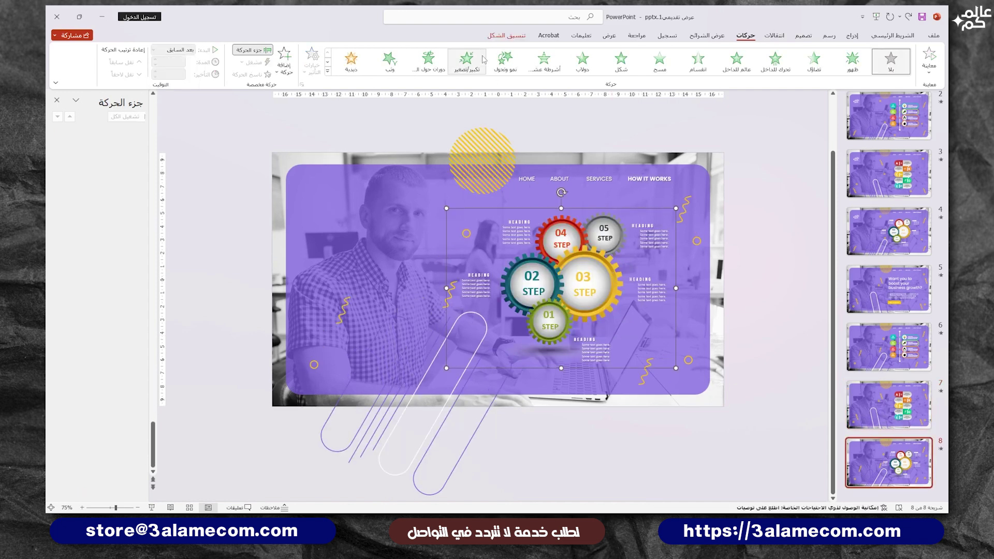
left_click(505, 59)
left_click(174, 50)
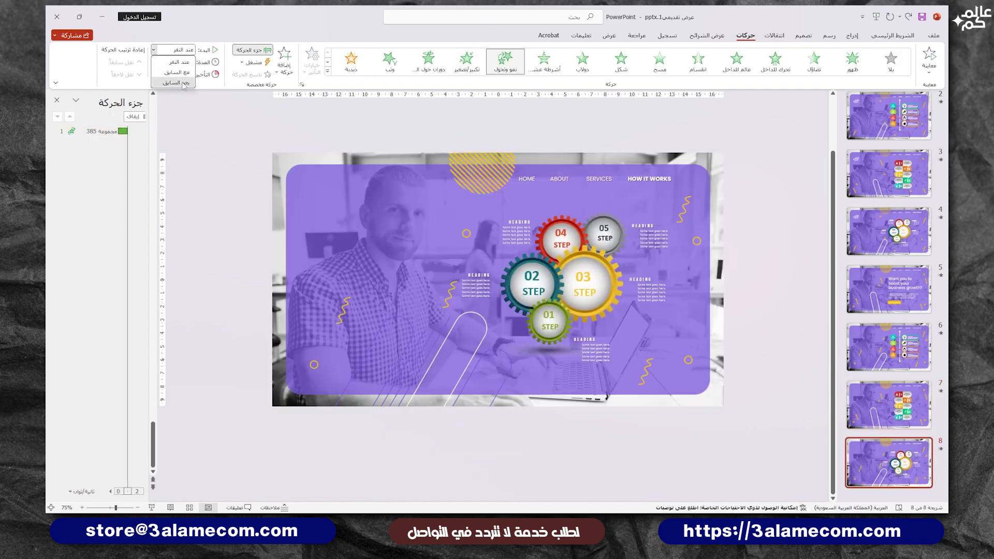
left_click(173, 77)
left_click(878, 298)
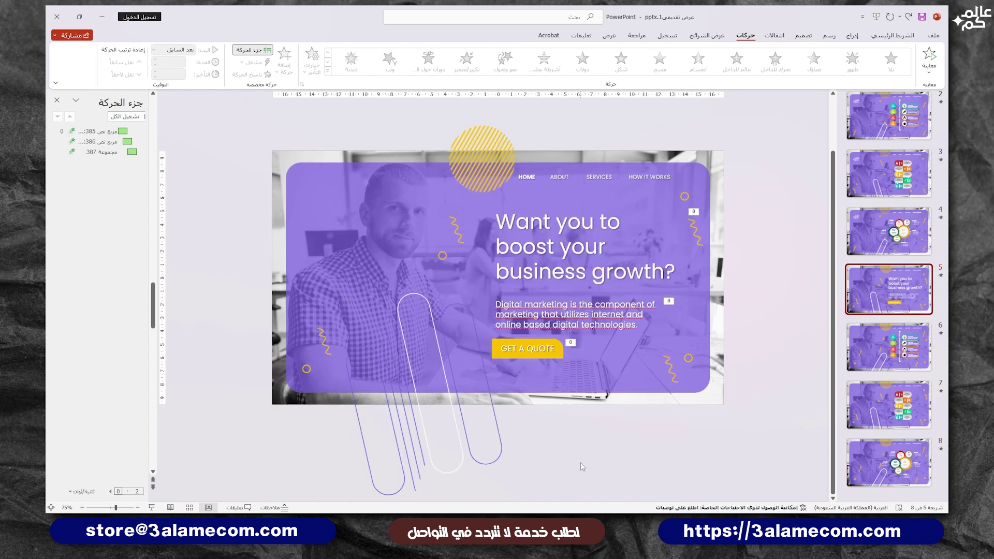
left_click(153, 507)
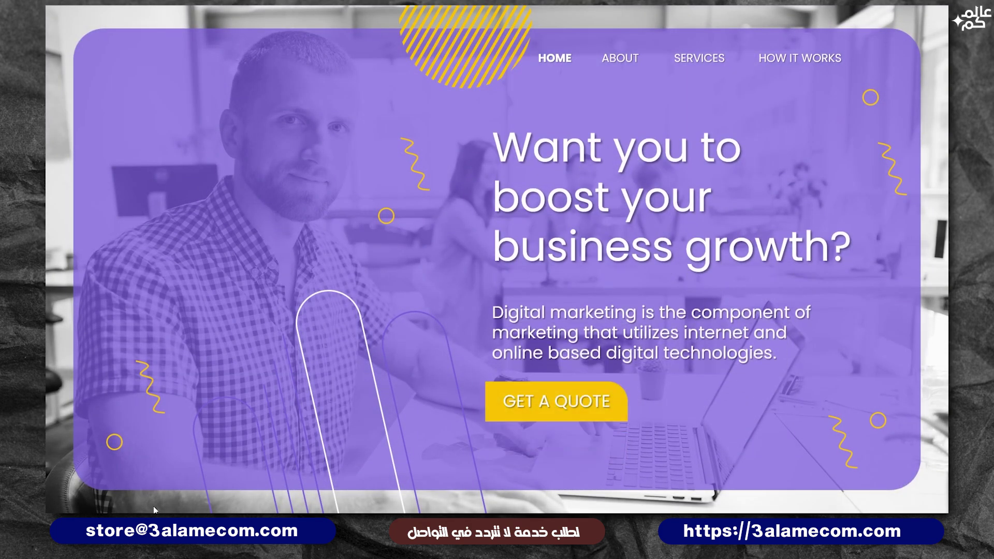
- Follow the ABOUT, SERVICES and HOW IT WORKS links, then return HOME
left_click(632, 59)
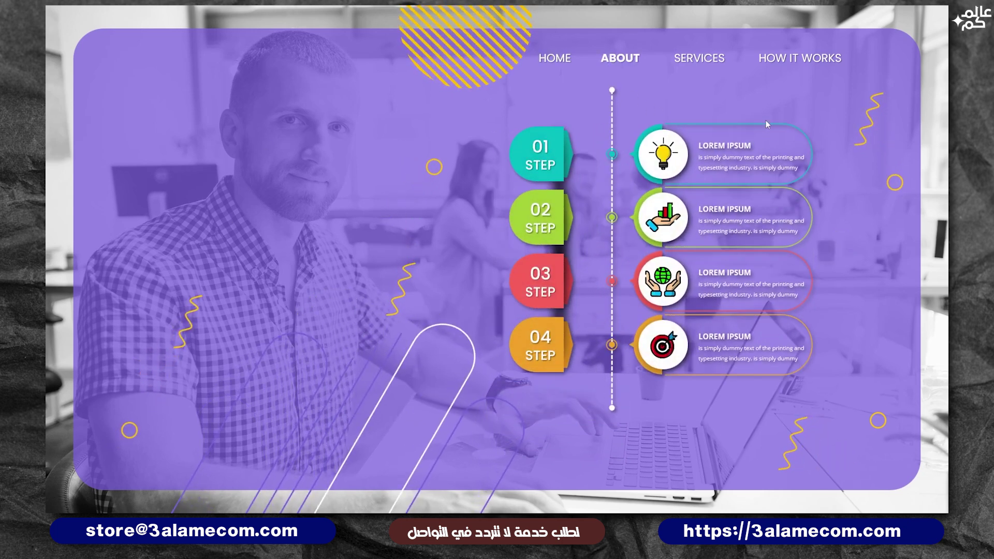
left_click(685, 61)
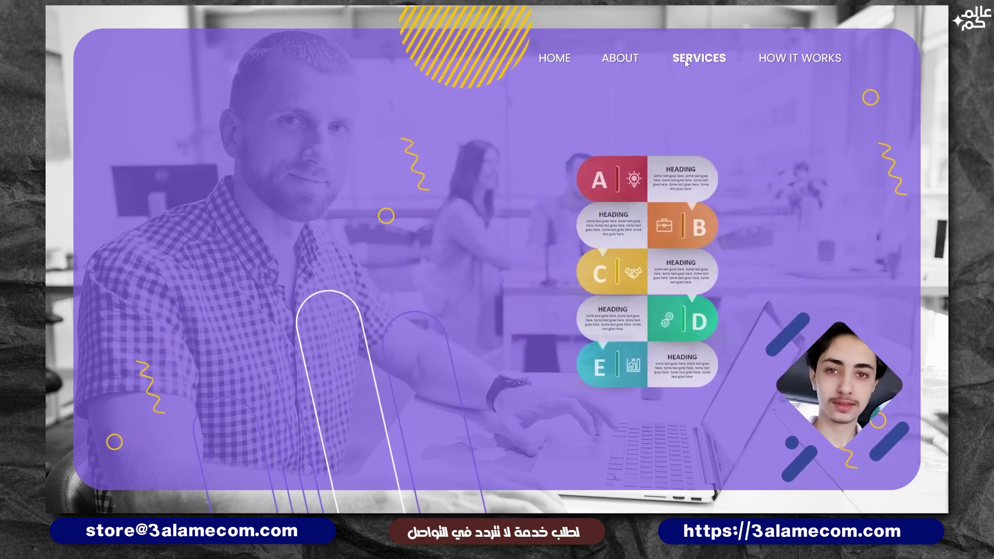
left_click(787, 60)
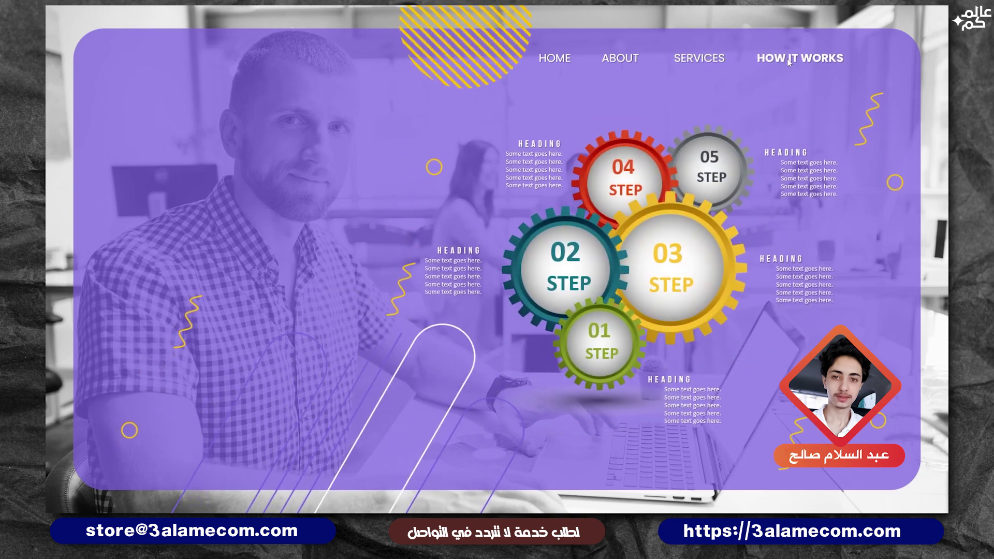
left_click(559, 60)
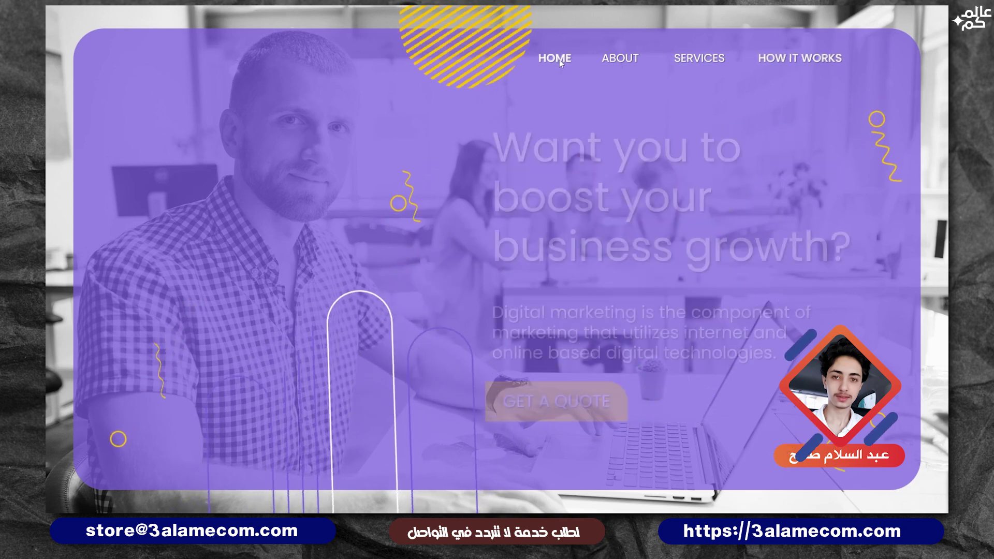
- Follow the SERVICES, HOW IT WORKS and ABOUT links again, ending back on HOME
left_click(691, 58)
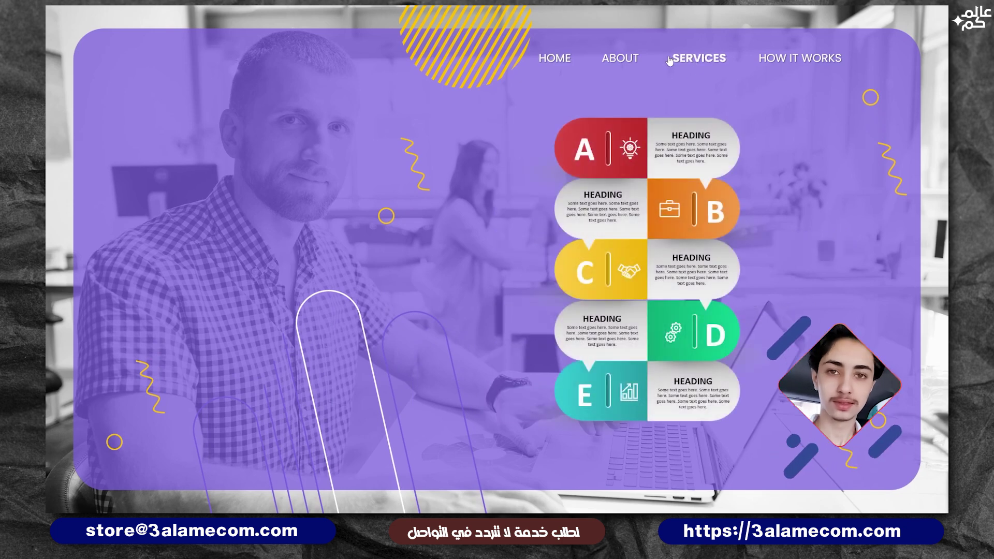
left_click(776, 58)
left_click(629, 58)
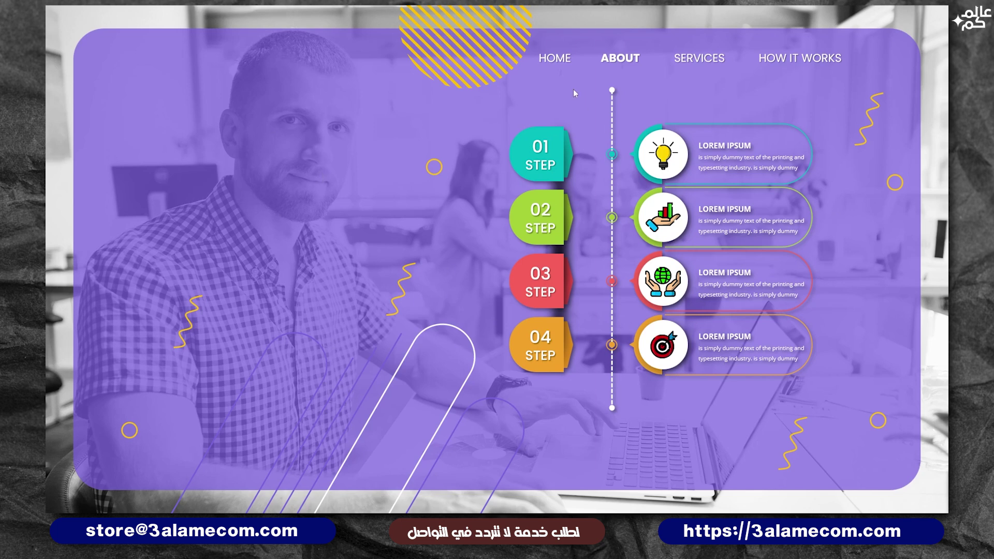
left_click(557, 57)
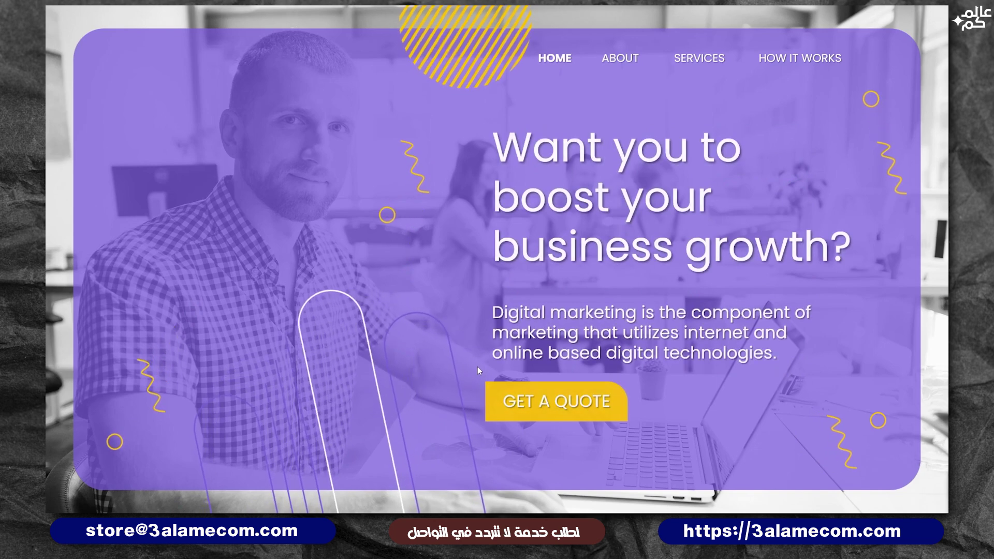